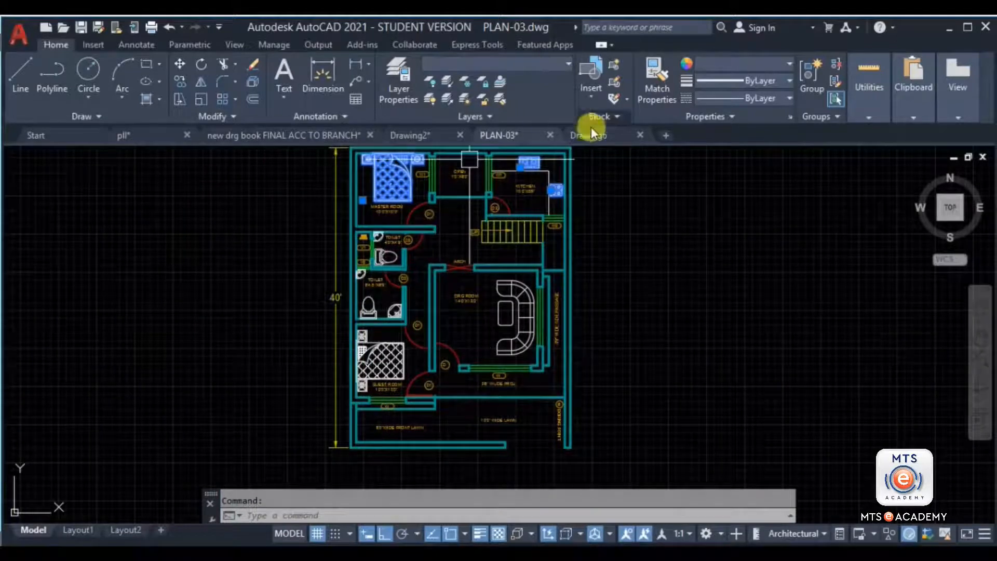
# Switch to the Drawing6 drawing and draw three overlapping rectangles stepping diagonally down to the right
pyautogui.click(606, 135)
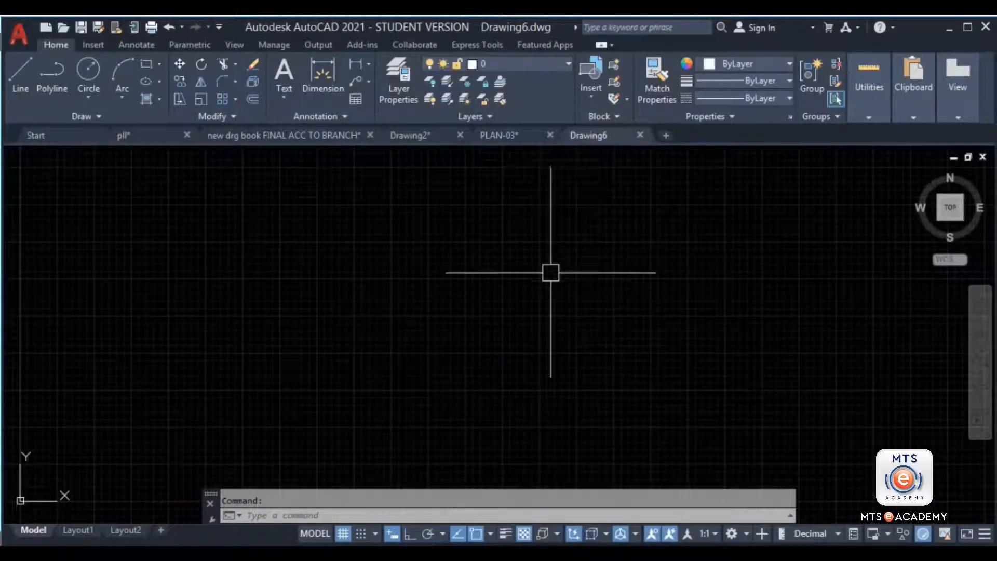
pyautogui.moveTo(591, 140)
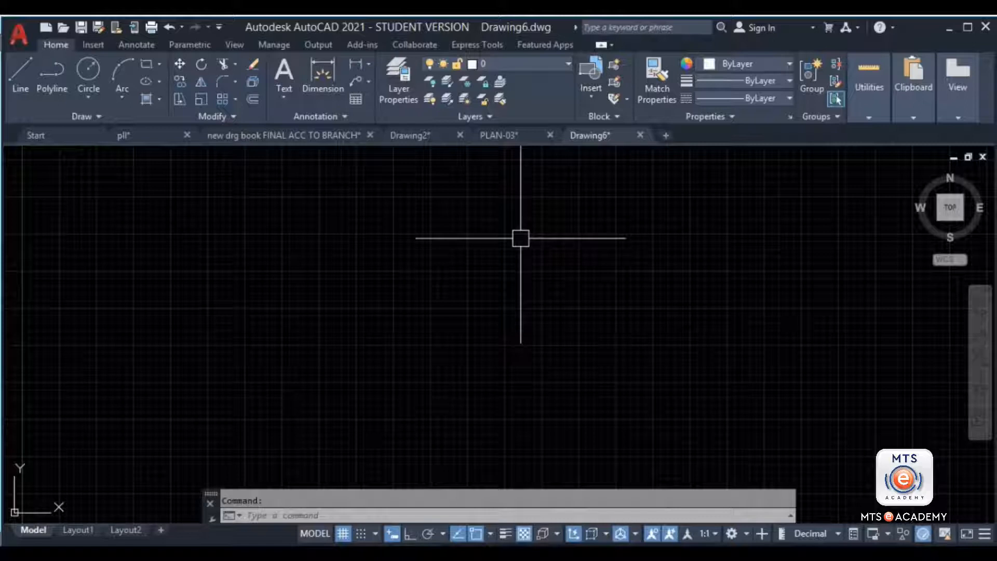
pyautogui.write('rec')
pyautogui.press('Return')
pyautogui.click(240, 224)
pyautogui.click(363, 306)
pyautogui.press('Return')
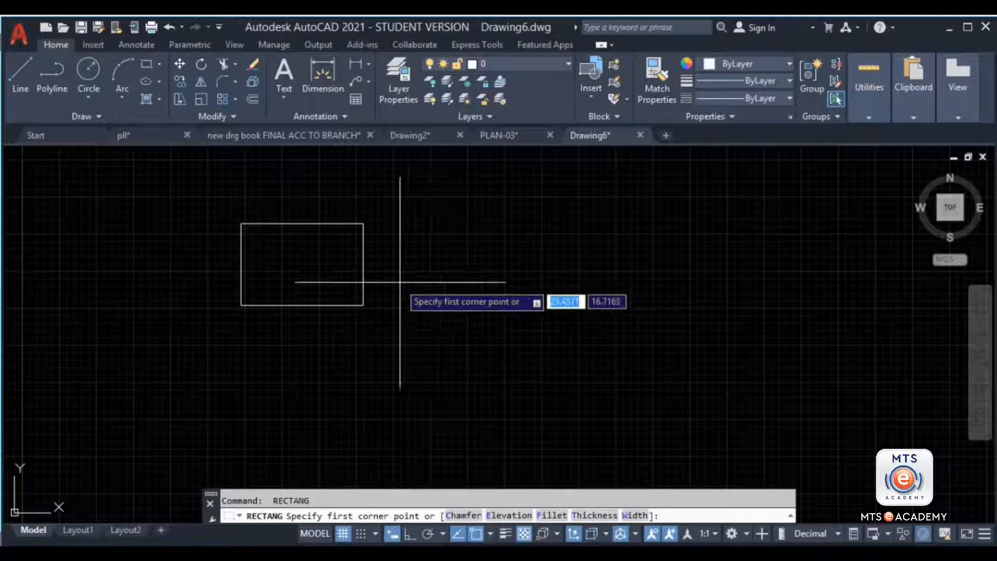
pyautogui.click(311, 269)
pyautogui.click(448, 344)
pyautogui.press('Return')
pyautogui.click(401, 304)
pyautogui.click(521, 383)
pyautogui.press('Escape')
# Select the rectangles one by one to check whether they are separate objects, and clear the selection
pyautogui.click(562, 286)
pyautogui.click(486, 343)
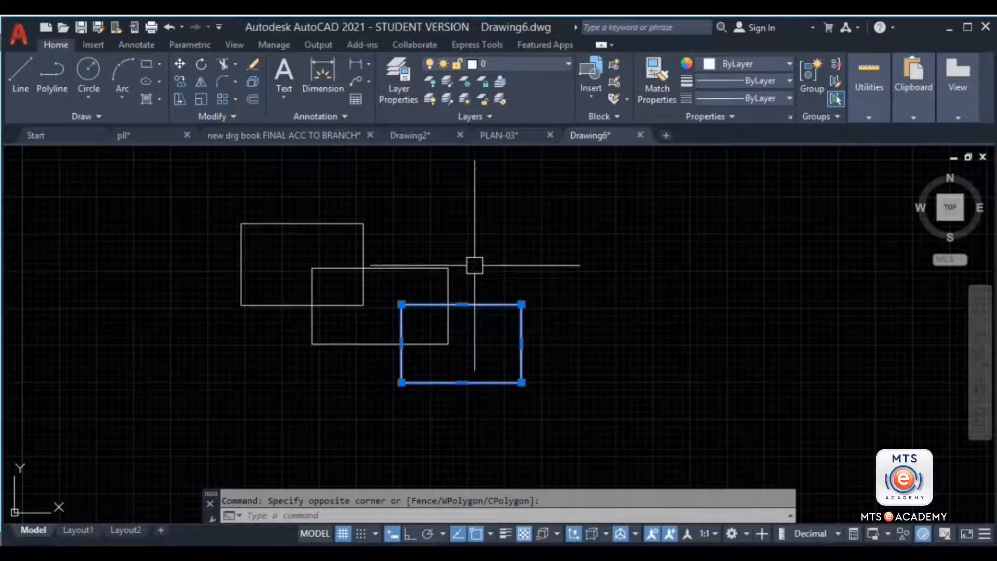
pyautogui.click(441, 276)
pyautogui.click(397, 216)
pyautogui.click(319, 237)
pyautogui.press('Escape')
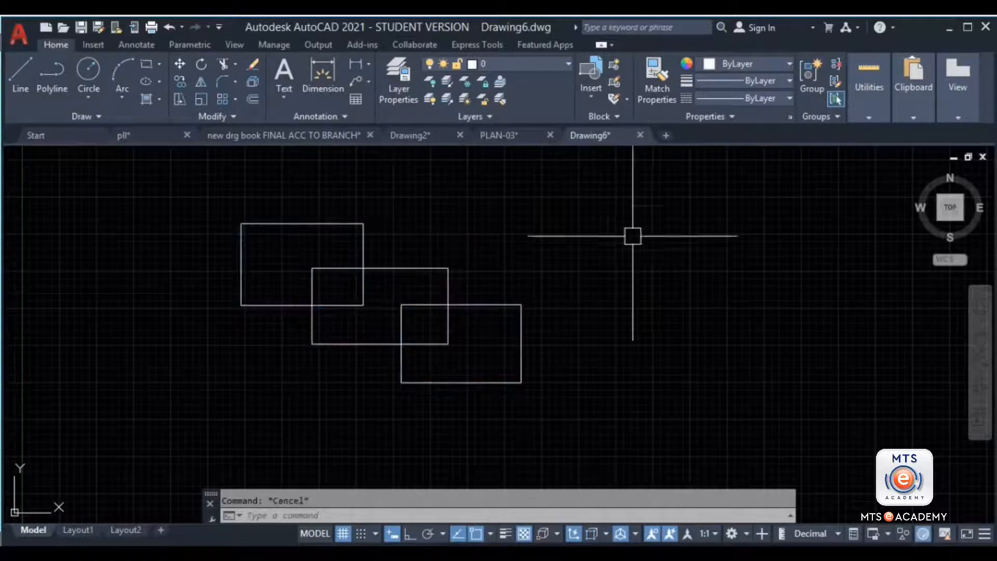
# Define the three overlapping rectangles as a block named B1, and erase the placed block from the drawing
pyautogui.click(620, 197)
pyautogui.click(189, 417)
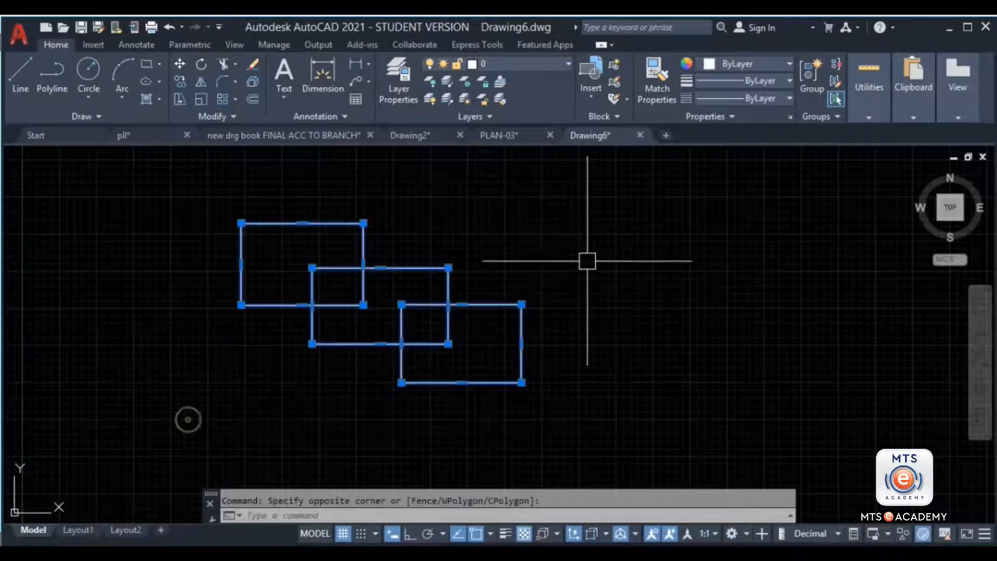
pyautogui.write('B')
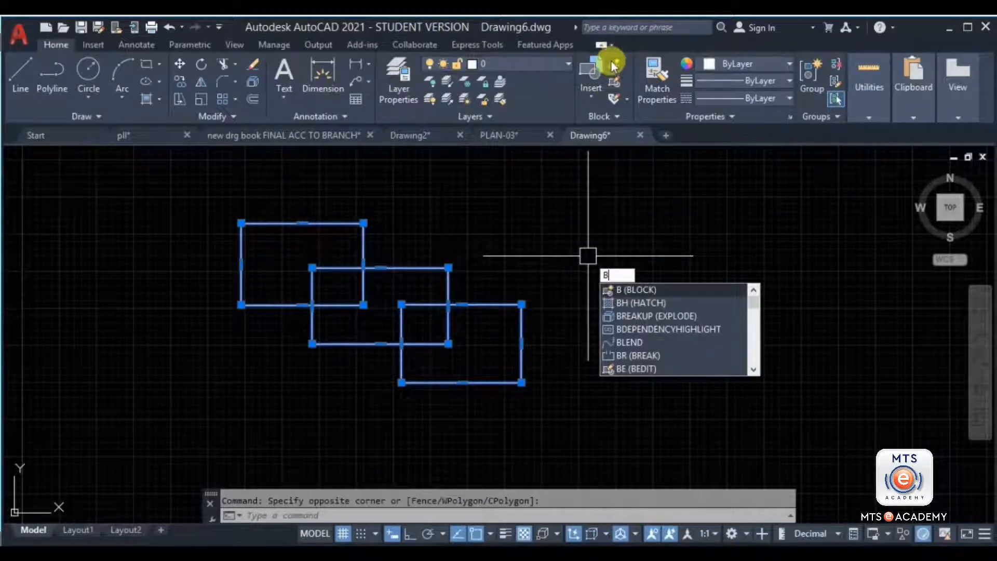
pyautogui.press('Return')
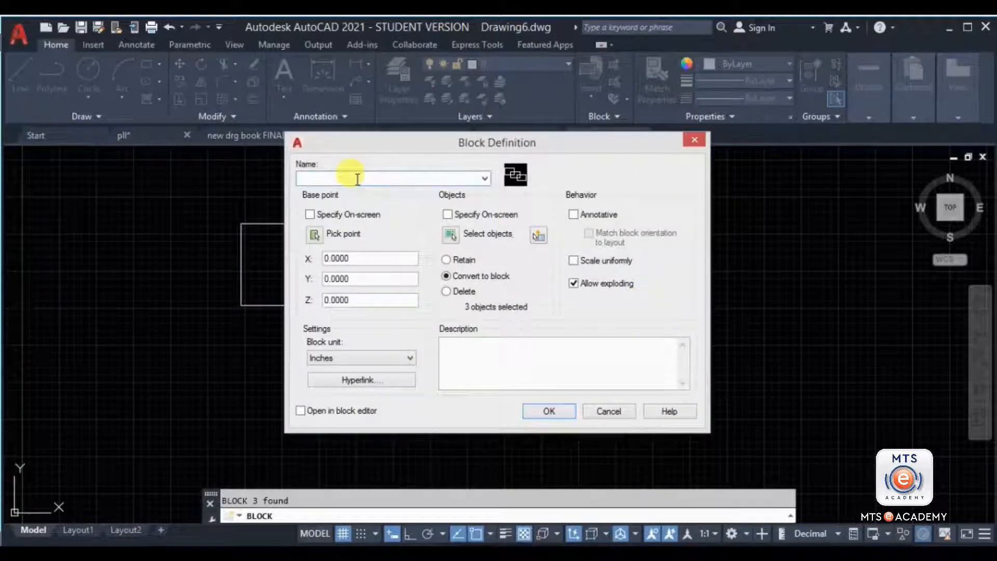
pyautogui.write('B1')
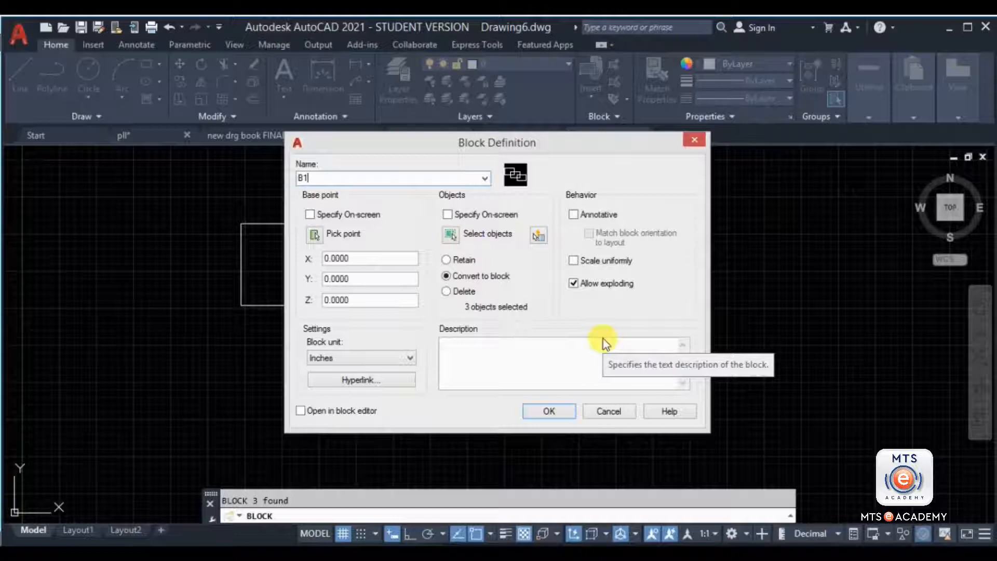
pyautogui.click(552, 411)
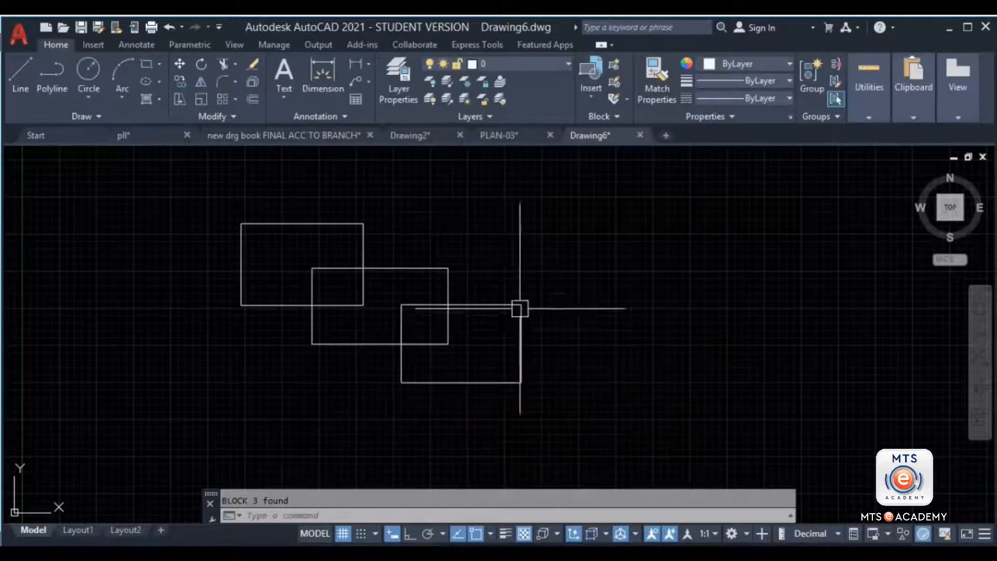
pyautogui.click(436, 268)
pyautogui.press('Delete')
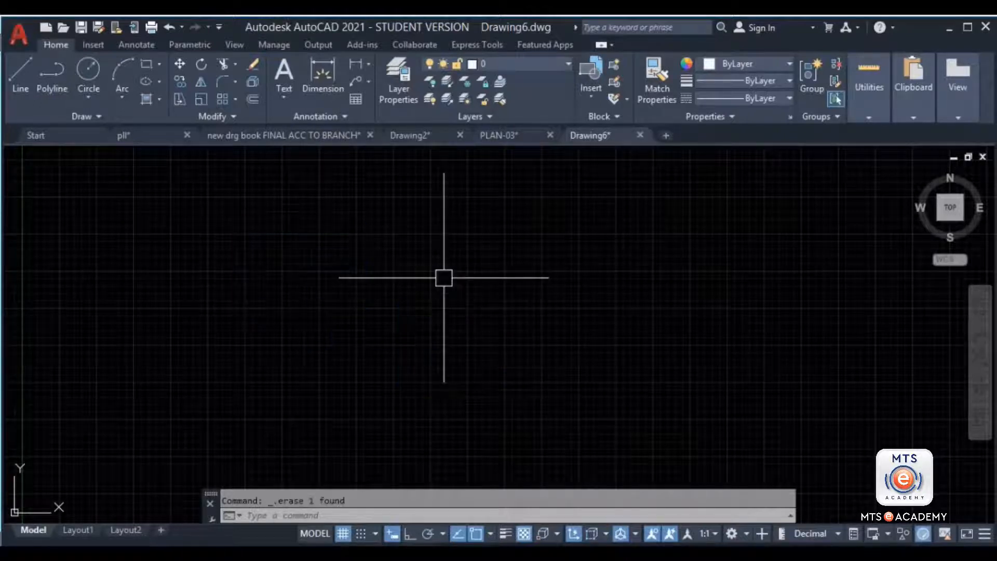
# Draw three separate circles side by side in a horizontal row, with the middle one smallest
pyautogui.write('c')
pyautogui.press('Return')
pyautogui.click(401, 278)
pyautogui.click(451, 227)
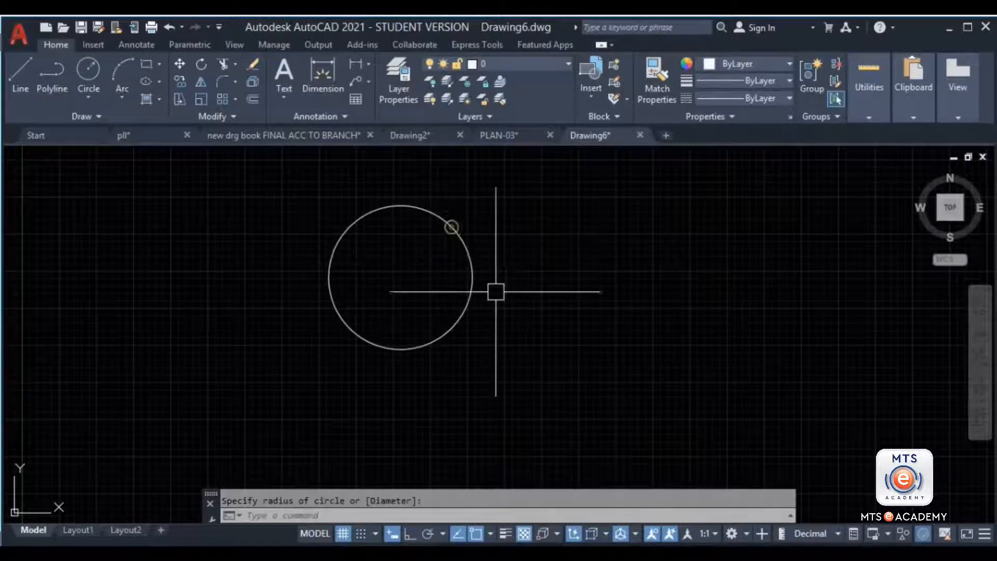
pyautogui.press('Return')
pyautogui.click(601, 289)
pyautogui.moveTo(657, 265)
pyautogui.mouseDown(button='middle')
pyautogui.moveTo(664, 272)
pyautogui.moveTo(495, 274)
pyautogui.mouseUp(button='middle')
pyautogui.press('Return')
pyautogui.click(618, 309)
pyautogui.click(628, 241)
pyautogui.press('Escape')
# Define the three circles as a block named B2, and erase the placed block from the drawing
pyautogui.click(715, 191)
pyautogui.click(117, 383)
pyautogui.write('b')
pyautogui.press('Return')
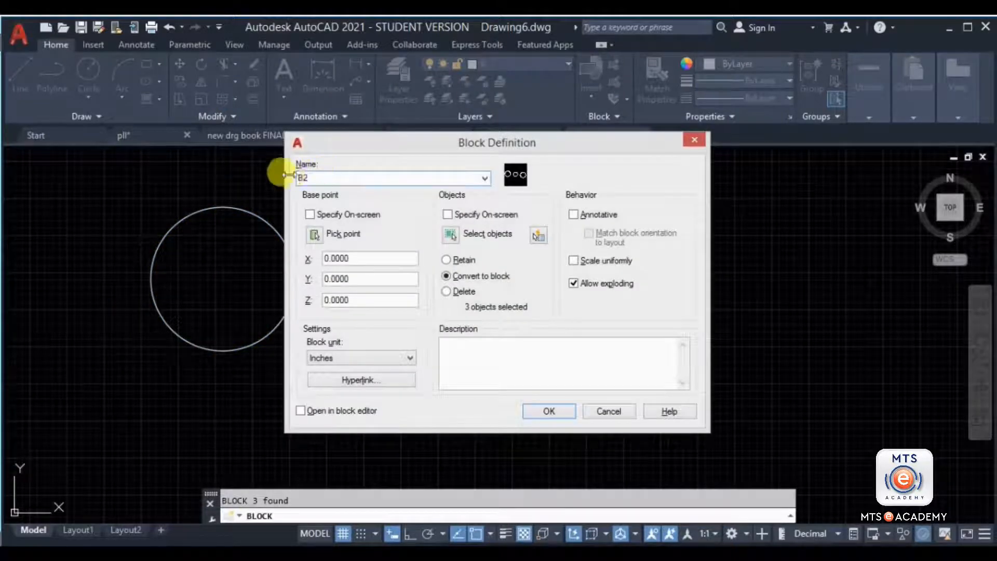
pyautogui.click(566, 414)
pyautogui.click(688, 229)
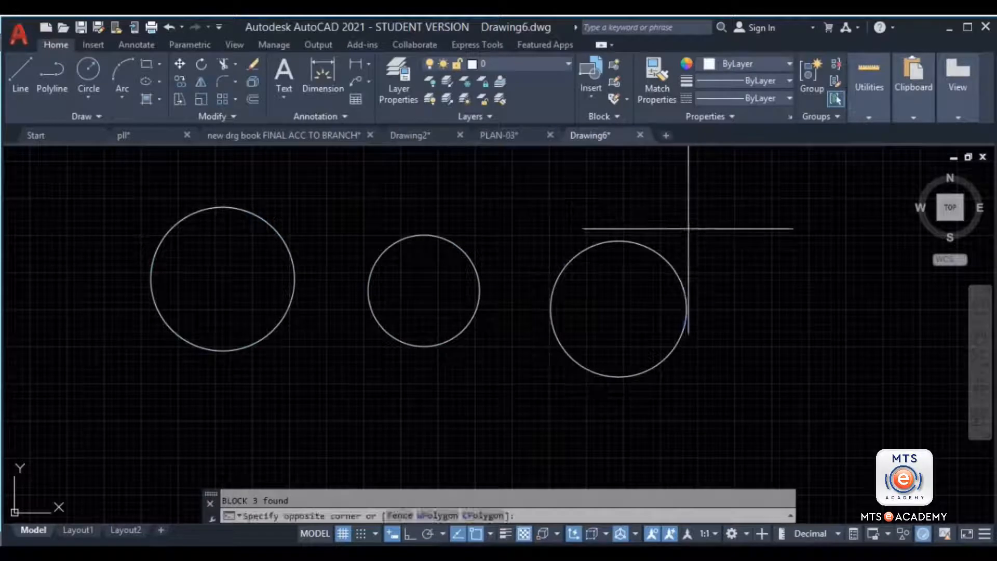
pyautogui.click(601, 294)
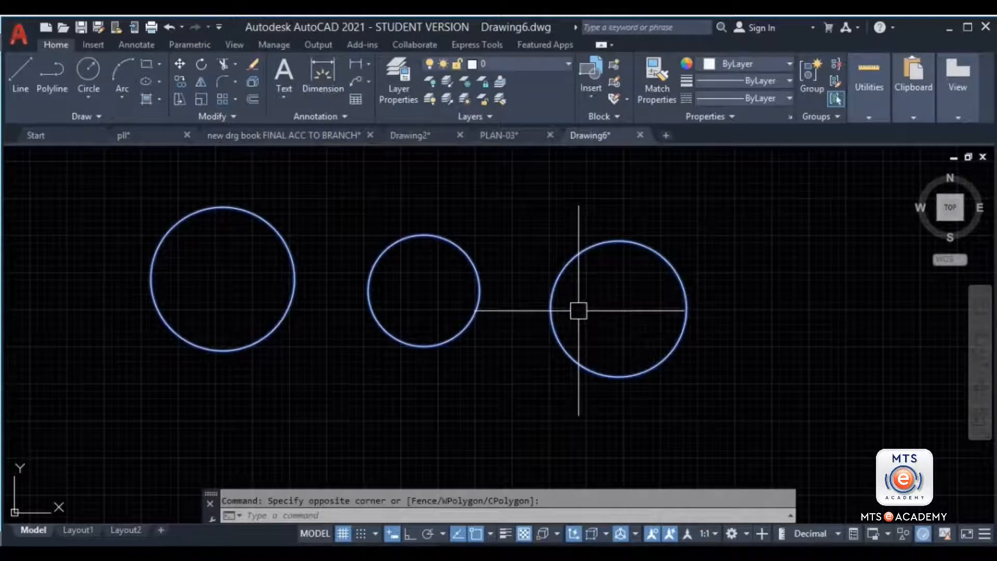
pyautogui.press('Delete')
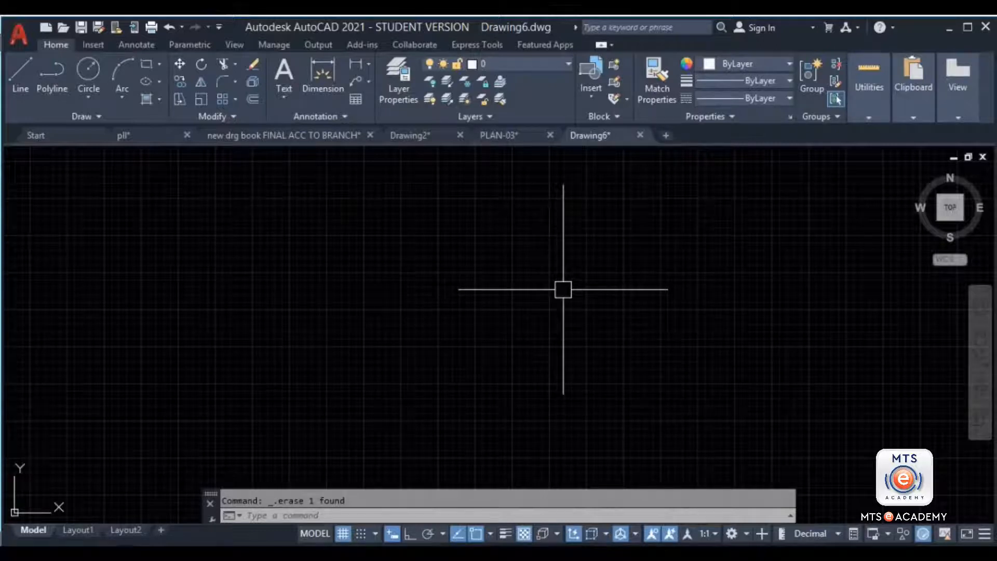
# Draw two overlapping rectangles, the second offset down to the right and about 12.5 by 8.8 units
pyautogui.press('Escape')
pyautogui.write('rec')
pyautogui.press('Return')
pyautogui.click(257, 211)
pyautogui.click(426, 343)
pyautogui.press('Return')
pyautogui.click(337, 271)
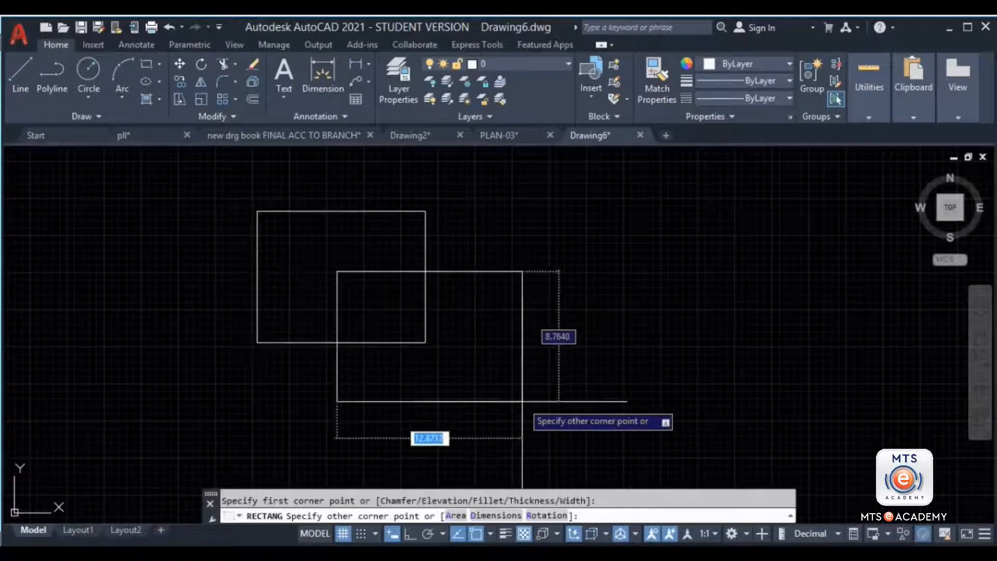
pyautogui.click(523, 401)
pyautogui.moveTo(486, 292); pyautogui.dragTo(485, 258, button='middle')
# Define the two overlapping rectangles as a block named B3, keeping the objects converted to a block
pyautogui.click(701, 190)
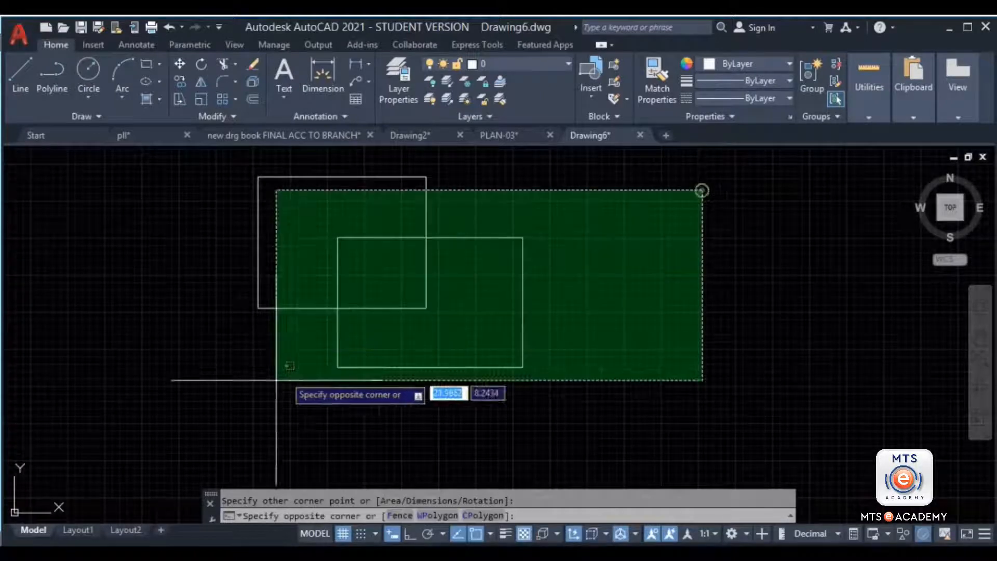
pyautogui.click(276, 379)
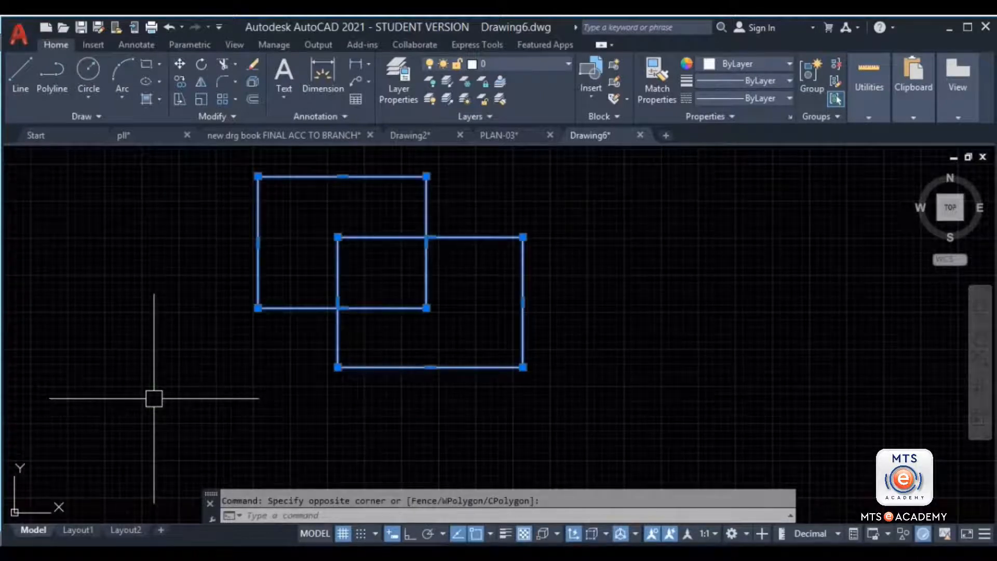
pyautogui.write('b')
pyautogui.press('Return')
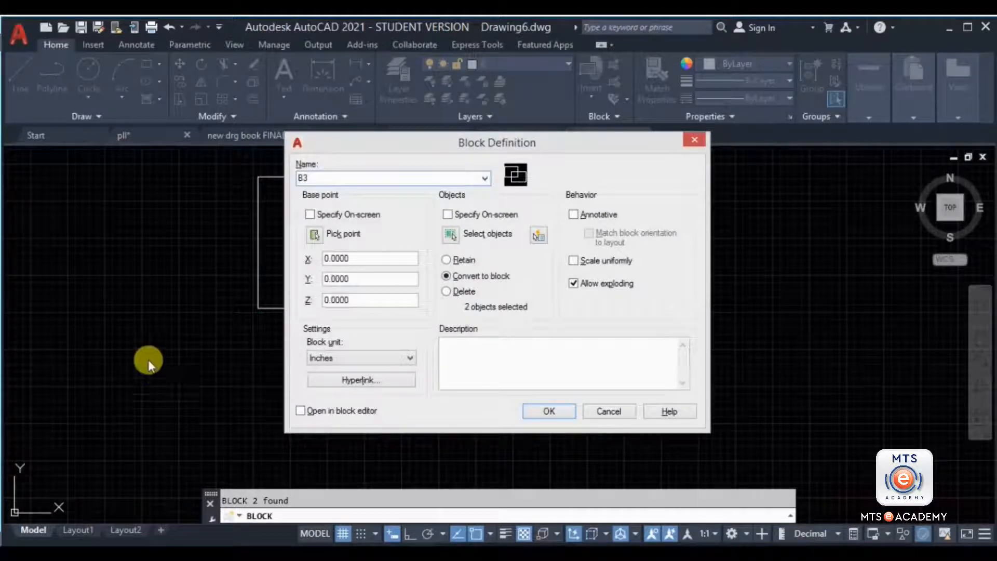
pyautogui.click(559, 414)
# Copy the two-rectangle block three times to the right, spacing the copies out in a roughly horizontal row
pyautogui.click(491, 275)
pyautogui.click(485, 312)
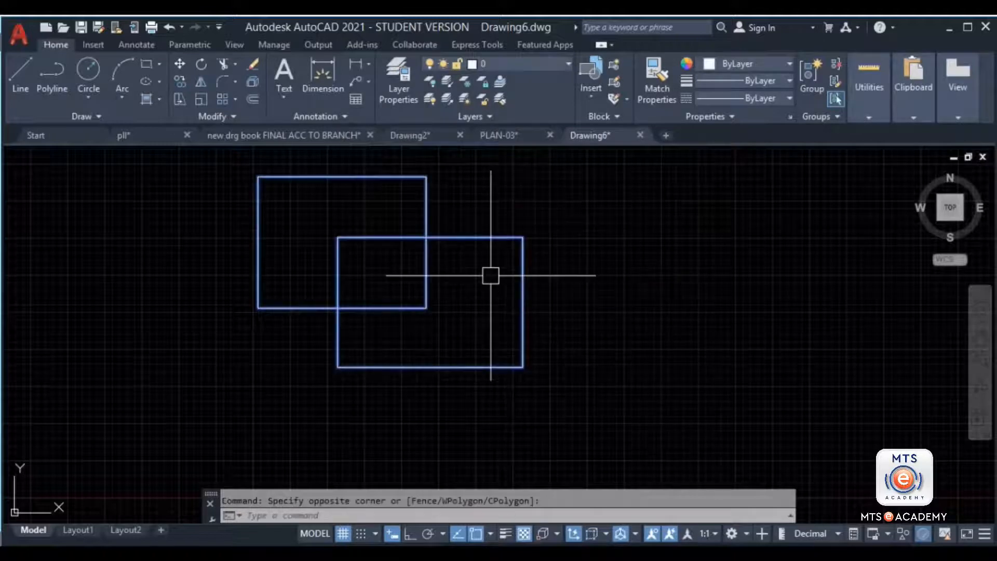
pyautogui.moveTo(486, 312); pyautogui.dragTo(228, 341, button='middle')
pyautogui.write('co')
pyautogui.press('Return')
pyautogui.scroll(-2, 332, 361)
pyautogui.click(213, 335)
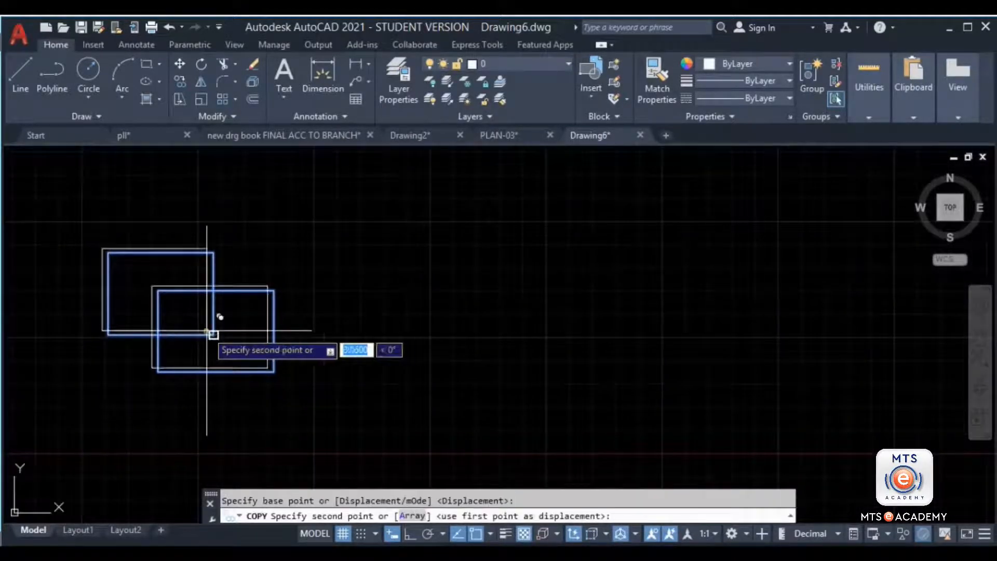
pyautogui.click(492, 343)
pyautogui.moveTo(696, 338); pyautogui.dragTo(437, 336, button='middle')
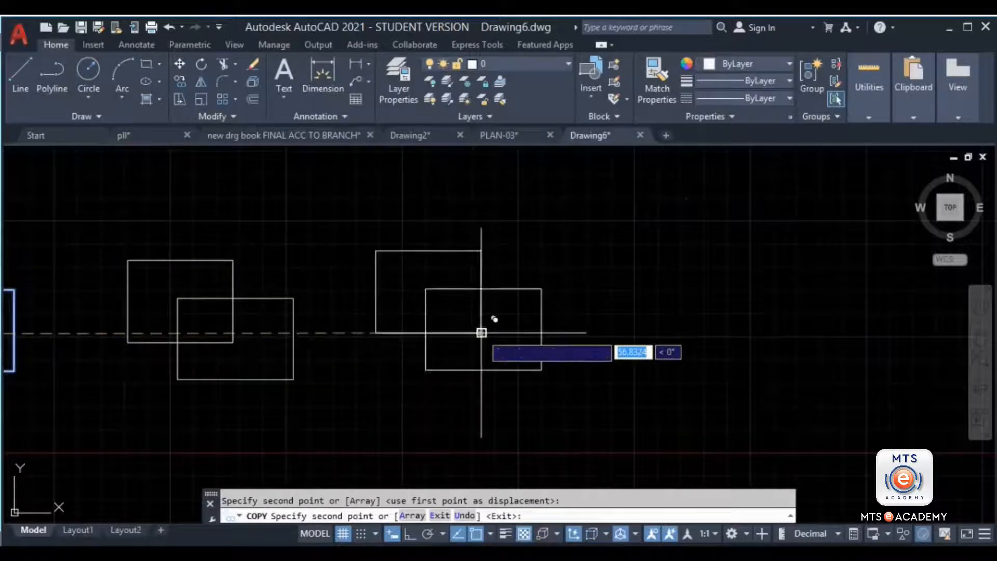
pyautogui.click(481, 333)
pyautogui.click(722, 327)
pyautogui.scroll(-2, 654, 366)
pyautogui.press('Escape')
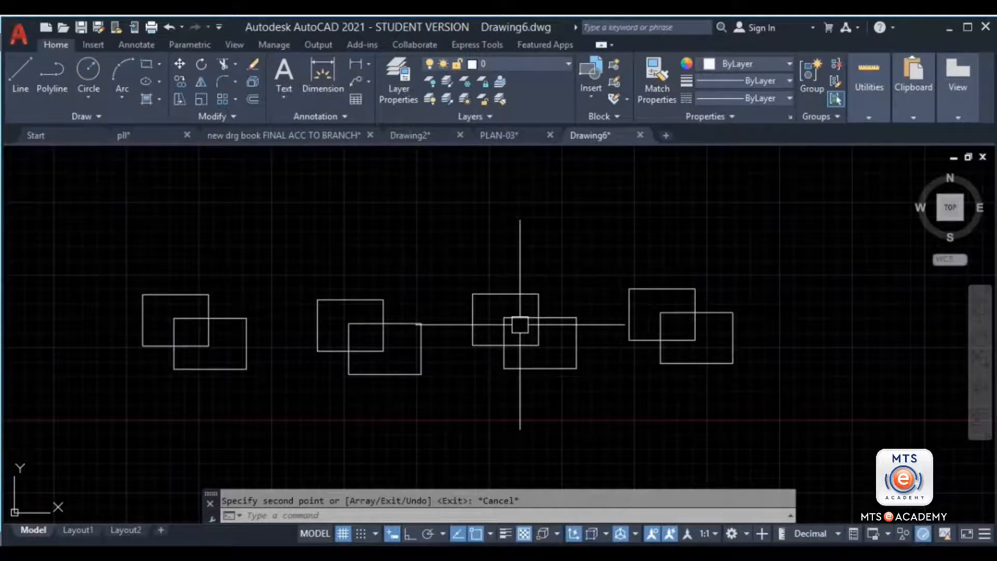
pyautogui.moveTo(296, 312); pyautogui.dragTo(406, 260, button='middle')
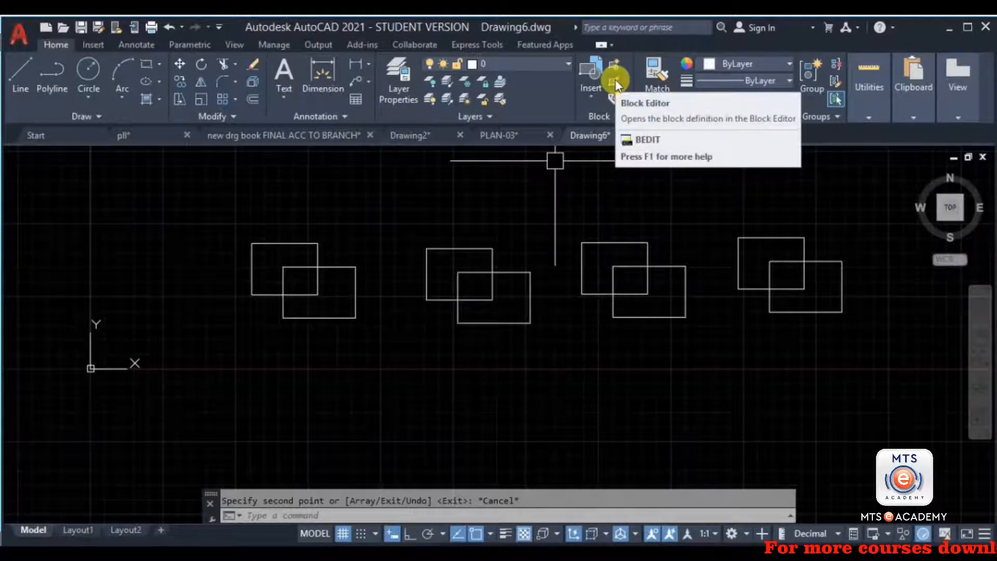
pyautogui.click(301, 267)
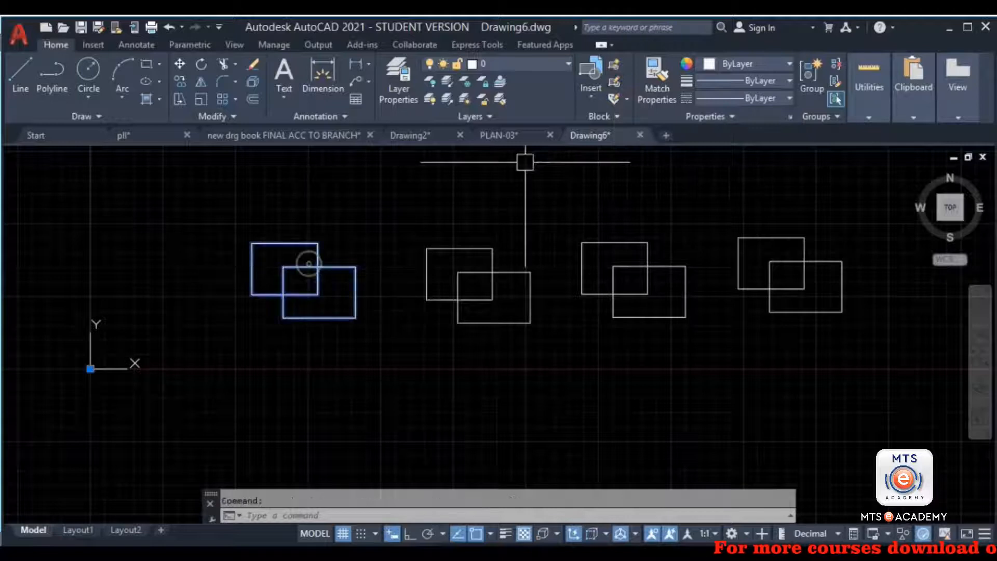
pyautogui.click(613, 81)
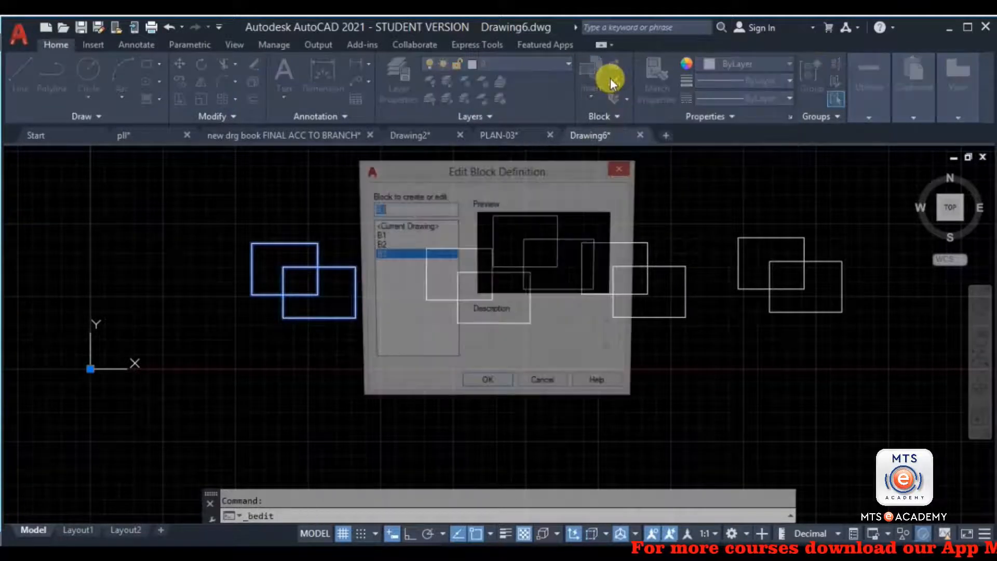
pyautogui.click(621, 170)
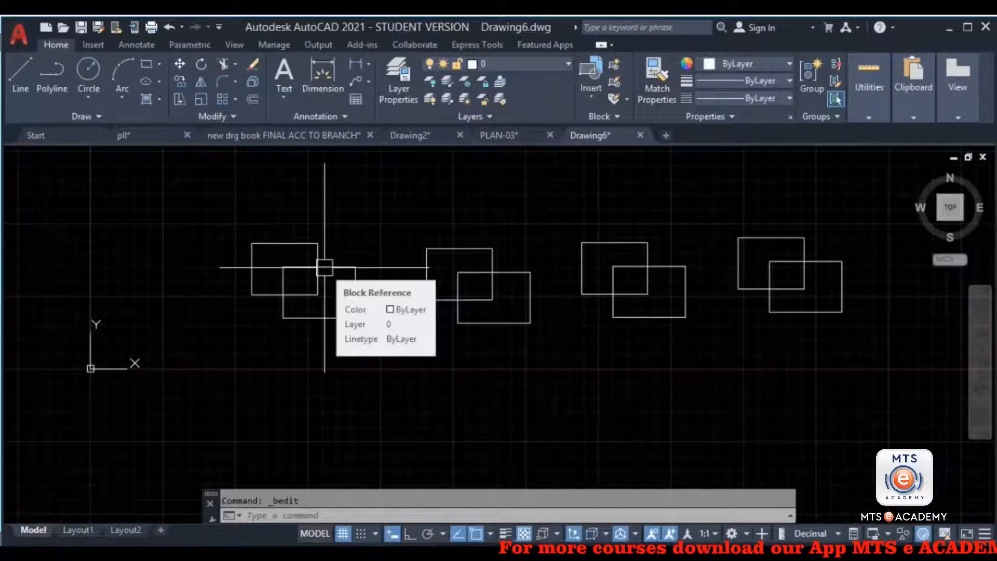
# Start editing the first two-rectangle block's definition and compare the previews of blocks B1, B2 and B3
pyautogui.doubleClick(325, 267)
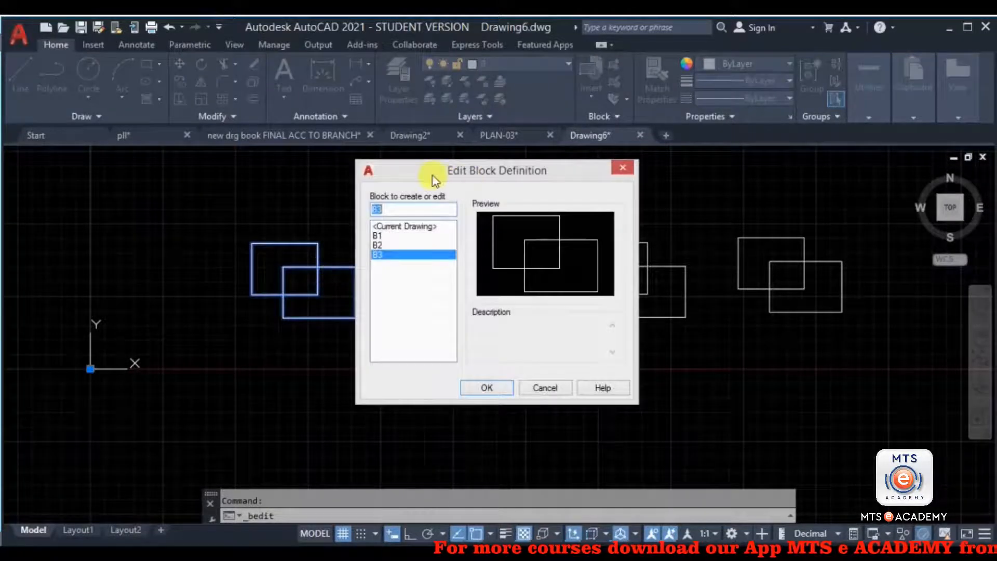
pyautogui.click(374, 236)
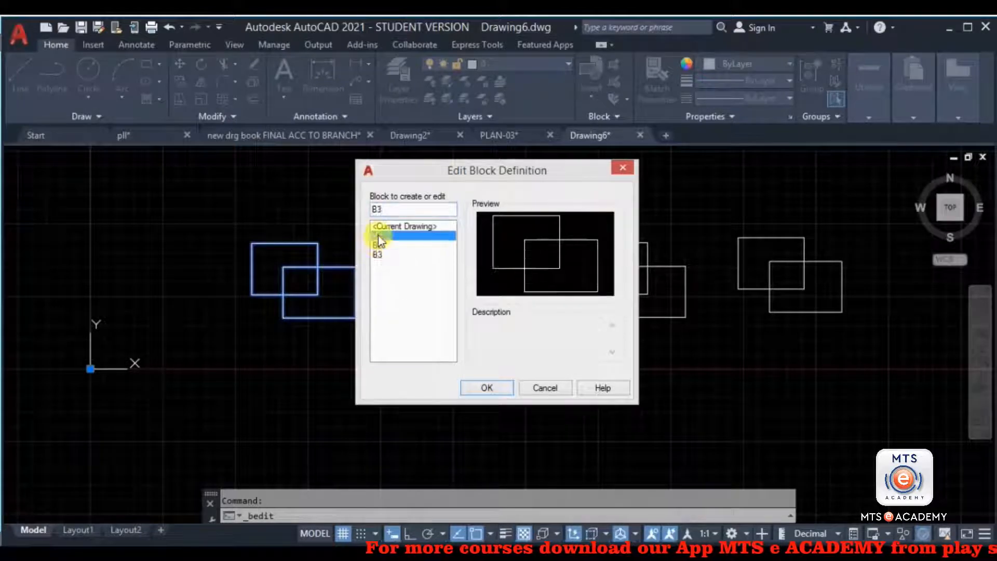
pyautogui.click(379, 255)
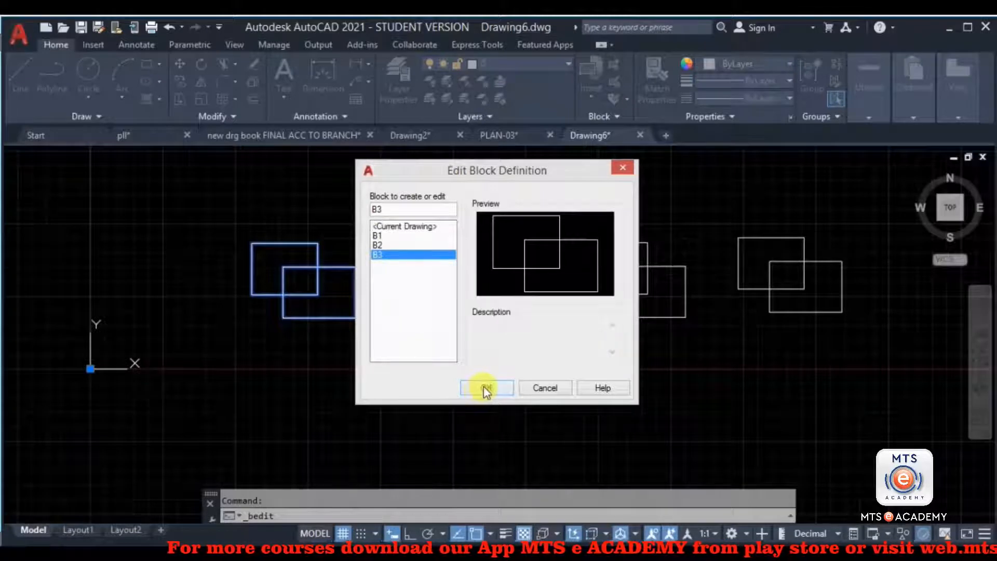
pyautogui.click(378, 242)
pyautogui.click(378, 236)
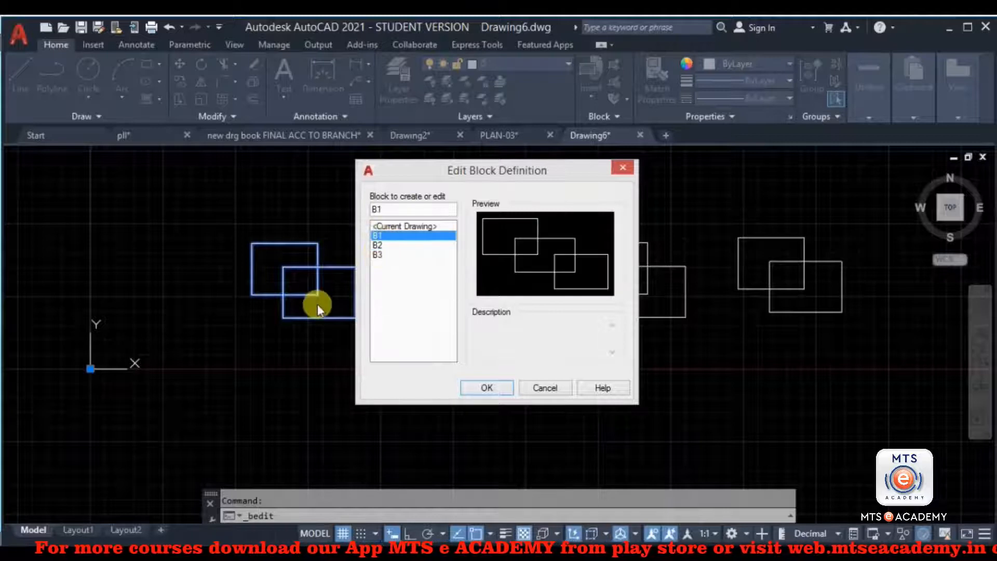
pyautogui.click(378, 245)
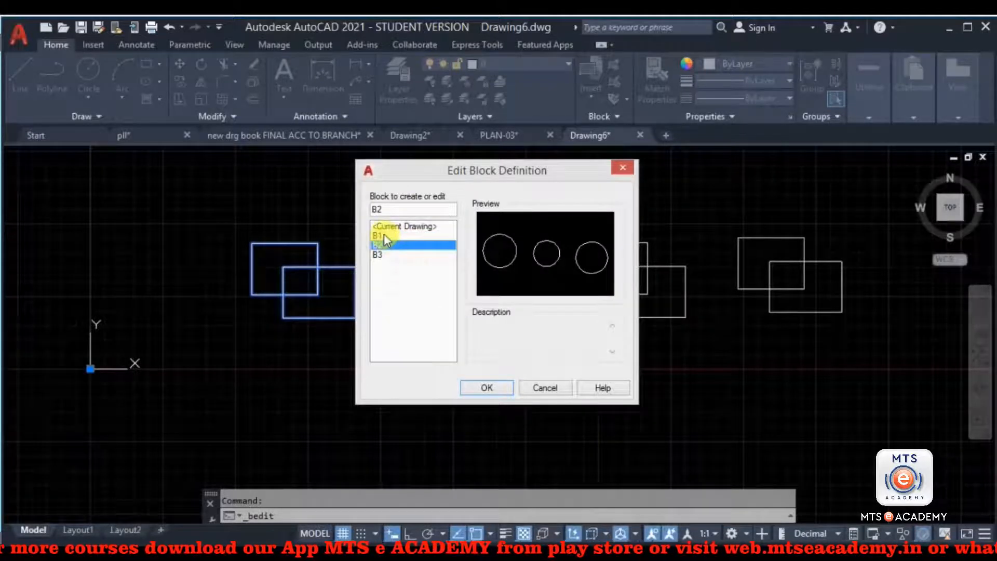
pyautogui.click(383, 236)
pyautogui.click(379, 245)
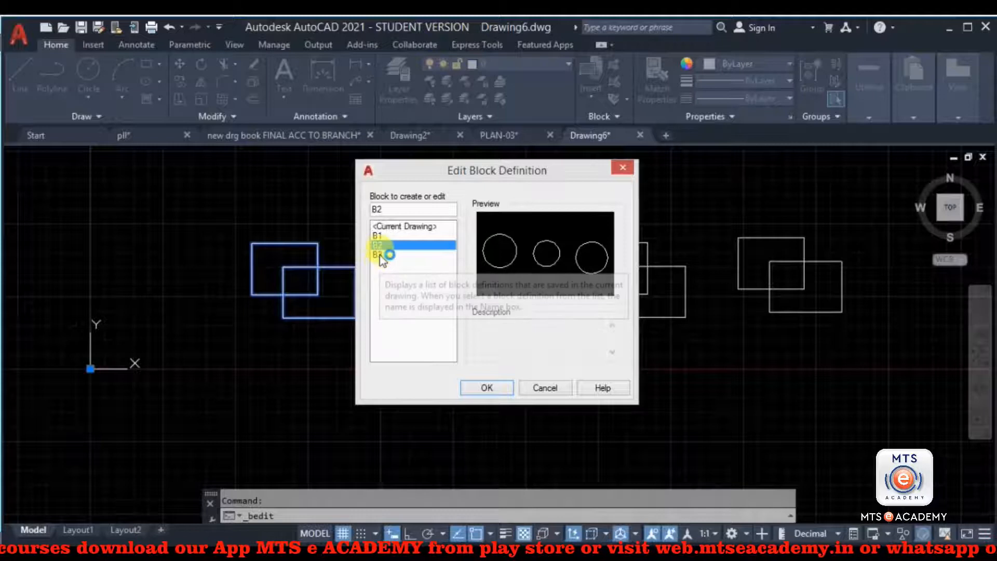
pyautogui.click(379, 254)
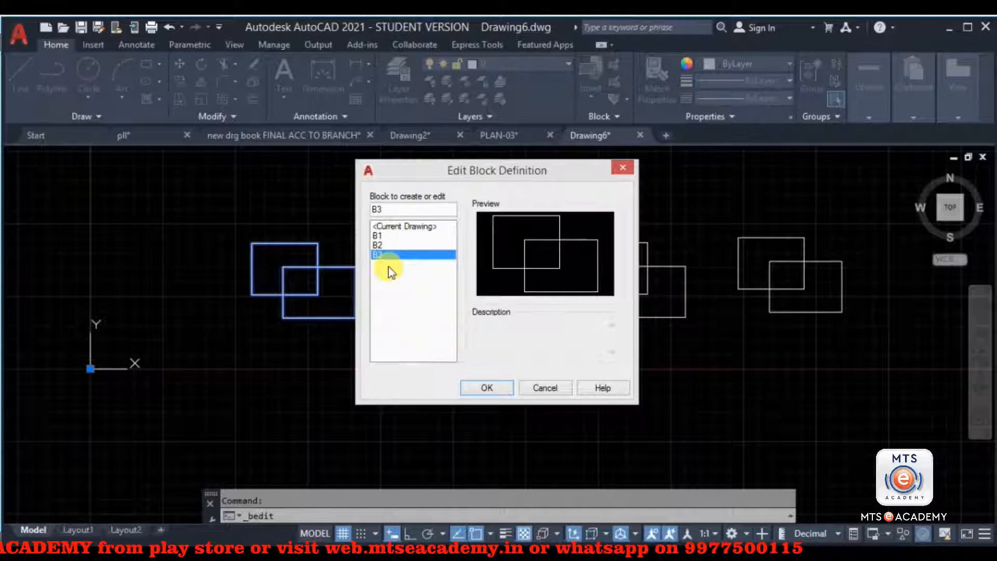
# Open block B3 in the Block Editor and bring up the general drawing and modifying tools
pyautogui.click(486, 388)
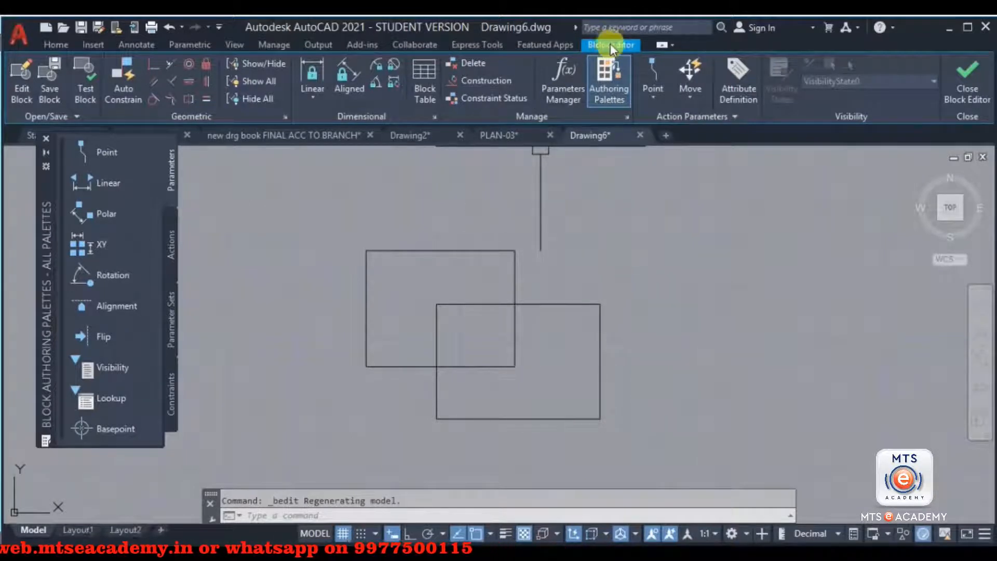
pyautogui.click(64, 251)
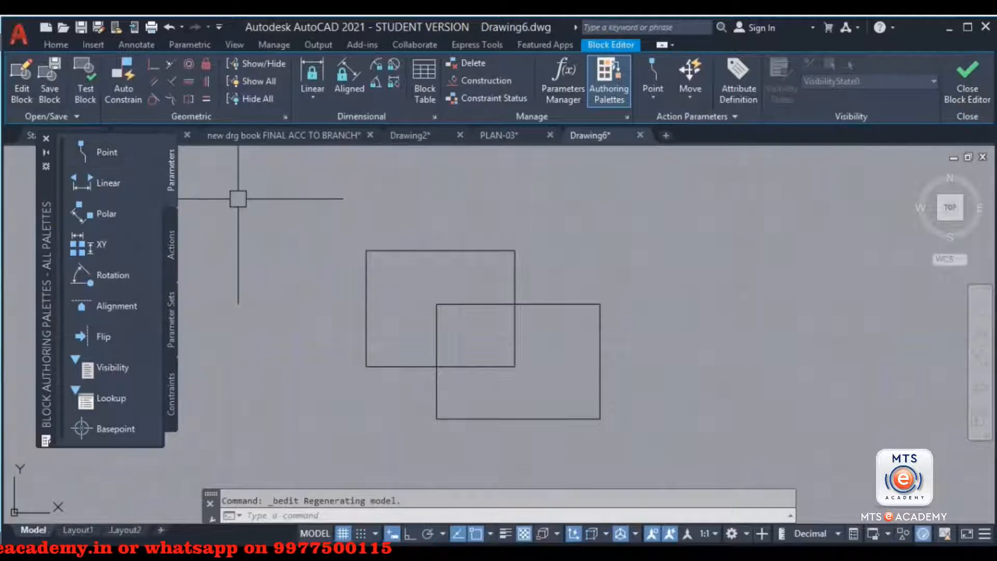
pyautogui.click(55, 43)
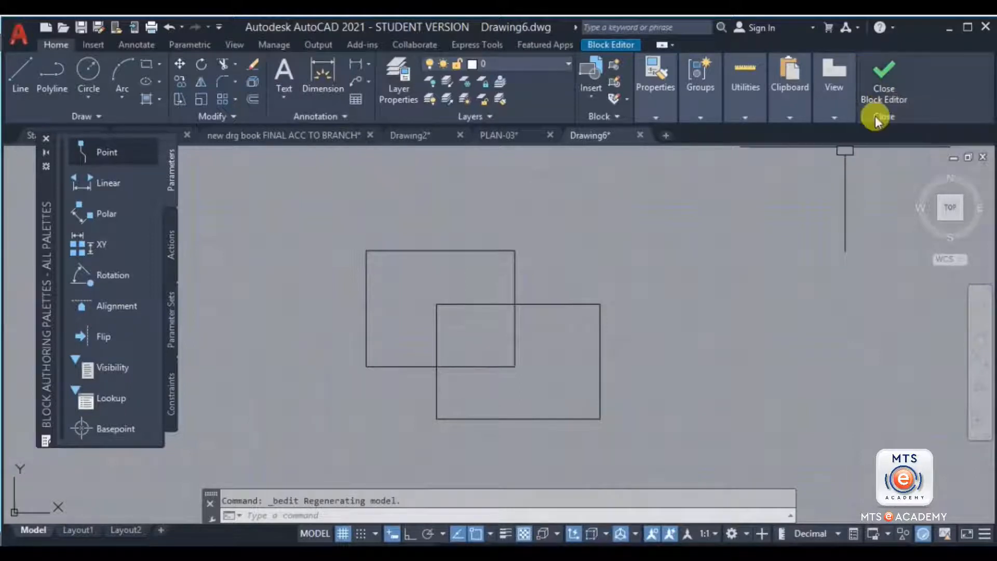
# Trim the four inner edges where the two rectangles overlap, and close the Block Editor, saving the changes to B3
pyautogui.moveTo(553, 343); pyautogui.dragTo(557, 328, button='middle')
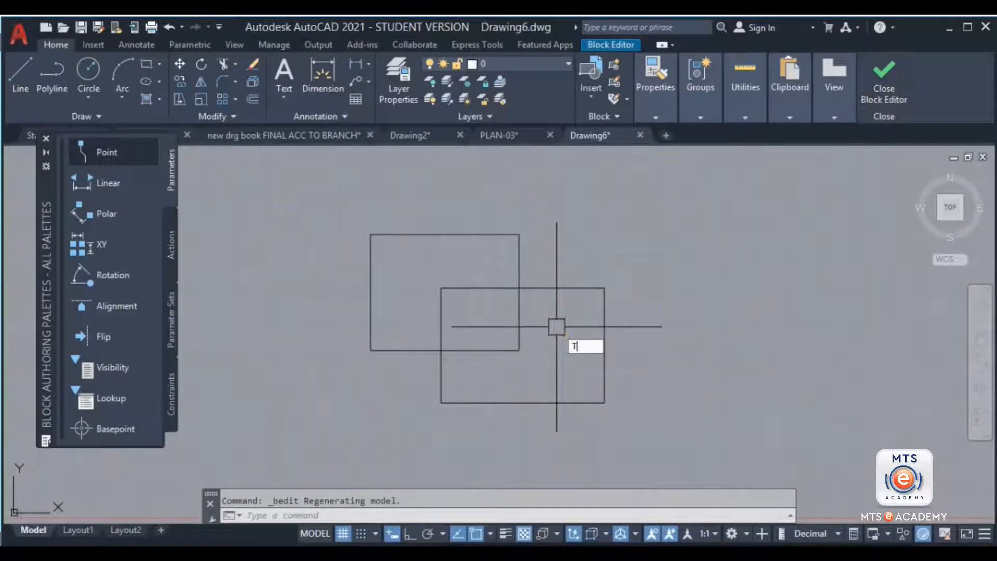
pyautogui.press('Return')
pyautogui.click(520, 324)
pyautogui.click(485, 351)
pyautogui.click(442, 320)
pyautogui.click(467, 288)
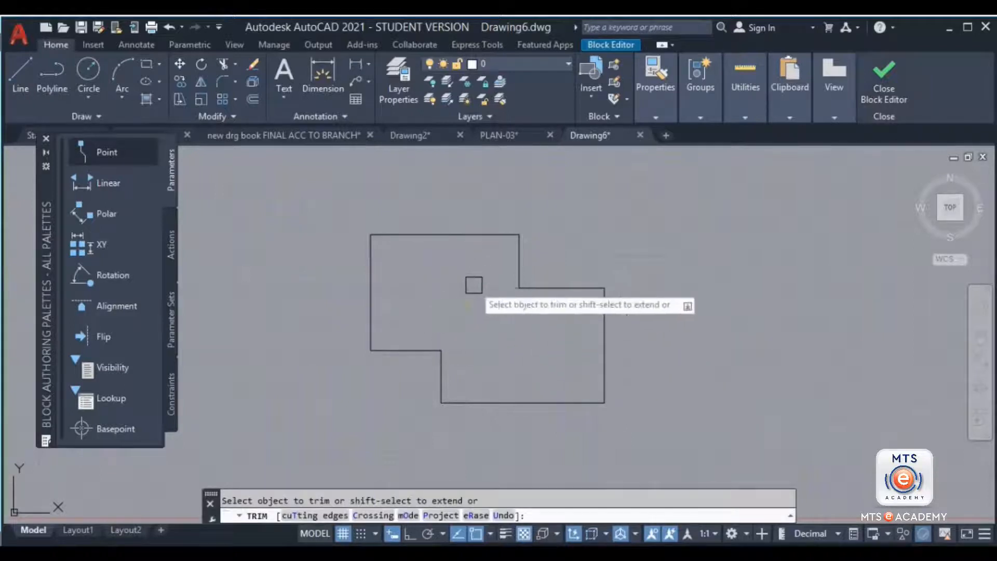
pyautogui.click(889, 95)
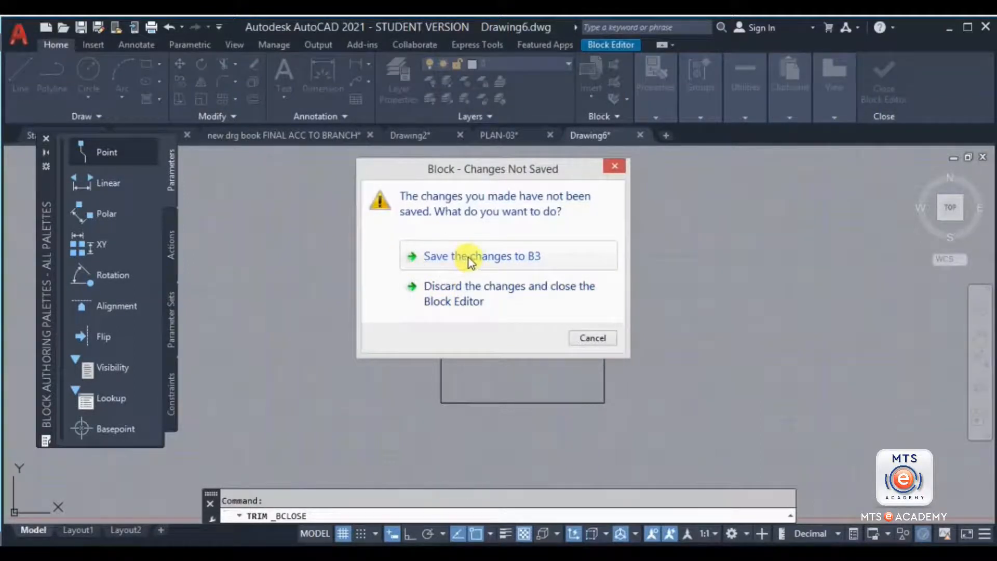
pyautogui.click(469, 257)
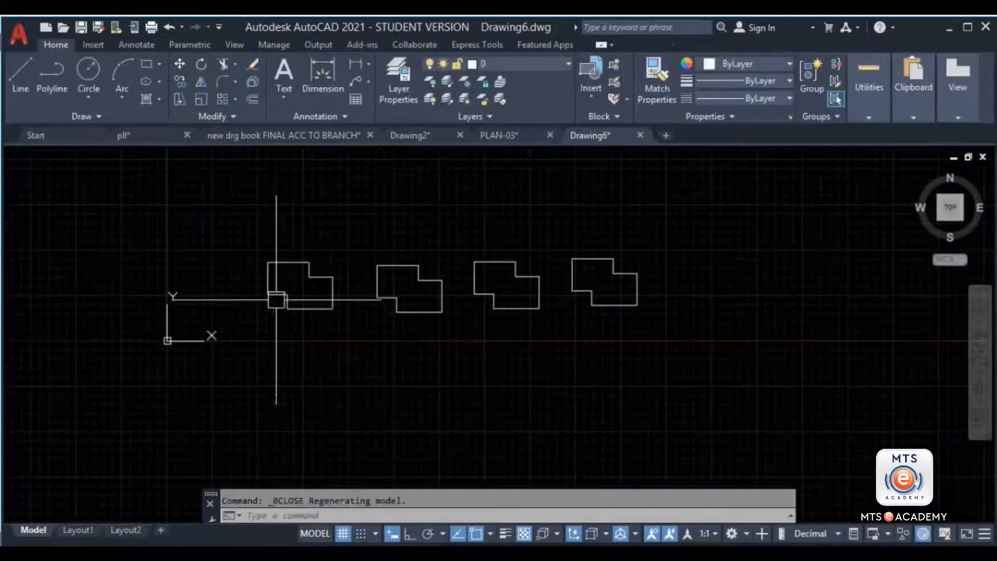
# Draw two overlapping circles above the row of blocks, about 19.4 and 30 units in radius, the larger one to the right
pyautogui.moveTo(283, 245); pyautogui.dragTo(328, 341, button='middle')
pyautogui.write('c')
pyautogui.press('Return')
pyautogui.click(323, 249)
pyautogui.click(384, 212)
pyautogui.press('Return')
pyautogui.click(468, 240)
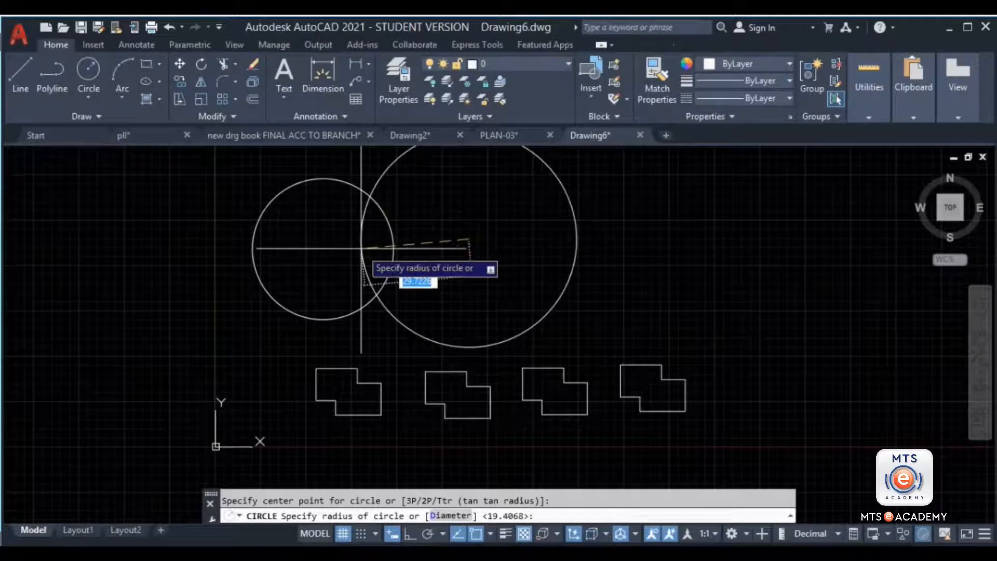
pyautogui.click(415, 239)
# Define the two overlapping circles as a block named B4, keeping the objects converted to a block
pyautogui.click(661, 204)
pyautogui.click(216, 245)
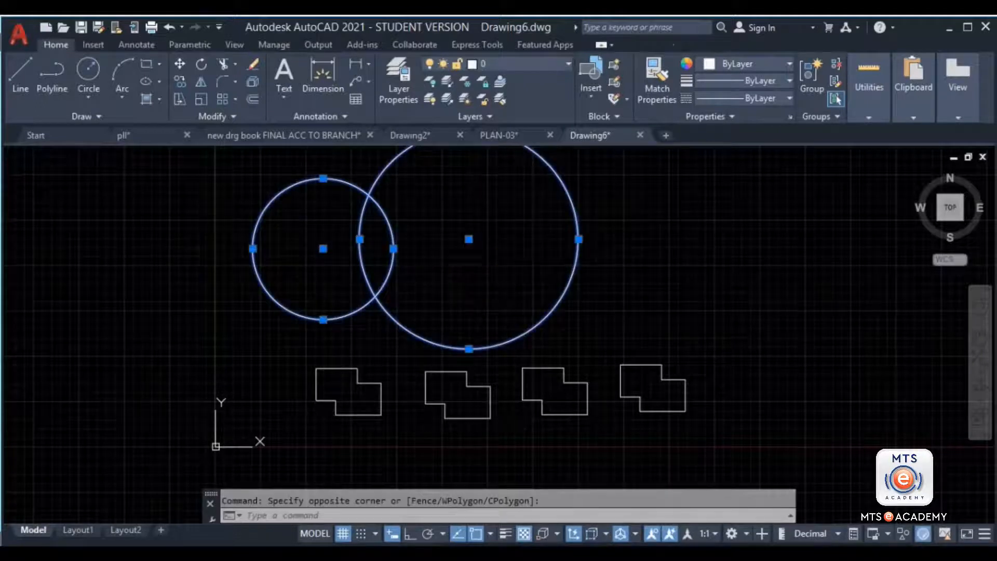
pyautogui.write('b')
pyautogui.press('Return')
pyautogui.write('B4')
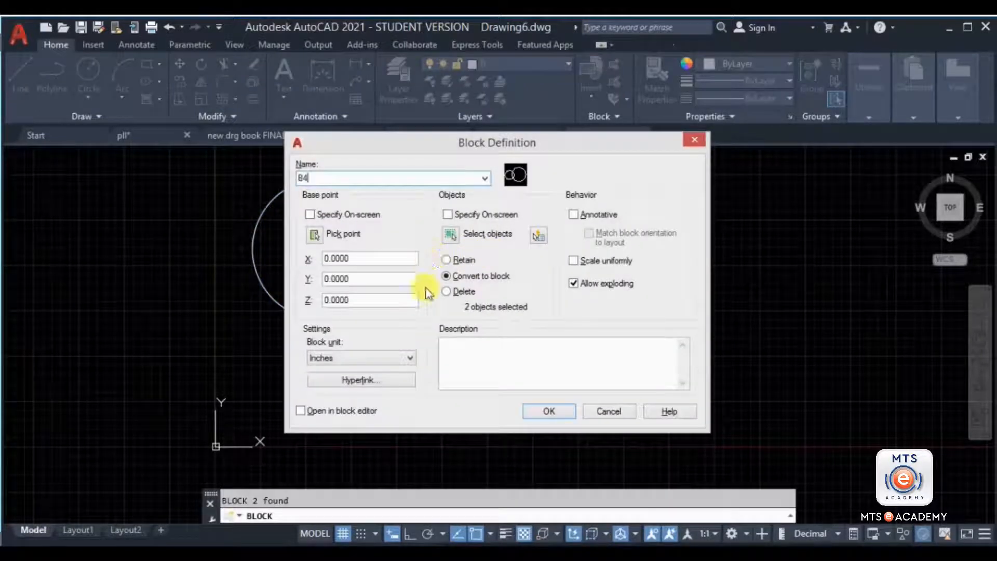
pyautogui.click(549, 411)
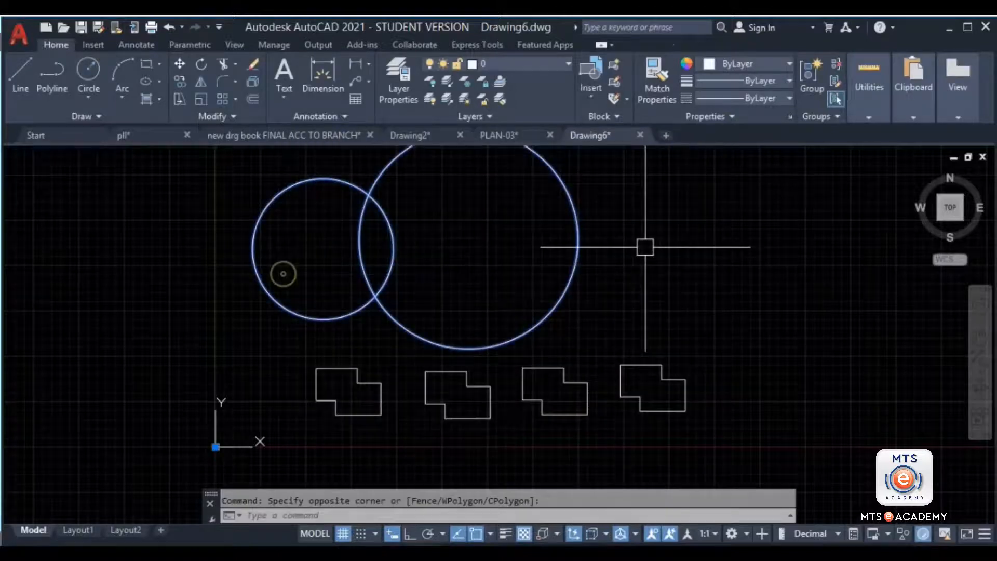
# Copy the two-circle block twice to the right, leaving wide gaps between the copies
pyautogui.moveTo(643, 246); pyautogui.dragTo(319, 361, button='middle')
pyautogui.write('co')
pyautogui.press('Return')
pyautogui.scroll(-2, 280, 358)
pyautogui.moveTo(257, 357); pyautogui.dragTo(196, 359, button='middle')
pyautogui.click(193, 355)
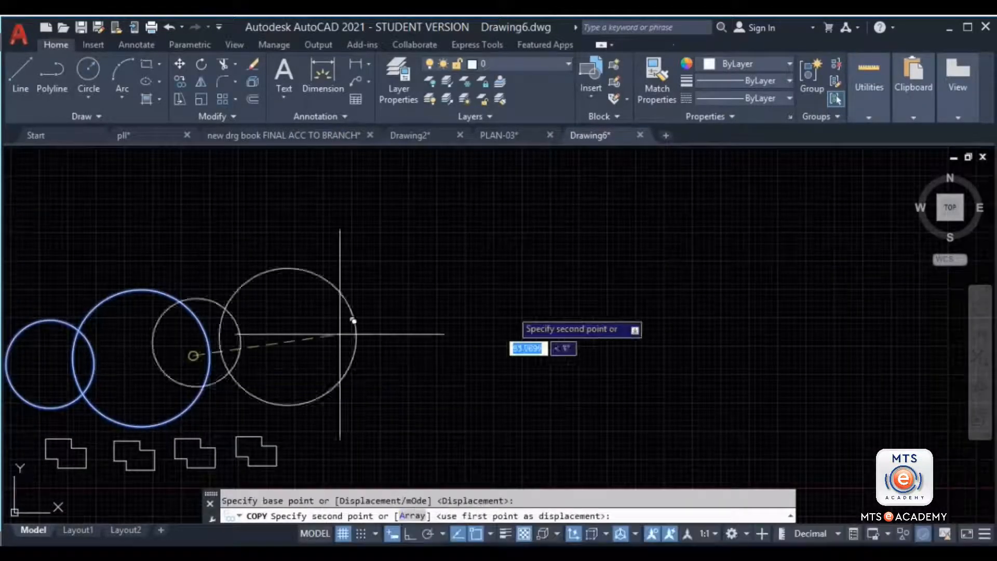
pyautogui.click(571, 310)
pyautogui.click(864, 368)
pyautogui.press('Escape')
pyautogui.moveTo(225, 314); pyautogui.dragTo(438, 264, button='middle')
pyautogui.moveTo(724, 263); pyautogui.dragTo(311, 227, button='middle')
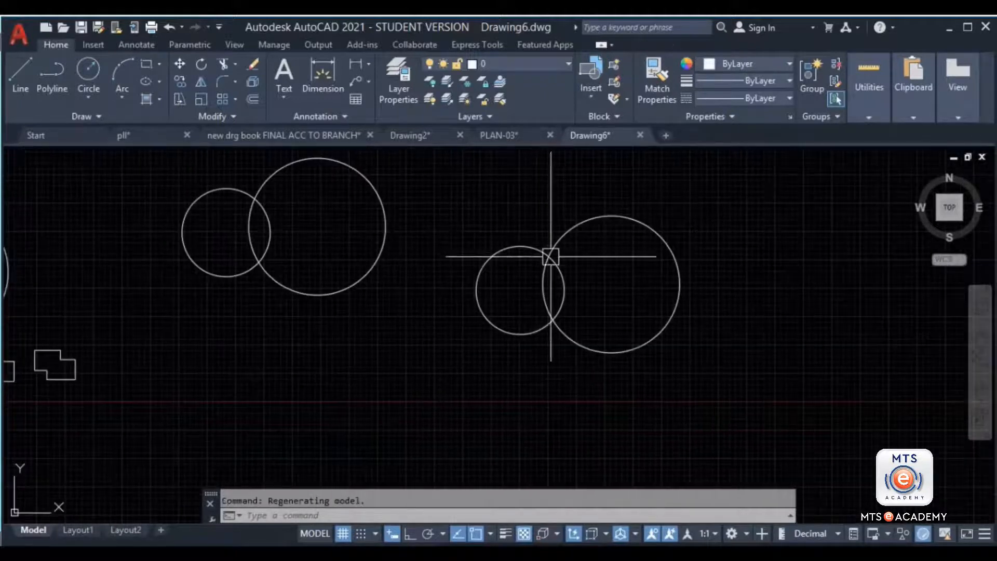
# Open block B4 in the Block Editor from its rightmost copy
pyautogui.doubleClick(550, 257)
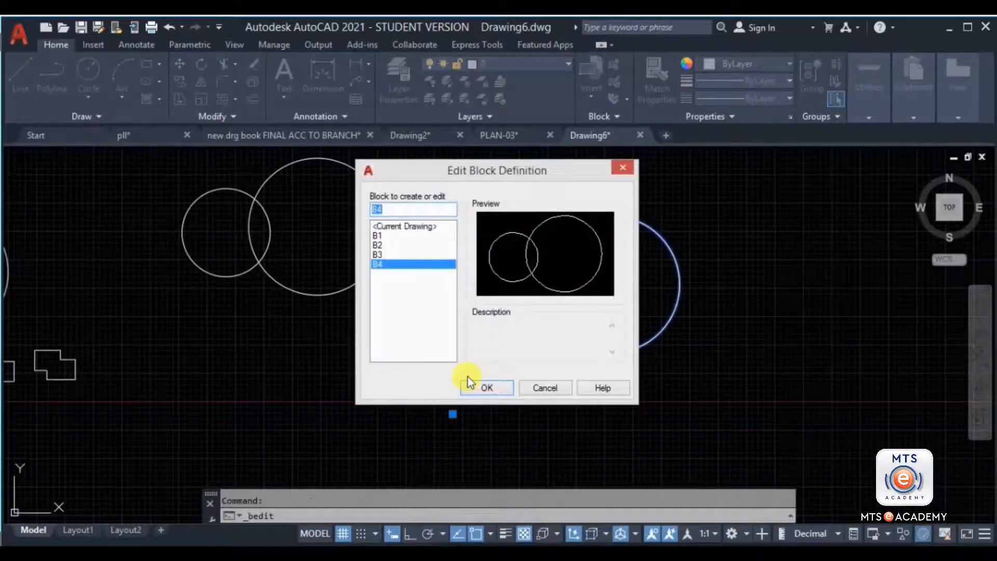
pyautogui.click(489, 388)
pyautogui.write('tr')
pyautogui.press('Return')
pyautogui.press('Escape')
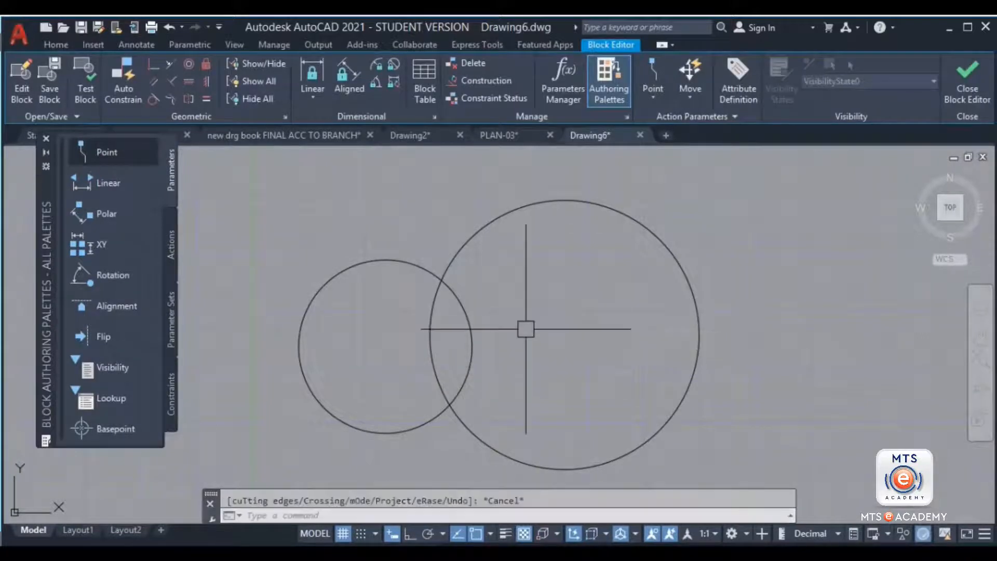
# Draw a smaller circle inside each of the two overlapping circles, about 11.5 units in radius inside the larger one
pyautogui.write('c')
pyautogui.press('Return')
pyautogui.click(594, 341)
pyautogui.click(597, 291)
pyautogui.press('Return')
pyautogui.click(371, 346)
pyautogui.click(378, 309)
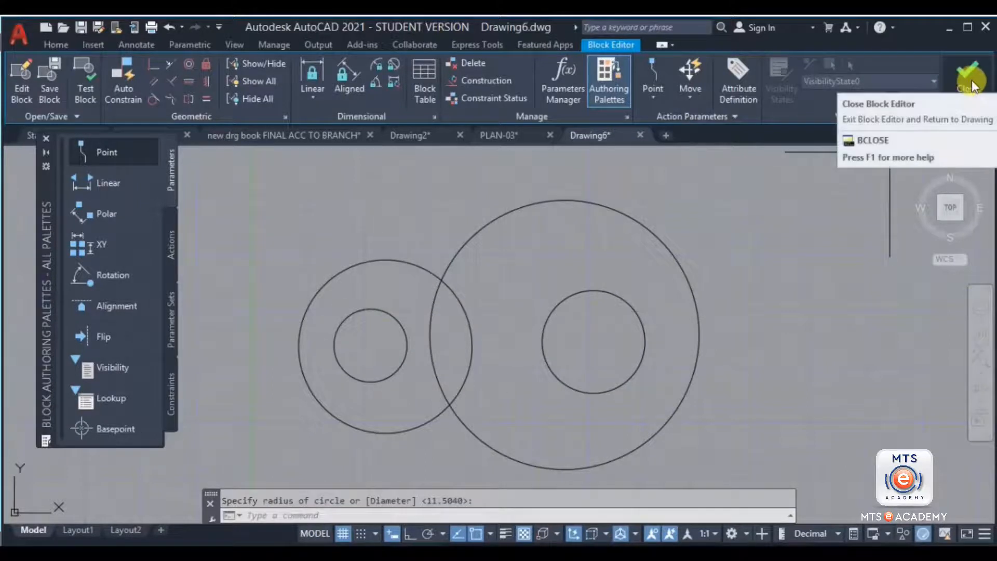
# Trim the overlapping arcs between the two outer circles, and close the Block Editor, saving the changes to B4
pyautogui.write('tr')
pyautogui.press('Return')
pyautogui.click(469, 332)
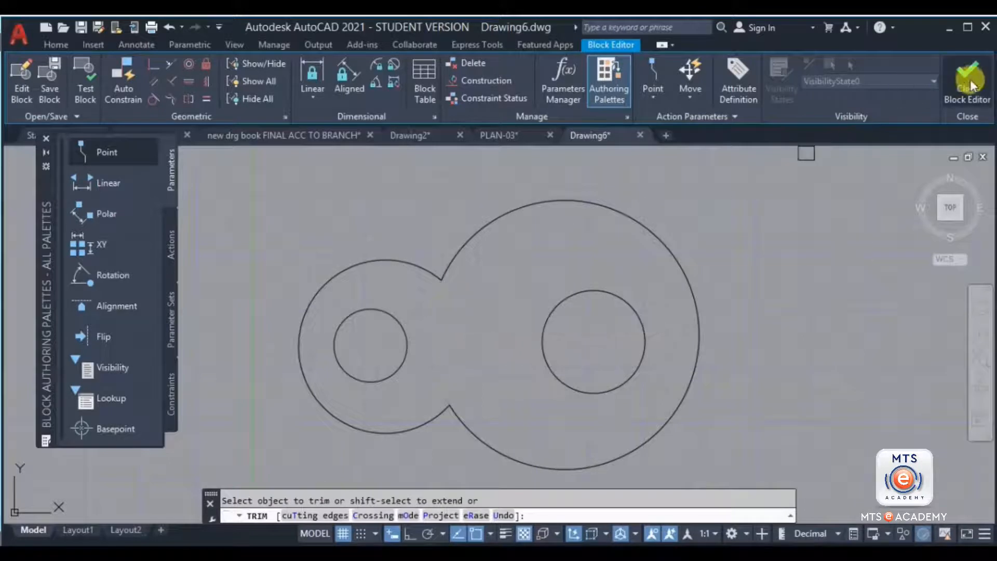
pyautogui.click(967, 83)
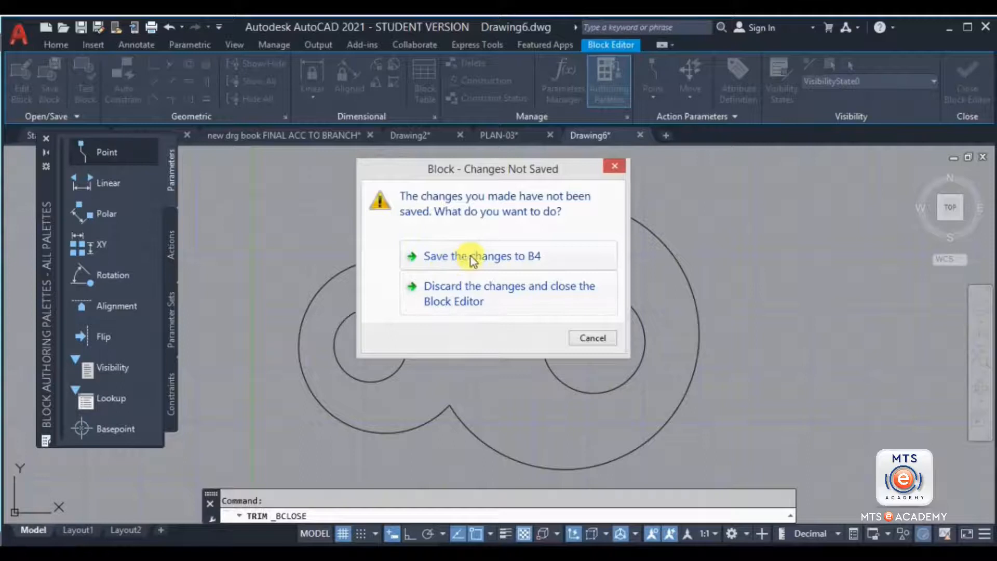
pyautogui.click(485, 256)
pyautogui.scroll(-3, 504, 334)
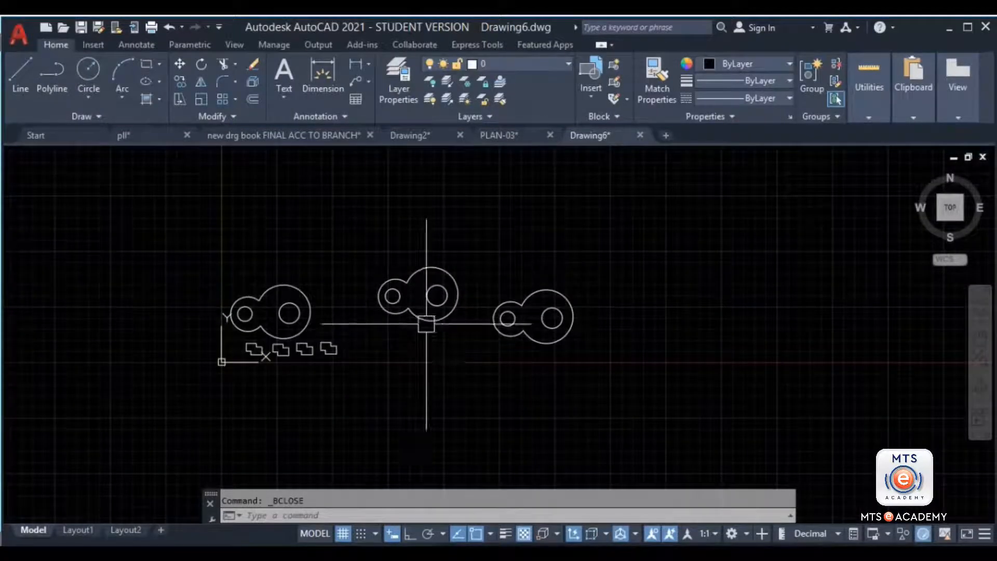
pyautogui.moveTo(426, 323)
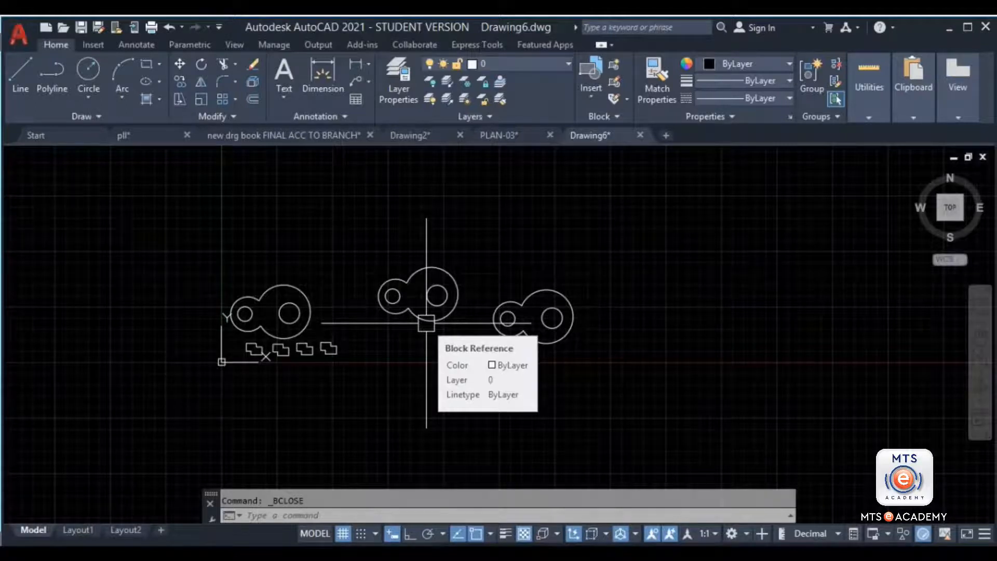
# Switch to the PLAN-03 drawing and select the master room bed and the two kitchen fixtures to examine them as blocks
pyautogui.click(496, 135)
pyautogui.scroll(-2, 500, 320)
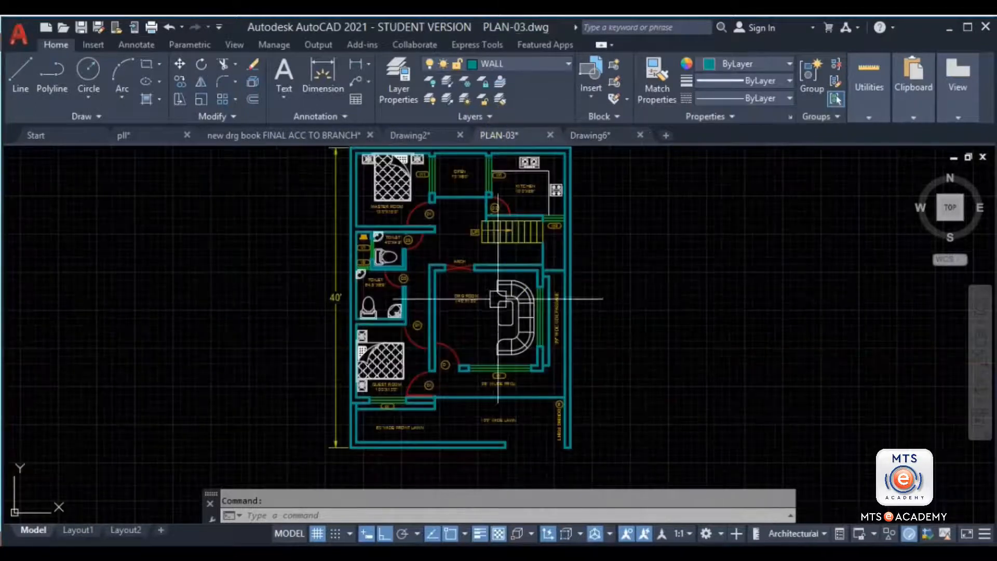
pyautogui.scroll(6, 441, 245)
pyautogui.click(432, 221)
pyautogui.moveTo(460, 280); pyautogui.dragTo(461, 346, button='middle')
pyautogui.click(750, 211)
pyautogui.click(812, 279)
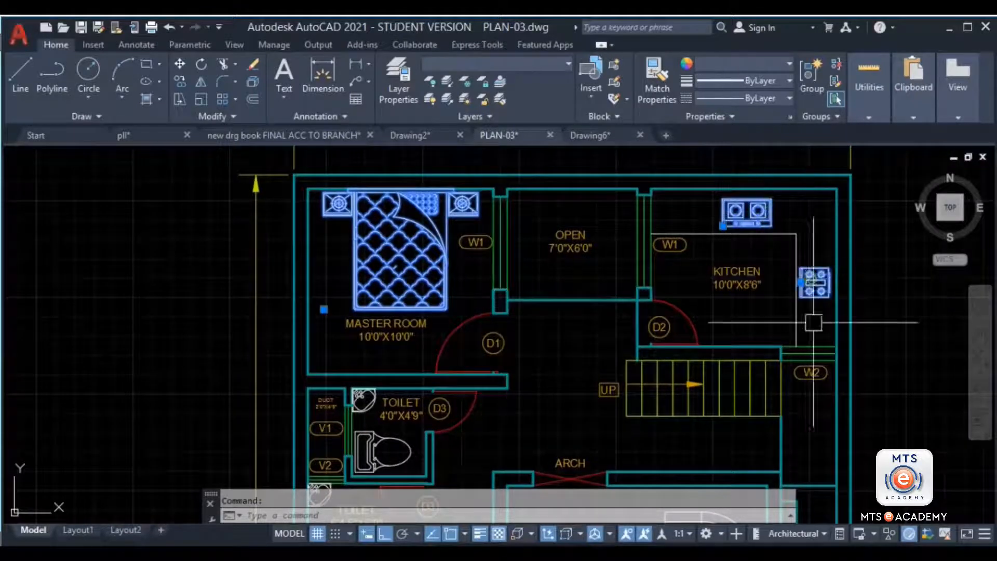
# Select the toilet fixtures, drawing room sofa set and guest room bed to examine them as blocks, and clear the selection
pyautogui.moveTo(767, 337); pyautogui.dragTo(767, 214, button='middle')
pyautogui.click(378, 322)
pyautogui.moveTo(378, 322); pyautogui.dragTo(395, 194, button='middle')
pyautogui.click(719, 325)
pyautogui.moveTo(719, 325); pyautogui.dragTo(696, 256, button='middle')
pyautogui.click(309, 244)
pyautogui.click(375, 270)
pyautogui.click(331, 403)
pyautogui.press('Escape')
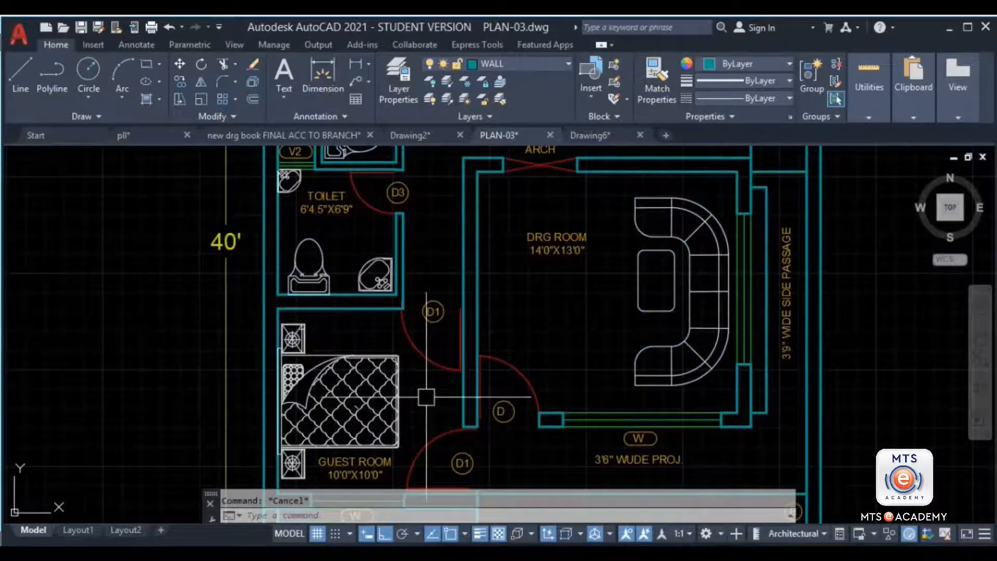
# Examine the D1 door near the guest room and the staircase in the floor plan
pyautogui.scroll(-3, 426, 398)
pyautogui.moveTo(338, 411)
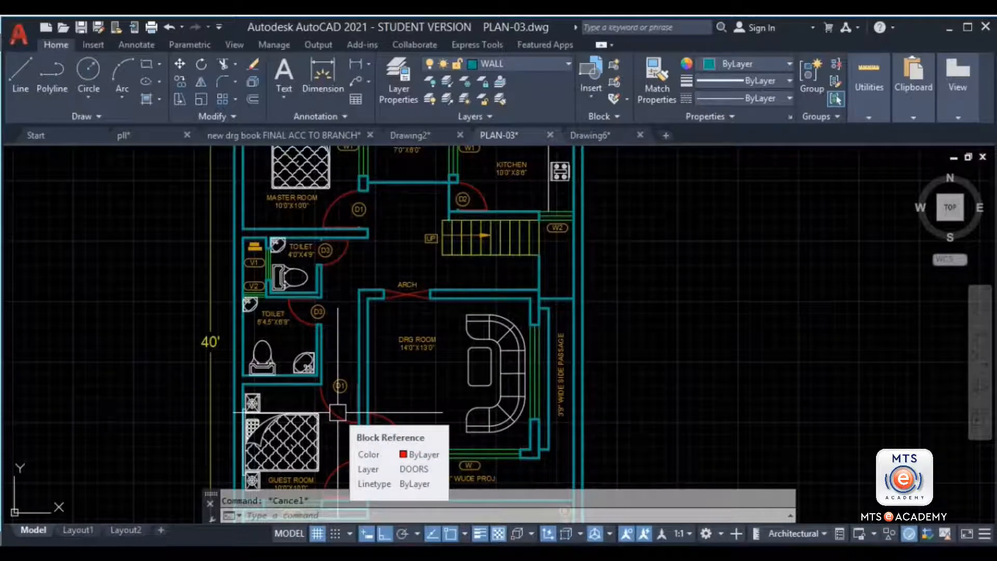
pyautogui.moveTo(484, 299); pyautogui.dragTo(487, 324, button='middle')
pyautogui.moveTo(486, 323)
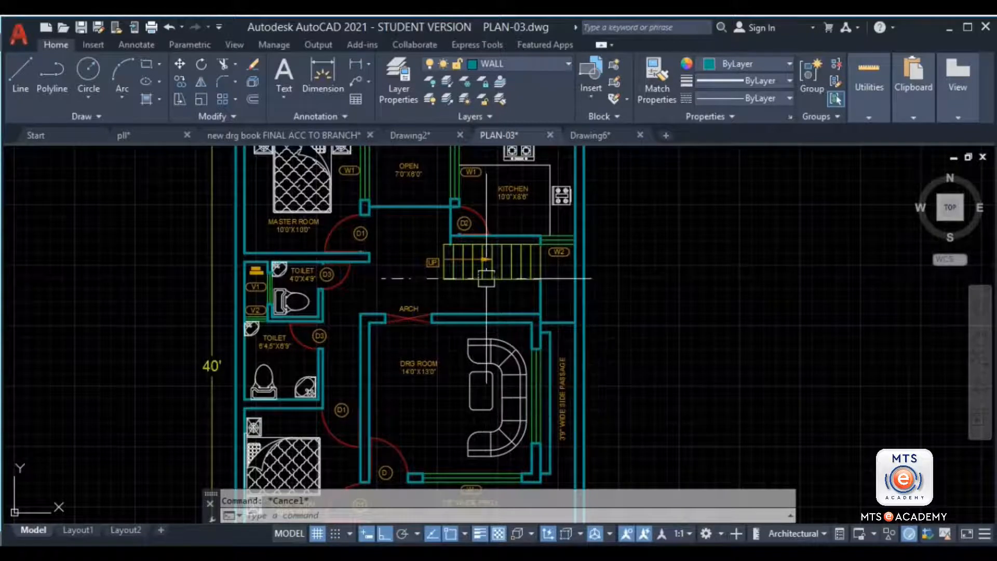
pyautogui.scroll(-3, 437, 318)
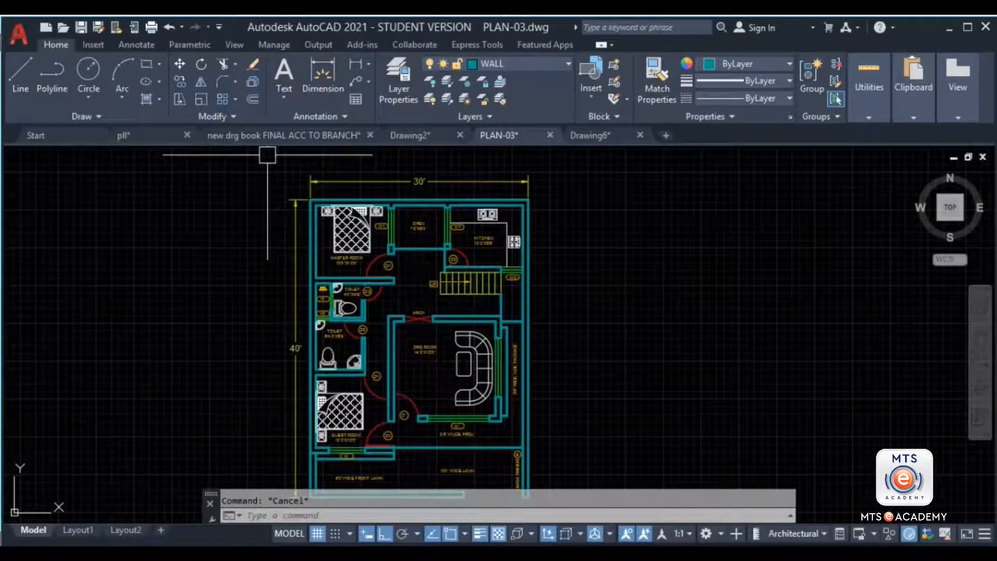
# Switch to Drawing2 and select part of the red sofa set to examine its separate objects, and clear the selection
pyautogui.click(417, 137)
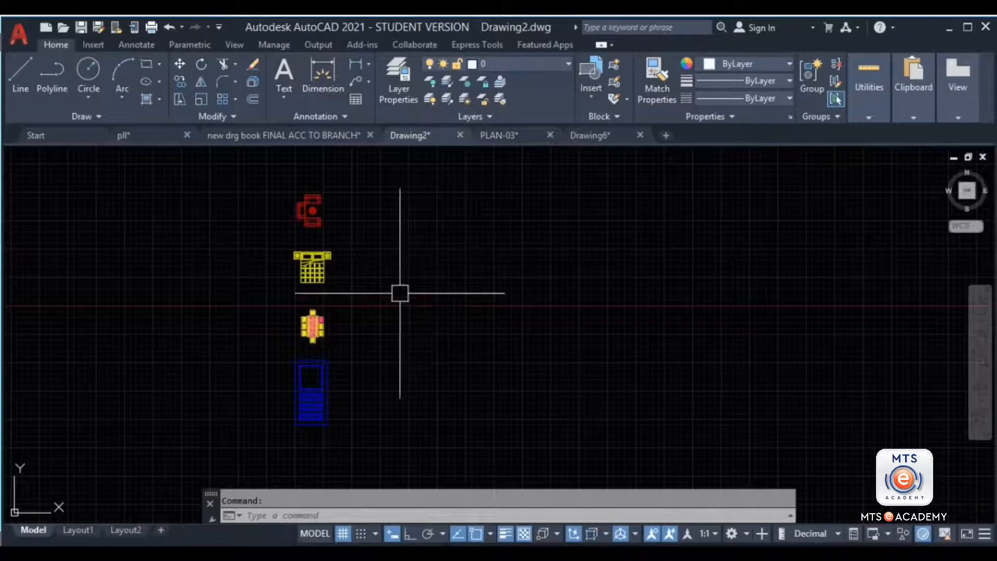
pyautogui.scroll(5, 330, 227)
pyautogui.click(368, 211)
pyautogui.click(338, 257)
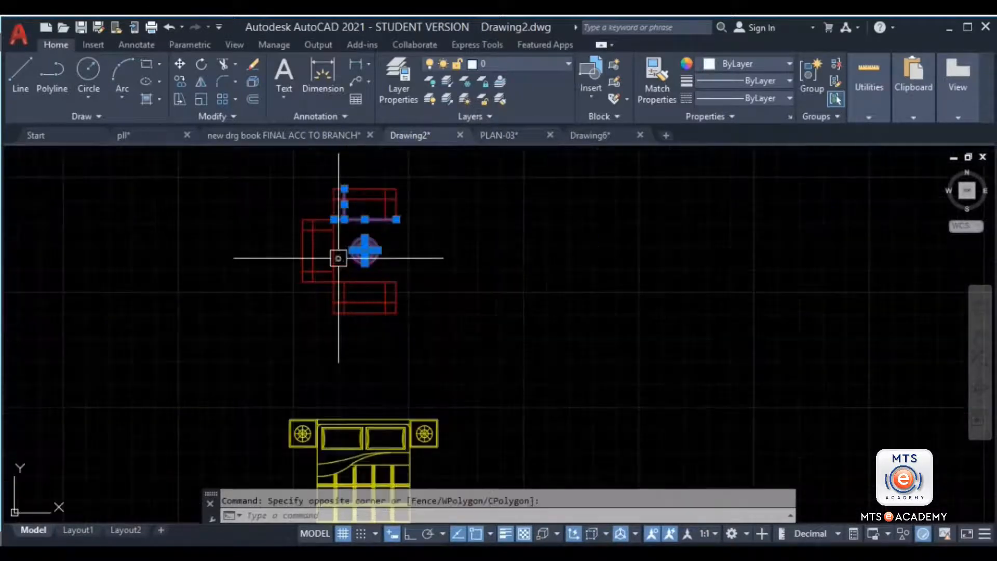
pyautogui.moveTo(415, 267); pyautogui.dragTo(381, 298, button='middle')
pyautogui.press('Escape')
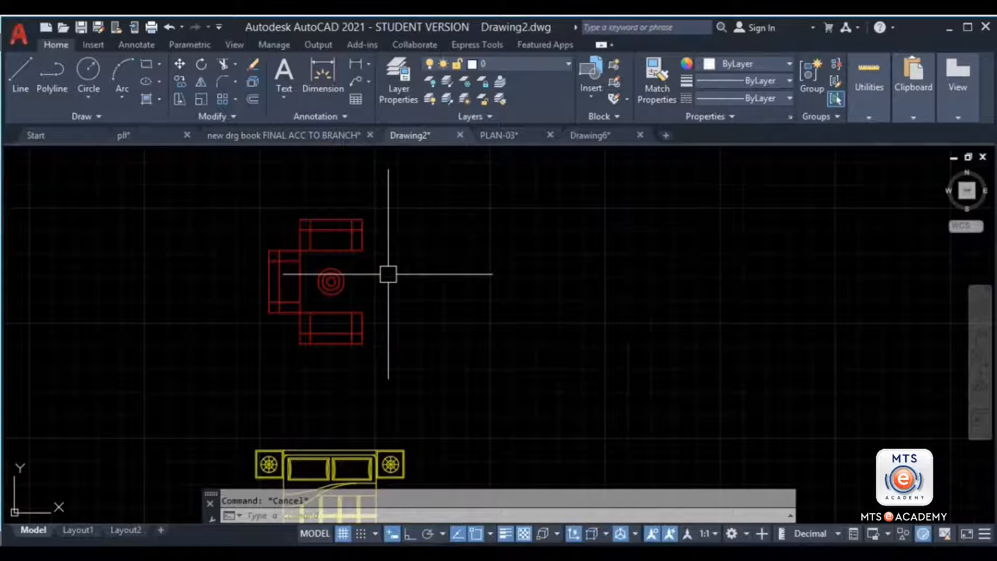
# Select the whole red sofa set with its round table and define it as a block named SOFA
pyautogui.click(426, 201)
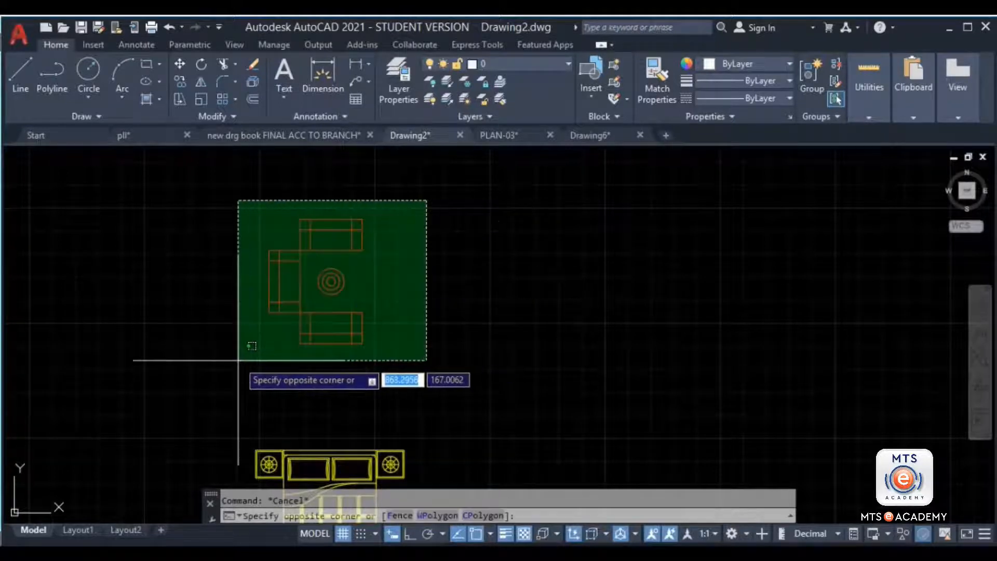
pyautogui.click(238, 358)
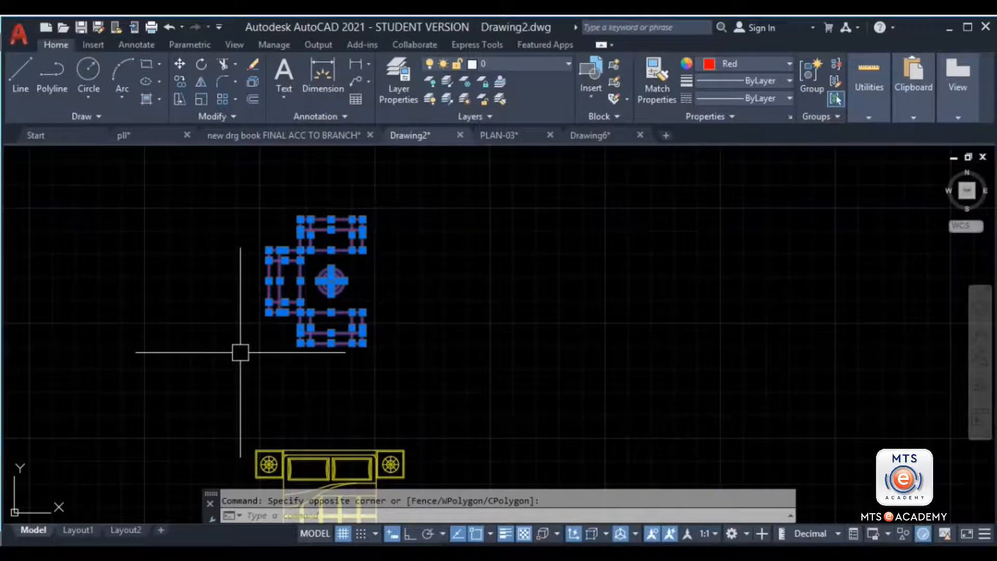
pyautogui.write('B')
pyautogui.press('Return')
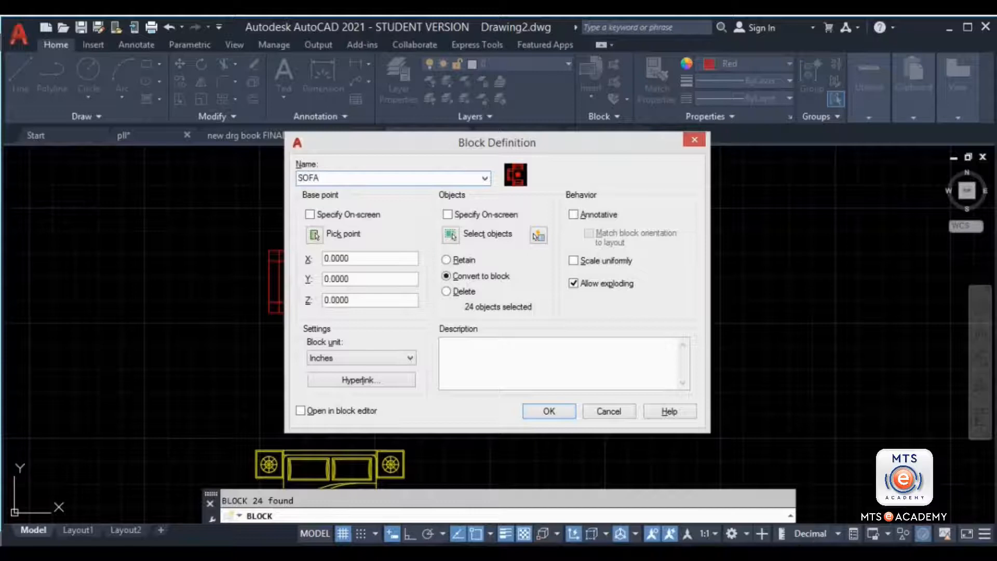
pyautogui.click(549, 411)
# Copy the SOFA block eight times into the empty area beside the original
pyautogui.click(484, 247)
pyautogui.write('CO')
pyautogui.press('Return')
pyautogui.scroll(-4, 200, 335)
pyautogui.click(265, 327)
pyautogui.click(366, 292)
pyautogui.click(445, 288)
pyautogui.click(527, 285)
pyautogui.click(603, 289)
pyautogui.click(678, 290)
pyautogui.click(790, 275)
pyautogui.click(765, 406)
pyautogui.click(552, 371)
pyautogui.press('Escape')
# Check the original sofa set's object type and open its SOFA definition in the Block Editor
pyautogui.scroll(6, 236, 324)
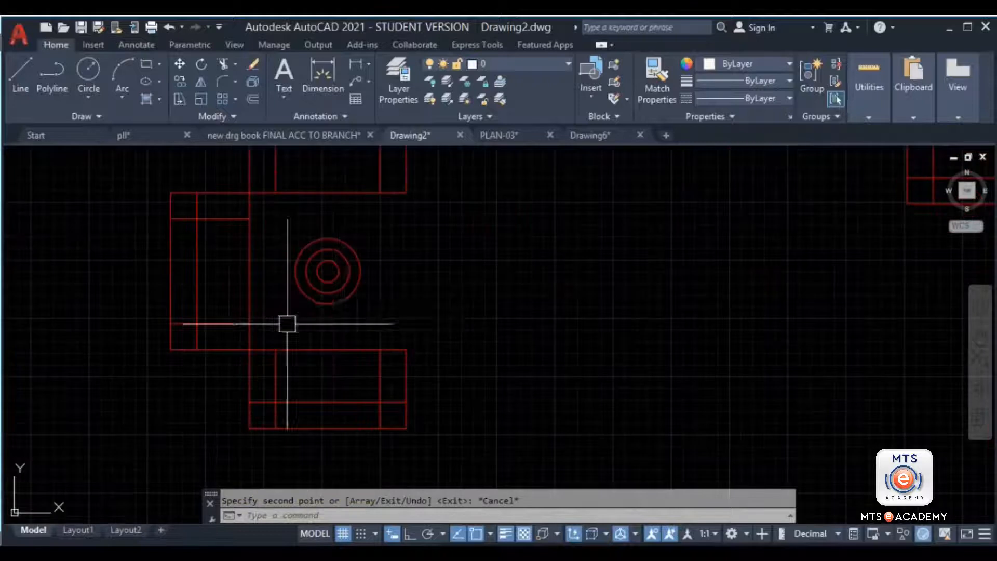
pyautogui.moveTo(318, 300)
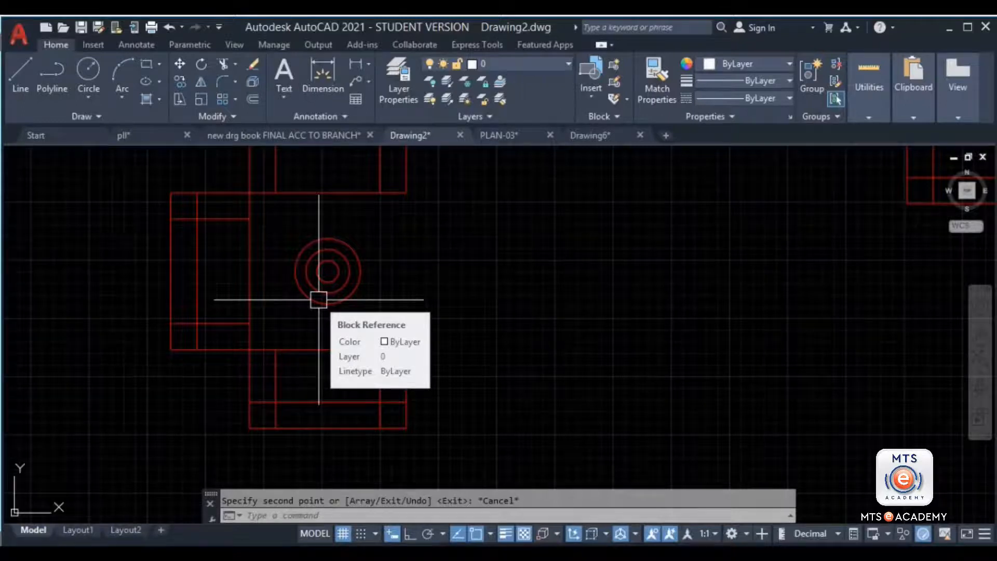
pyautogui.scroll(-6, 318, 299)
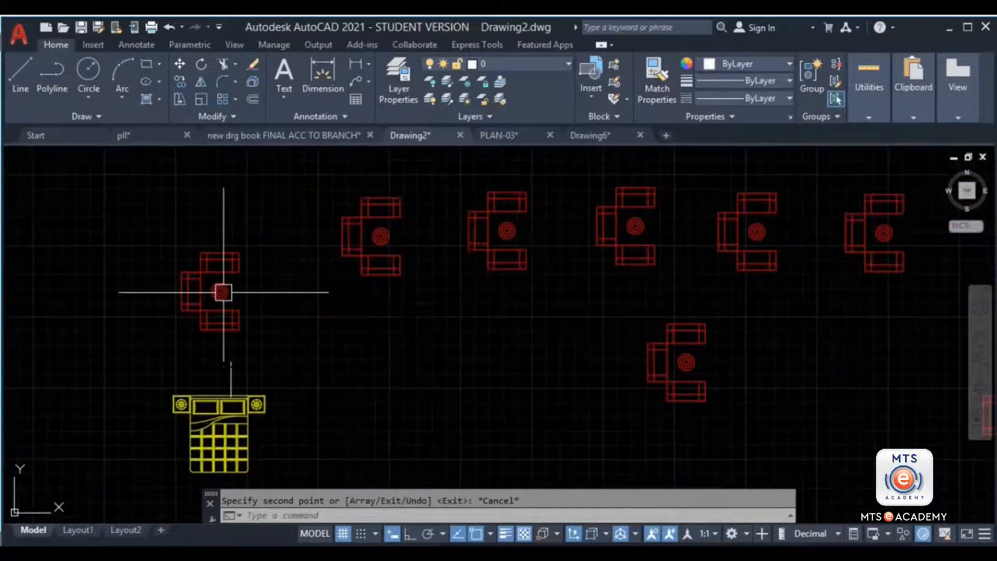
pyautogui.scroll(4, 224, 295)
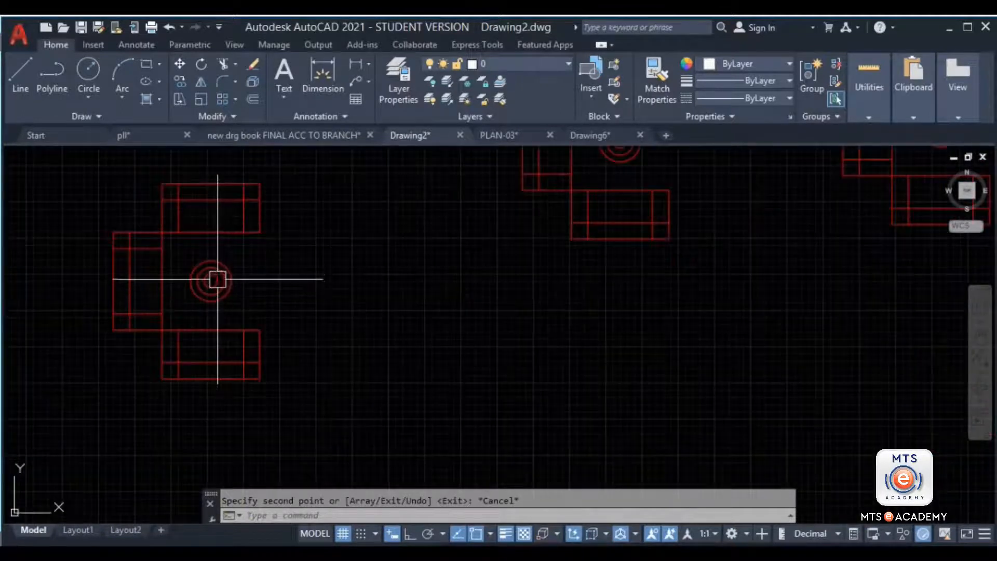
pyautogui.moveTo(220, 275)
pyautogui.scroll(2, 220, 274)
pyautogui.moveTo(237, 285); pyautogui.dragTo(357, 300, button='middle')
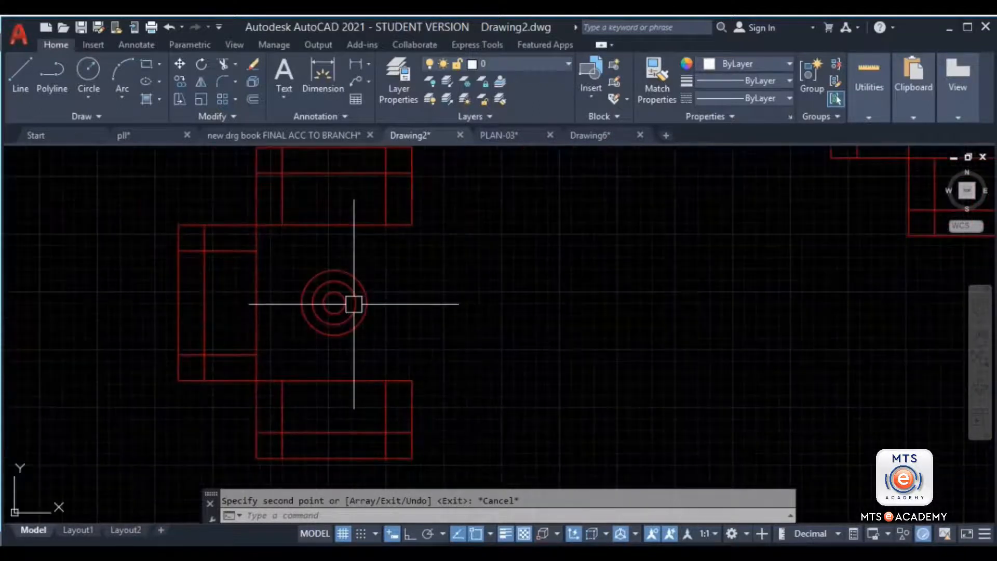
pyautogui.click(359, 293)
pyautogui.doubleClick(359, 293)
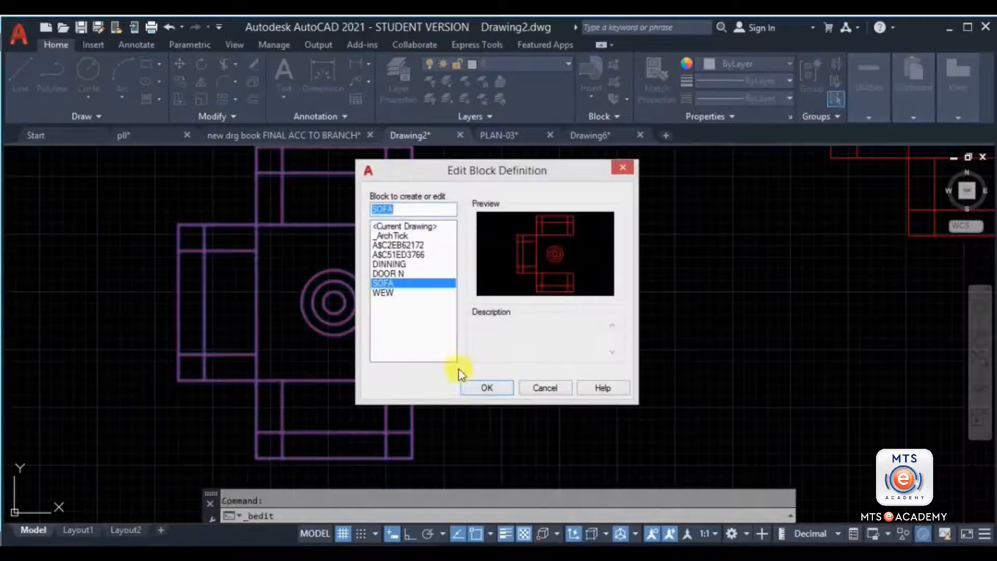
pyautogui.click(488, 388)
# Erase the three concentric circles of the round table from the SOFA block
pyautogui.click(586, 322)
pyautogui.click(494, 353)
pyautogui.press('Delete')
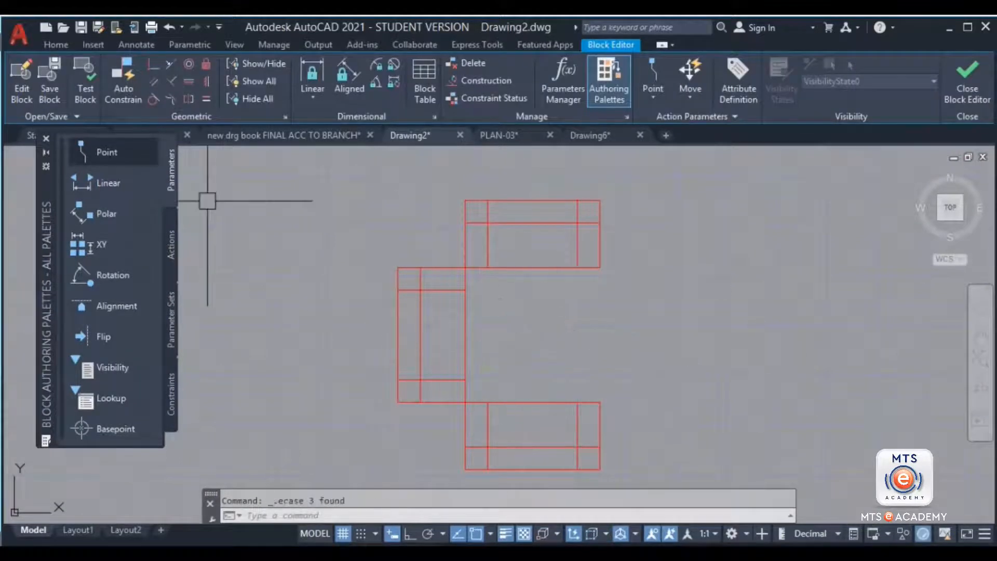
# Draw an upright rectangular table in the space between the three sofas
pyautogui.click(55, 46)
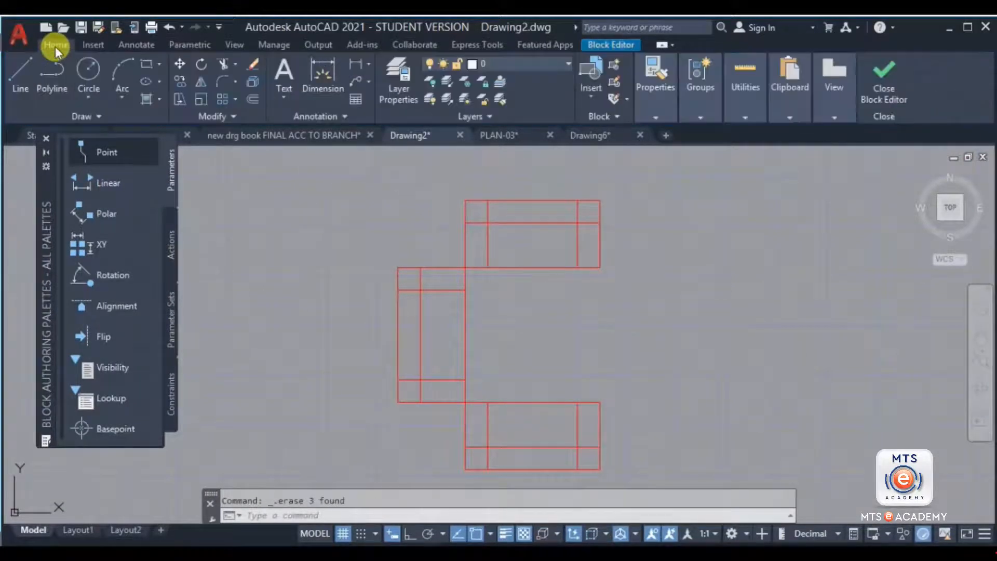
pyautogui.click(148, 71)
pyautogui.click(507, 292)
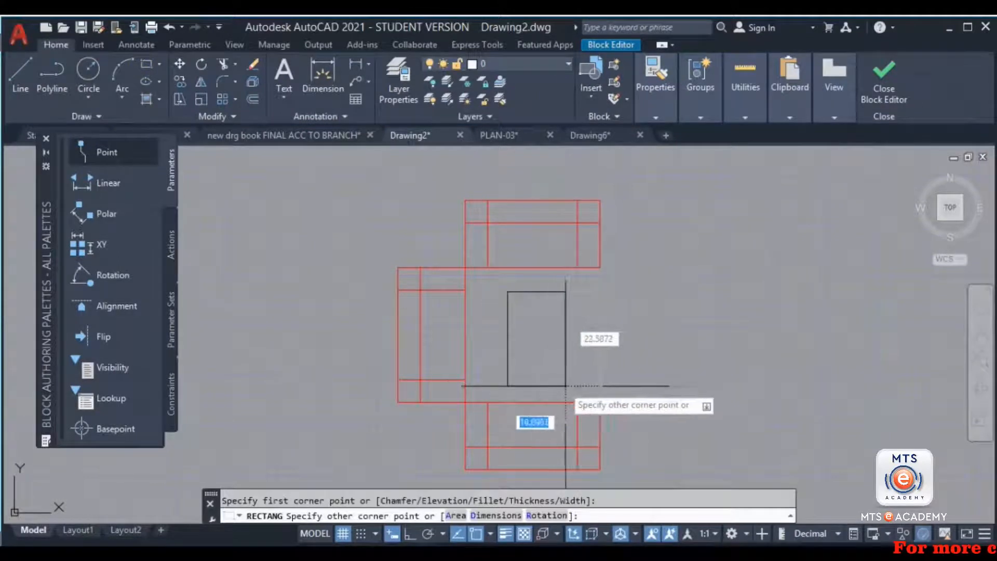
pyautogui.click(555, 381)
pyautogui.scroll(3, 527, 348)
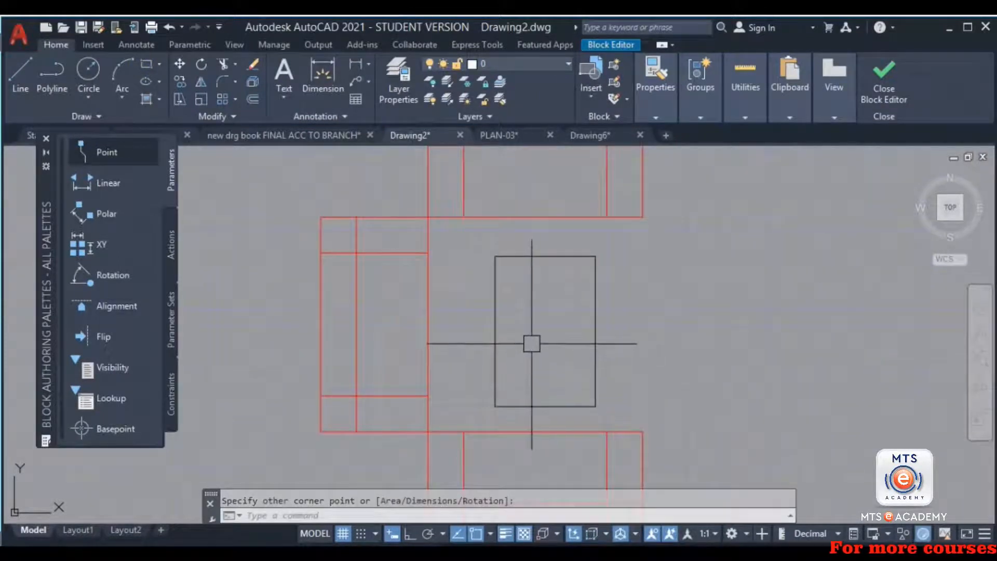
# Draw a small circle inside the lower-left corner of the rectangular table
pyautogui.scroll(4, 526, 380)
pyautogui.write('c')
pyautogui.press('Return')
pyautogui.click(471, 424)
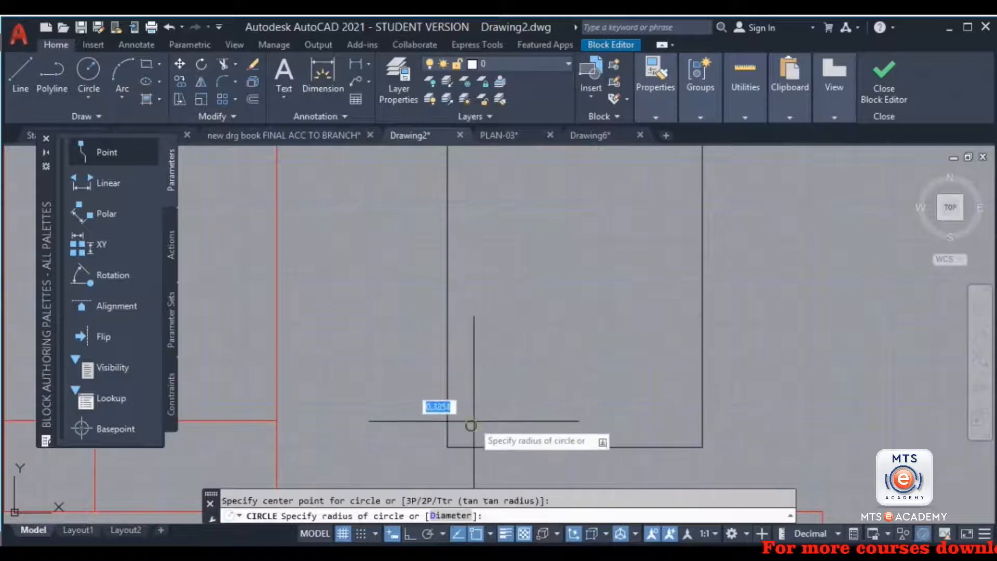
pyautogui.click(472, 420)
# Copy the small circle to the table's other three corners, and close the Block Editor, saving the changes to SOFA
pyautogui.click(494, 413)
pyautogui.click(470, 426)
pyautogui.write('co')
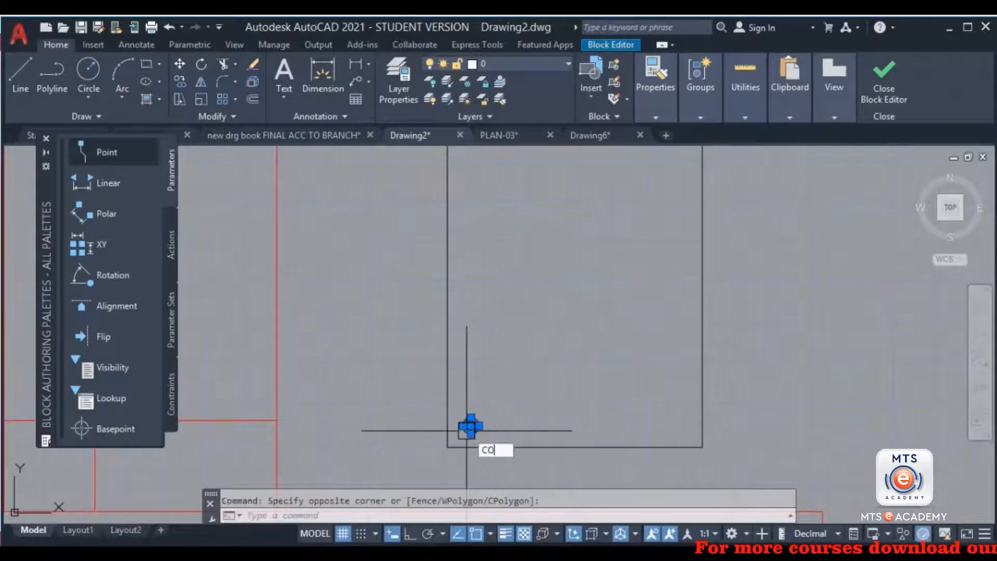
pyautogui.press('Return')
pyautogui.click(471, 425)
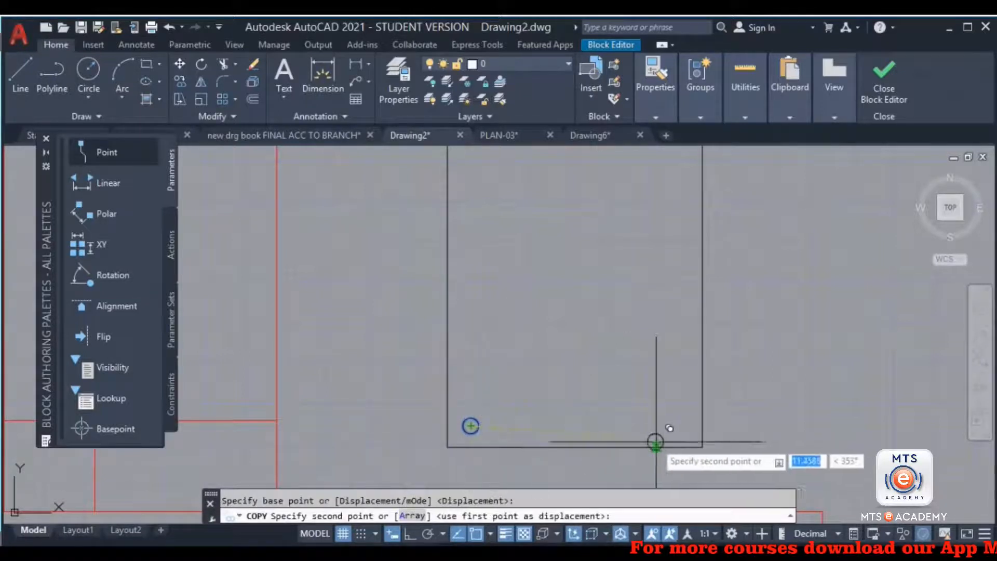
pyautogui.click(679, 426)
pyautogui.scroll(-2, 683, 285)
pyautogui.moveTo(684, 286); pyautogui.dragTo(669, 393, button='middle')
pyautogui.scroll(2, 670, 263)
pyautogui.press('Escape')
pyautogui.click(882, 91)
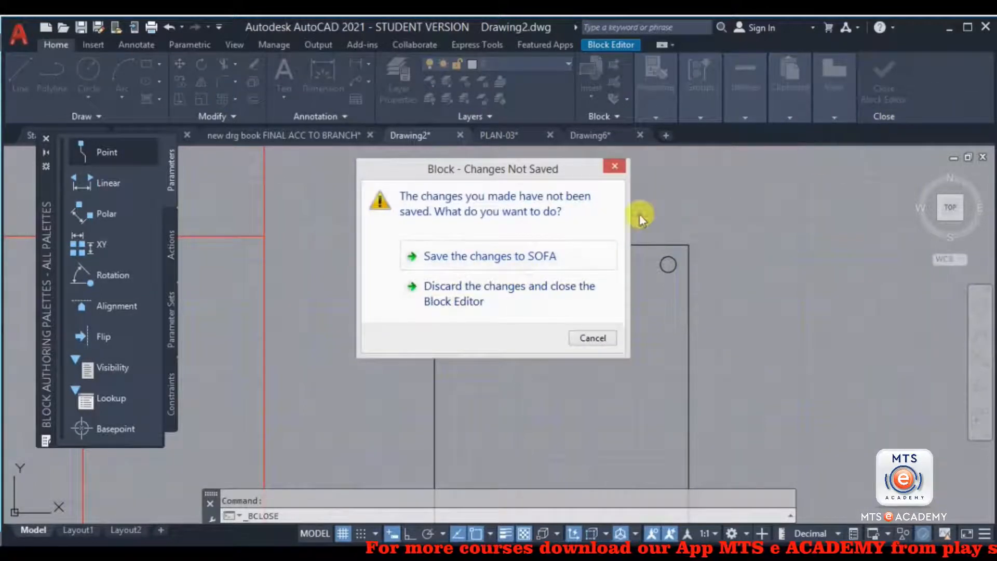
pyautogui.click(462, 254)
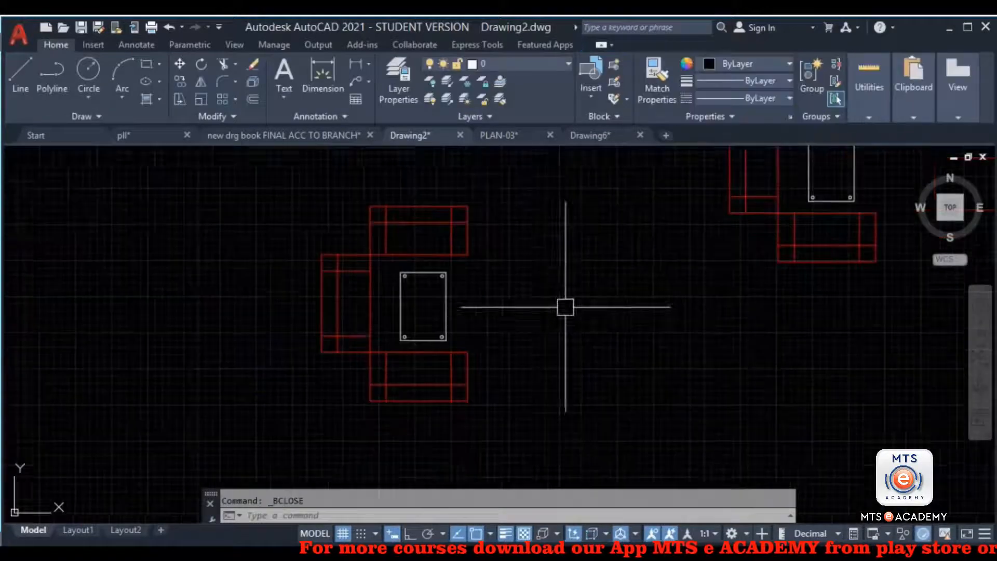
# Examine the edited sofa set and its copies, along with the bed, dining table and door in the drawing
pyautogui.moveTo(565, 308); pyautogui.dragTo(343, 279, button='middle')
pyautogui.scroll(-4, 469, 332)
pyautogui.scroll(-4, 862, 291)
pyautogui.moveTo(875, 317); pyautogui.dragTo(593, 188, button='middle')
pyautogui.moveTo(318, 225); pyautogui.dragTo(329, 285, button='middle')
pyautogui.scroll(6, 392, 290)
pyautogui.moveTo(392, 289); pyautogui.dragTo(383, 223, button='middle')
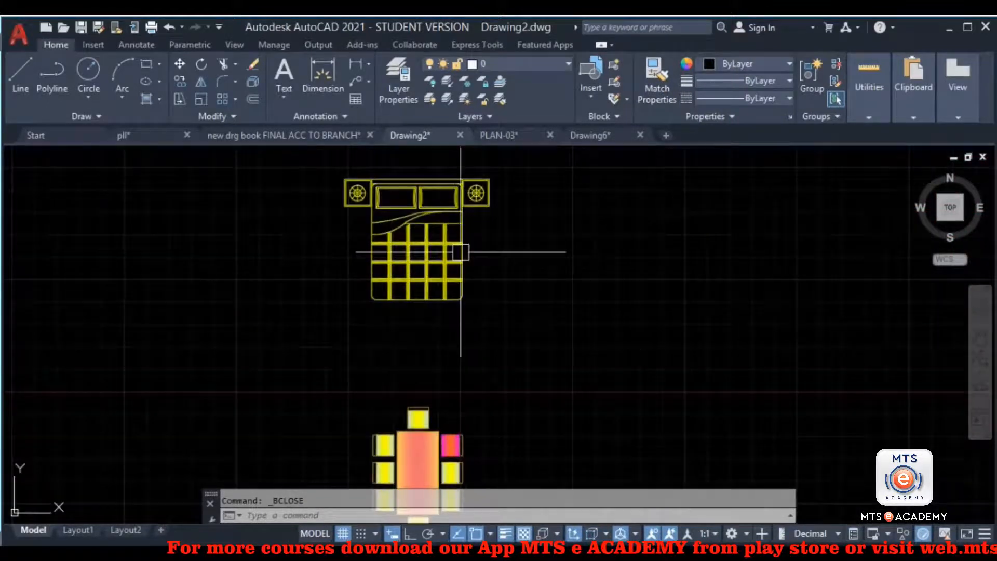
pyautogui.scroll(-4, 461, 253)
pyautogui.moveTo(396, 428); pyautogui.dragTo(348, 310, button='middle')
pyautogui.moveTo(385, 405); pyautogui.dragTo(368, 327, button='middle')
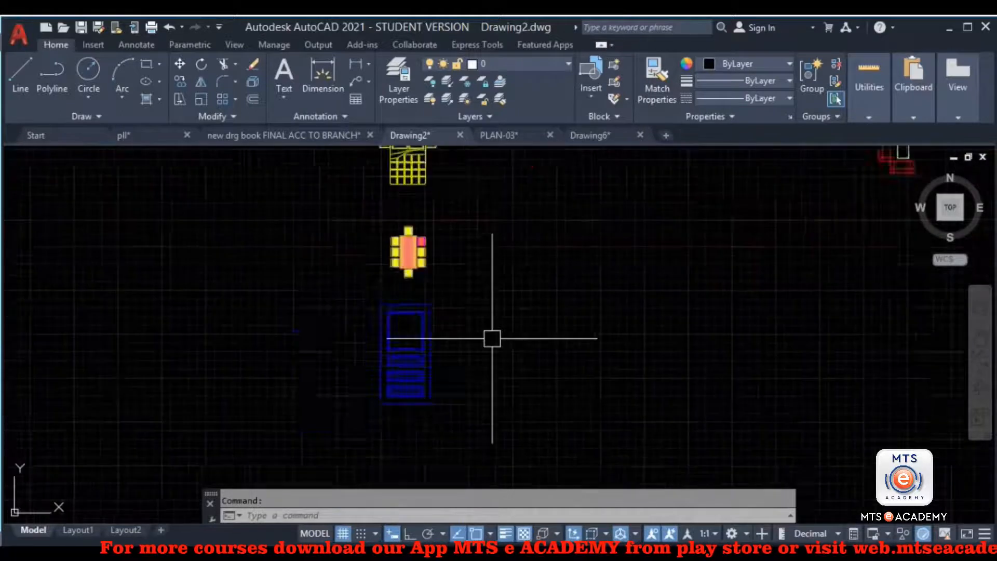
pyautogui.scroll(-3, 492, 339)
pyautogui.moveTo(493, 339); pyautogui.dragTo(362, 350, button='middle')
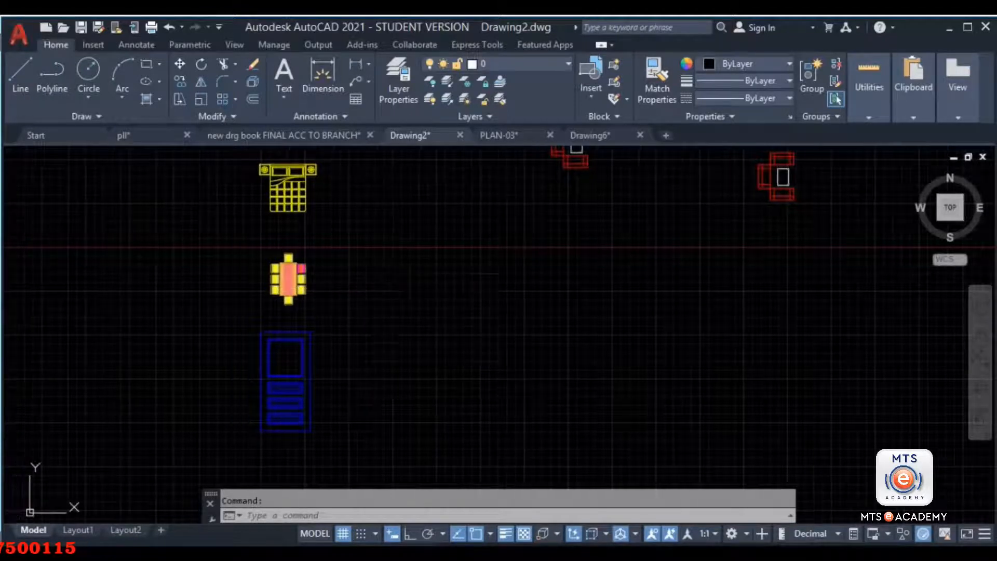
pyautogui.scroll(-2, 456, 232)
pyautogui.moveTo(457, 232); pyautogui.dragTo(459, 307, button='middle')
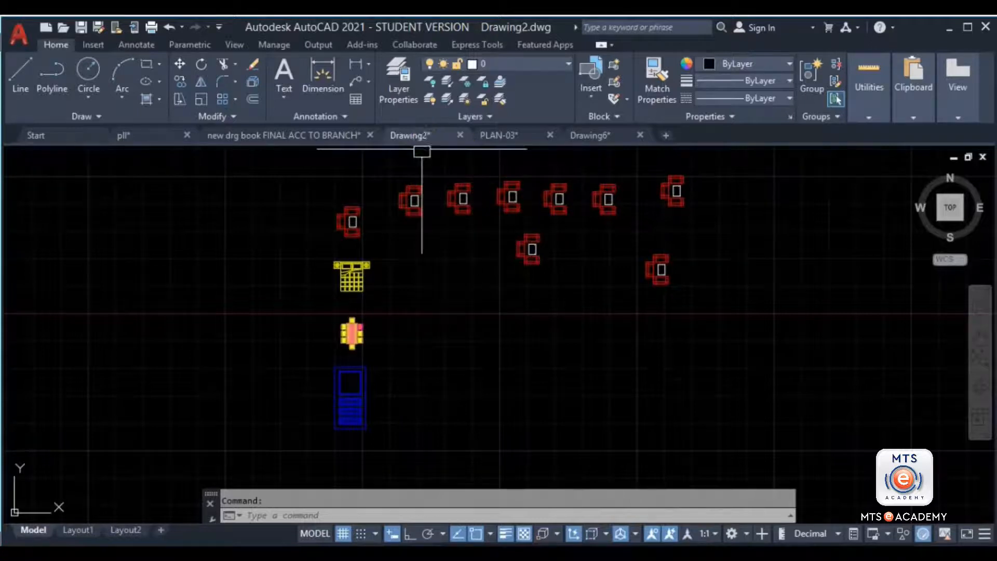
# Switch to Drawing6 and erase all the block references in it
pyautogui.click(589, 139)
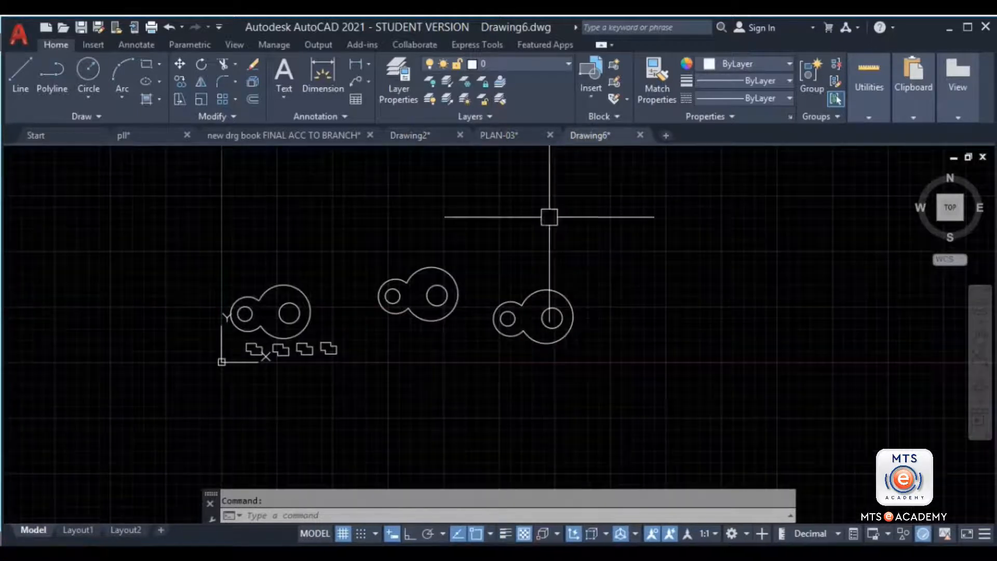
pyautogui.scroll(2, 408, 305)
pyautogui.click(751, 216)
pyautogui.click(112, 375)
pyautogui.press('Delete')
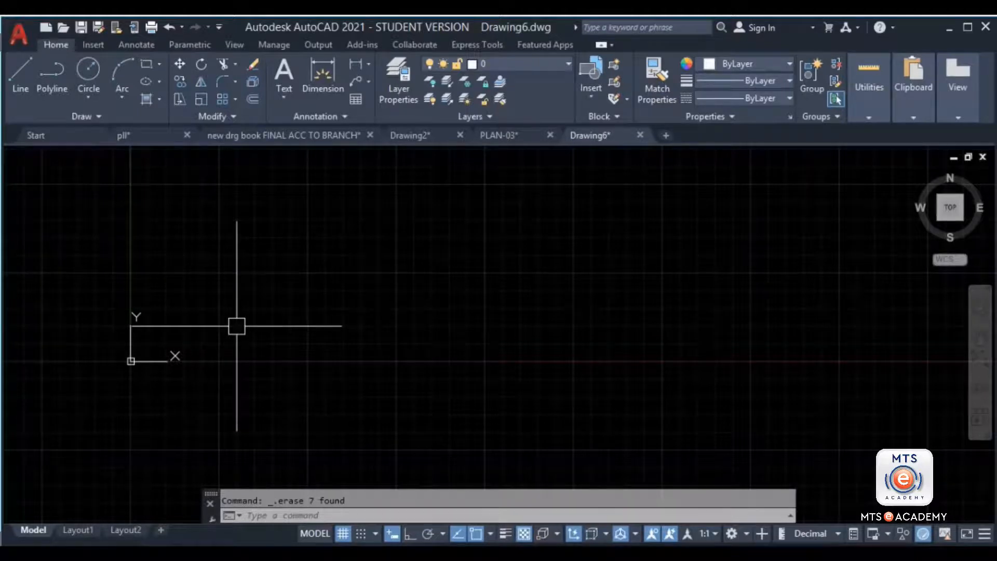
# Insert the blocks B1 and B2 side by side in the empty drawing
pyautogui.click(593, 98)
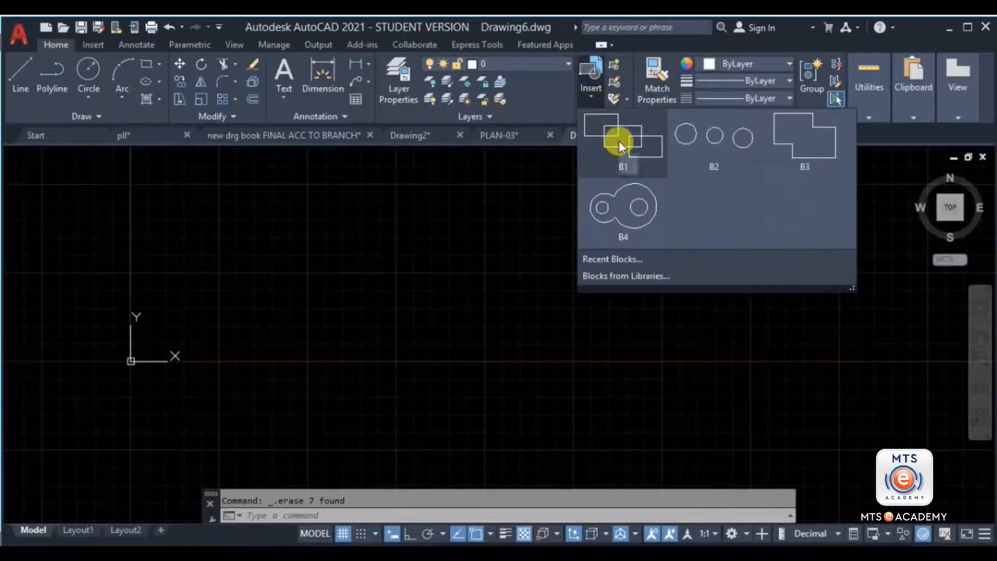
pyautogui.click(619, 141)
pyautogui.click(593, 99)
pyautogui.click(687, 146)
pyautogui.press('Escape')
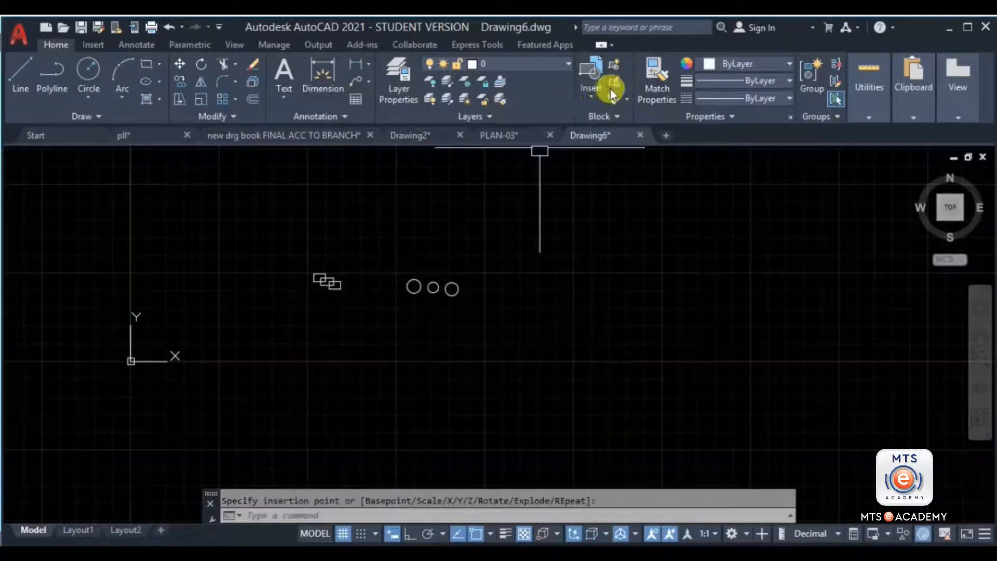
# Insert block B3 beside the three circles and block B4 above it
pyautogui.click(592, 97)
pyautogui.click(788, 152)
pyautogui.click(472, 336)
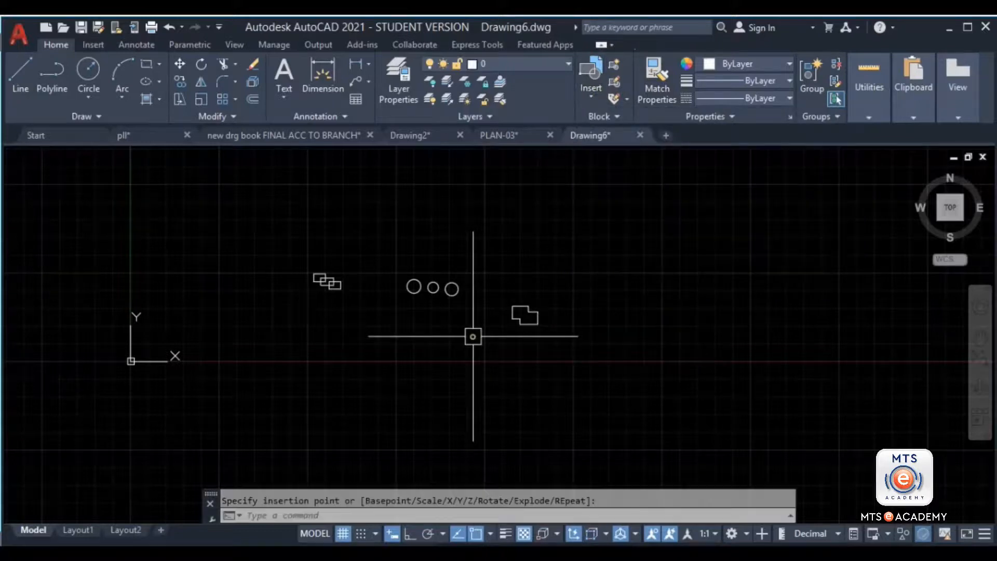
pyautogui.click(597, 96)
pyautogui.click(627, 213)
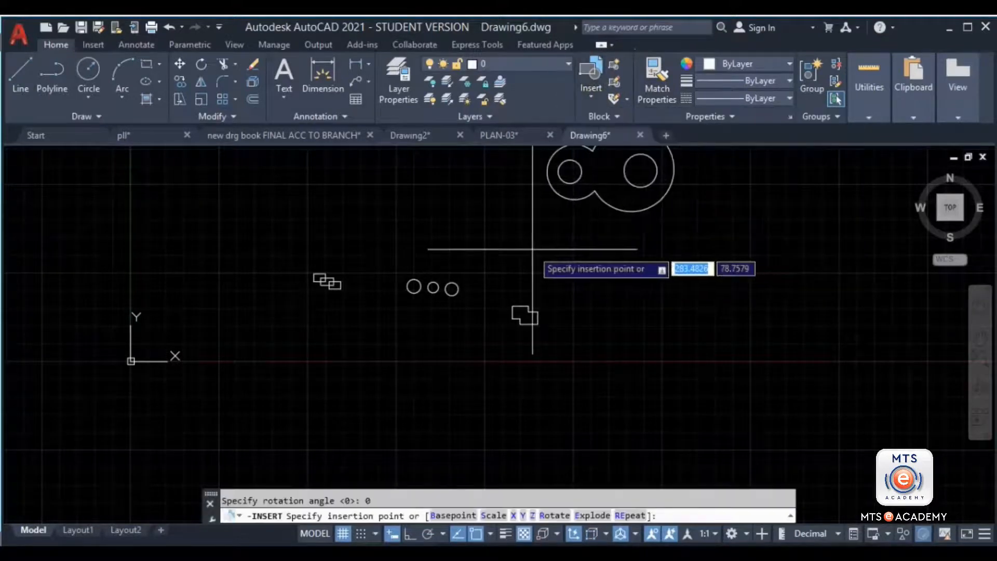
pyautogui.moveTo(648, 238); pyautogui.dragTo(558, 301, button='middle')
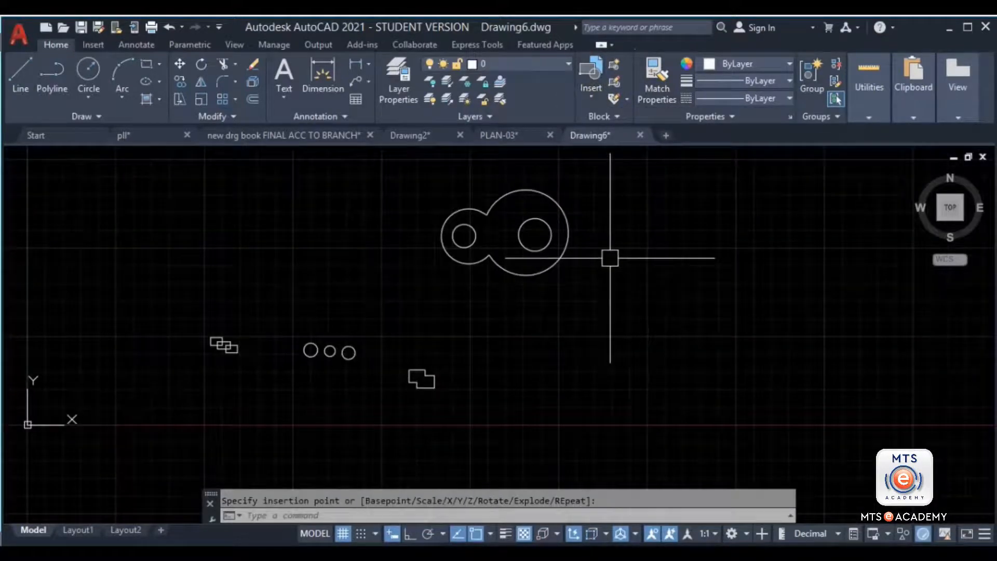
pyautogui.press('Escape')
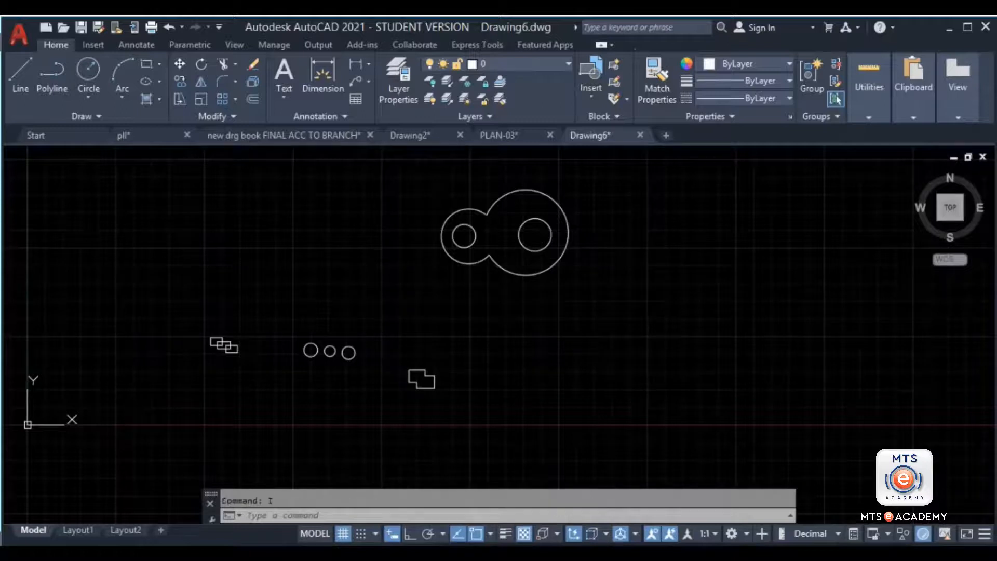
# Start the Insert command and examine the recent blocks and insertion options it offers
pyautogui.write('i')
pyautogui.press('Return')
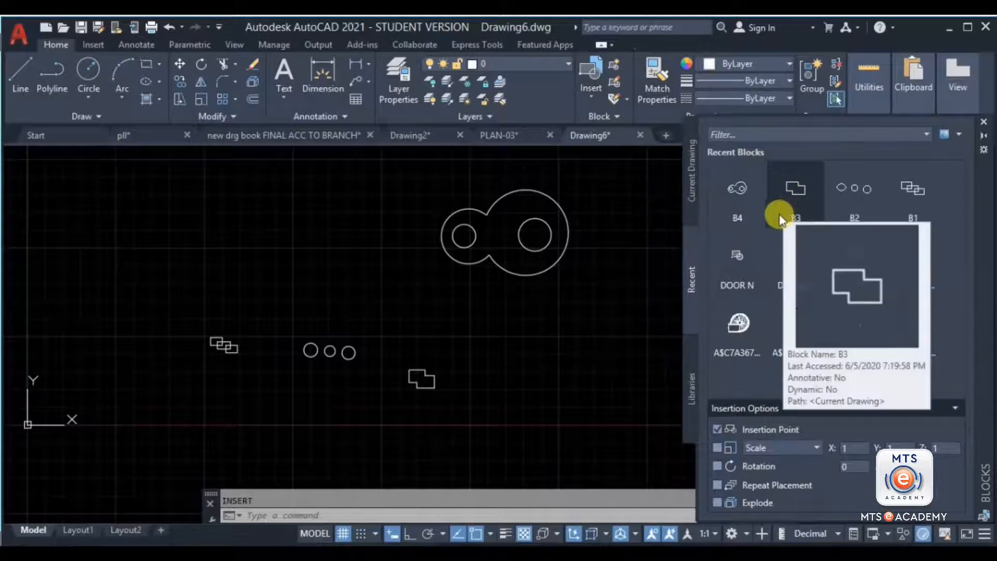
pyautogui.moveTo(446, 251); pyautogui.dragTo(361, 296, button='middle')
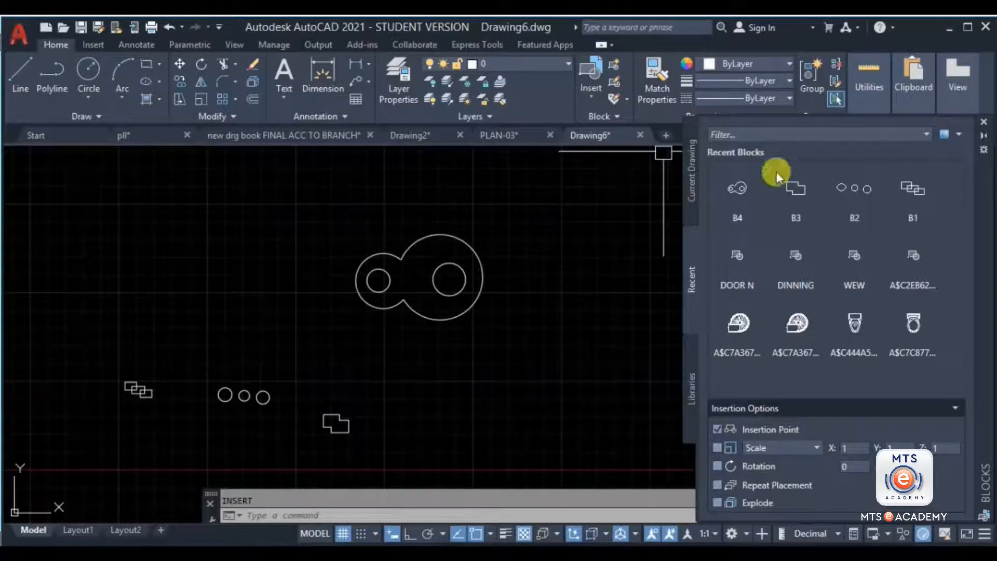
# Insert another B3 to the right of the B4 reference and another B1 to its left
pyautogui.moveTo(746, 198)
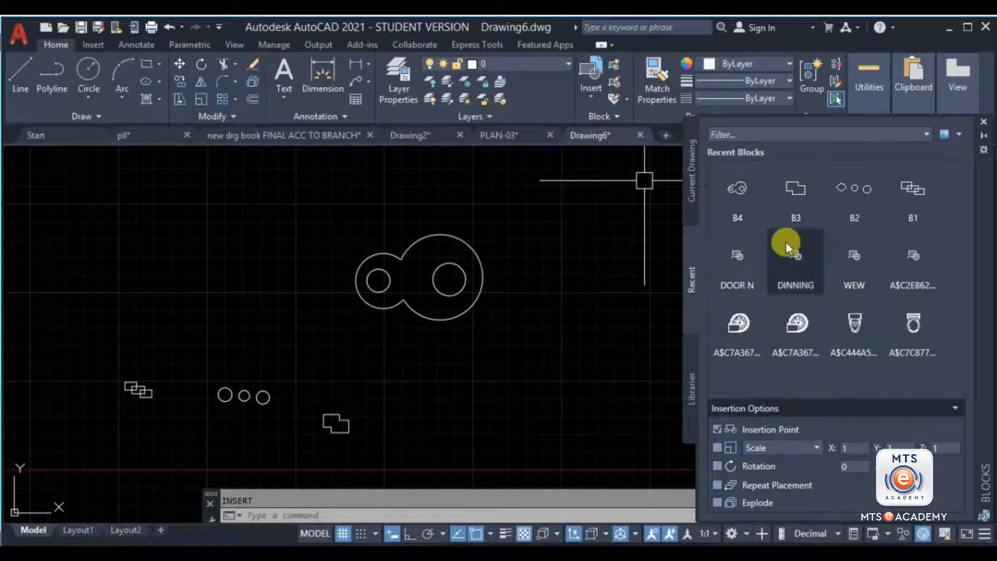
pyautogui.click(798, 199)
pyautogui.click(530, 329)
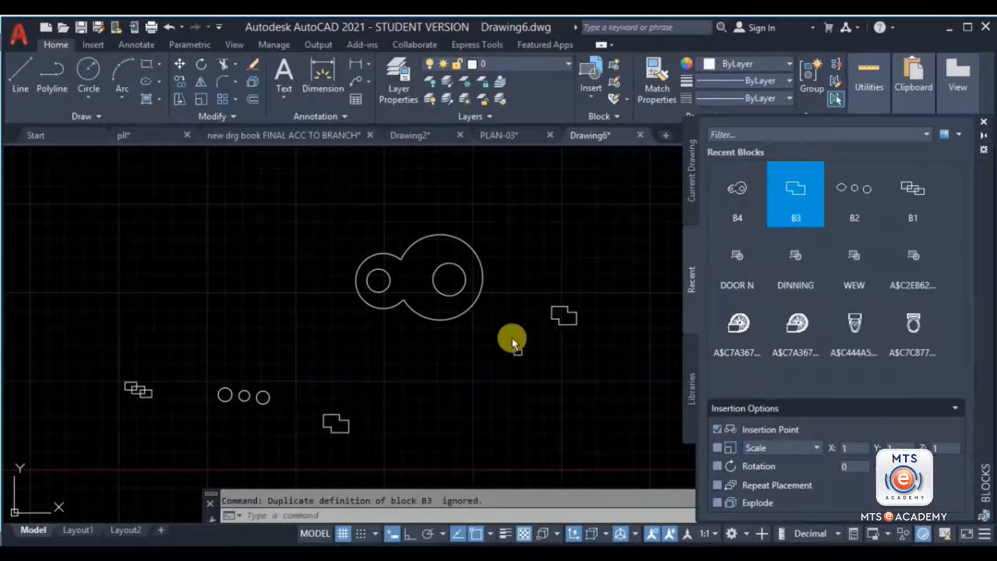
pyautogui.click(893, 203)
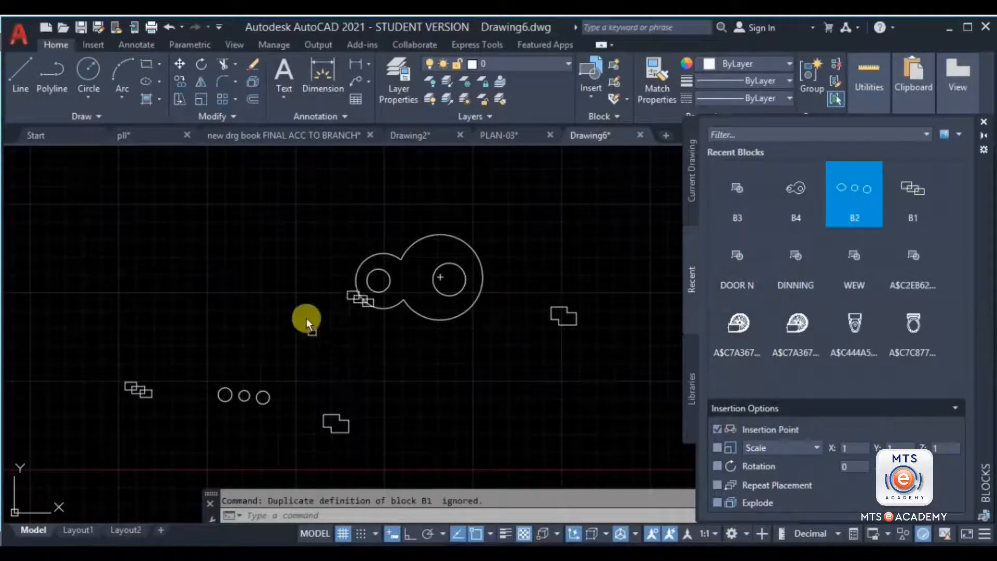
pyautogui.click(272, 309)
# Insert one more B3 just below the new B1 reference and close the Blocks palette
pyautogui.scroll(5, 271, 298)
pyautogui.moveTo(277, 298); pyautogui.dragTo(327, 281, button='middle')
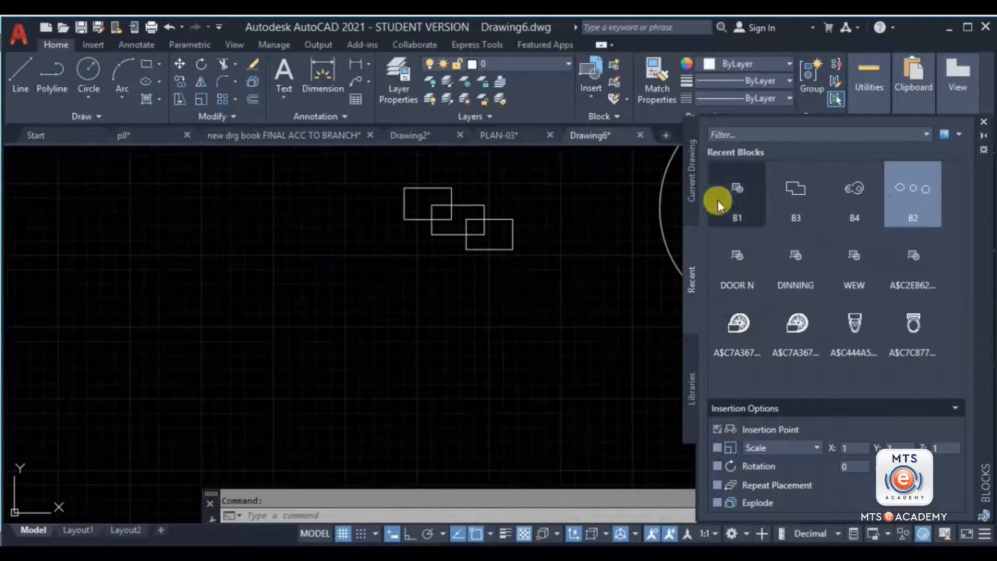
pyautogui.click(790, 196)
pyautogui.click(313, 340)
pyautogui.click(196, 418)
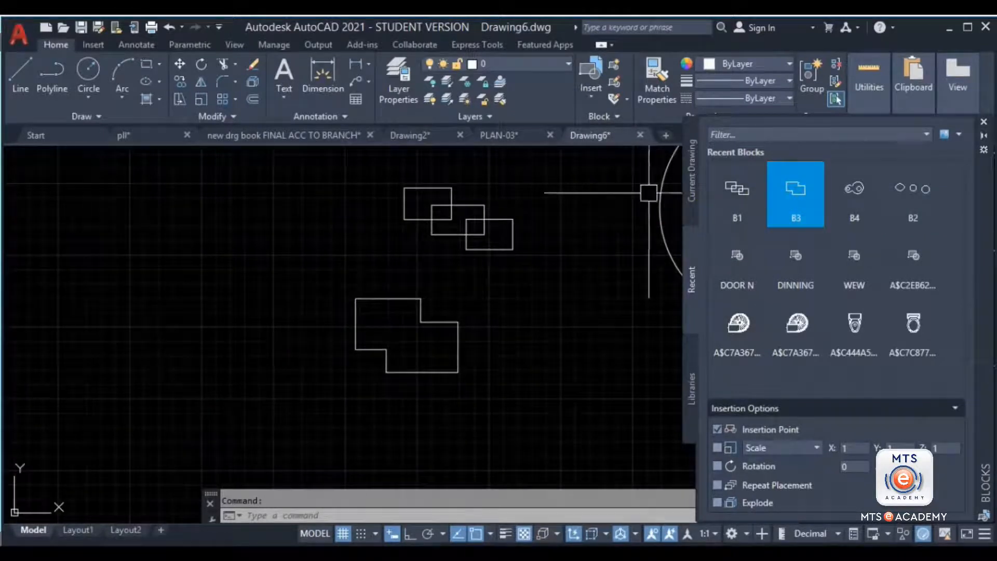
pyautogui.click(983, 122)
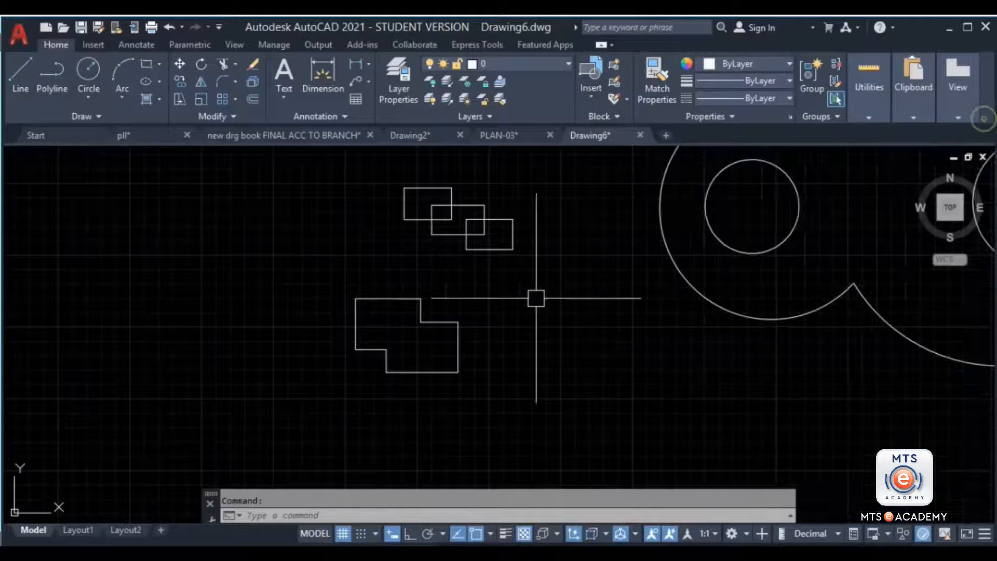
pyautogui.scroll(-4, 535, 296)
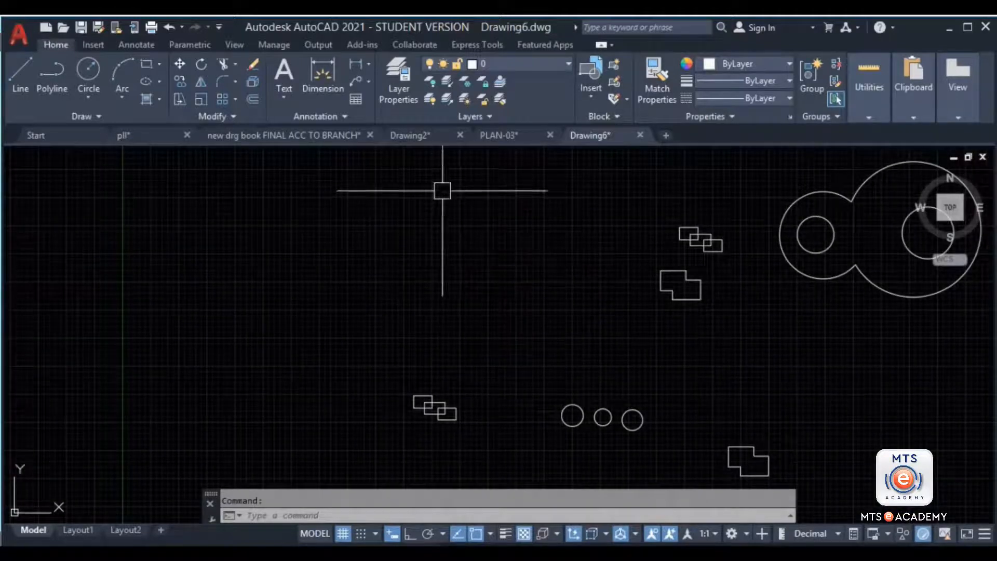
# View the furniture blocks in Drawing2 and switch to the toilet area of the PLAN-03 floor plan
pyautogui.click(416, 217)
pyautogui.scroll(5, 383, 252)
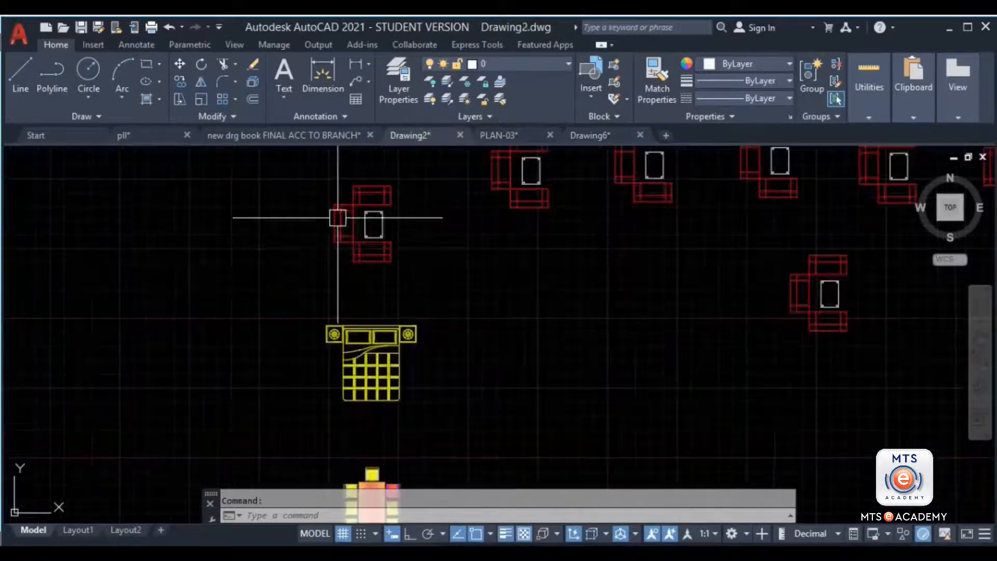
pyautogui.scroll(-4, 433, 265)
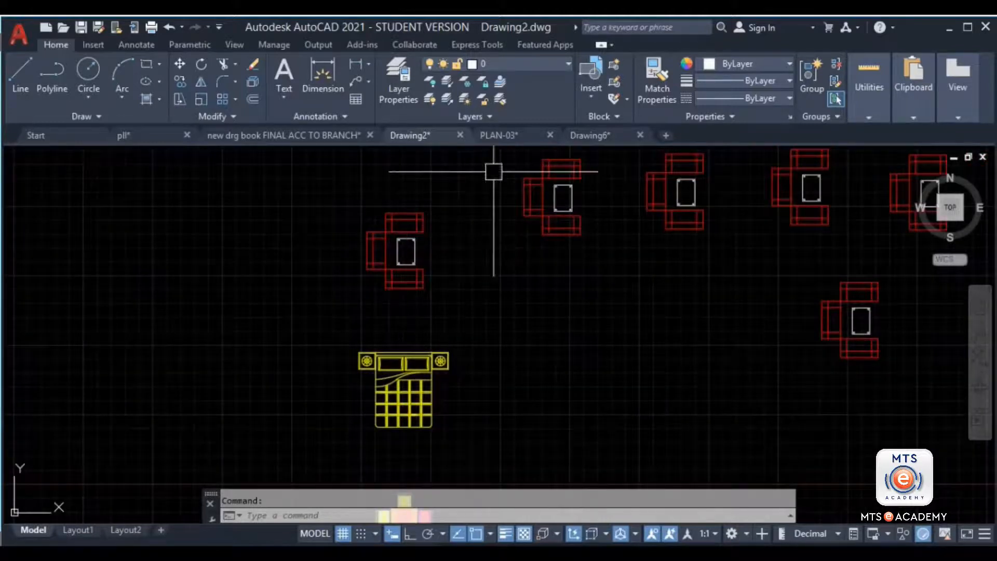
pyautogui.click(519, 134)
pyautogui.scroll(5, 342, 226)
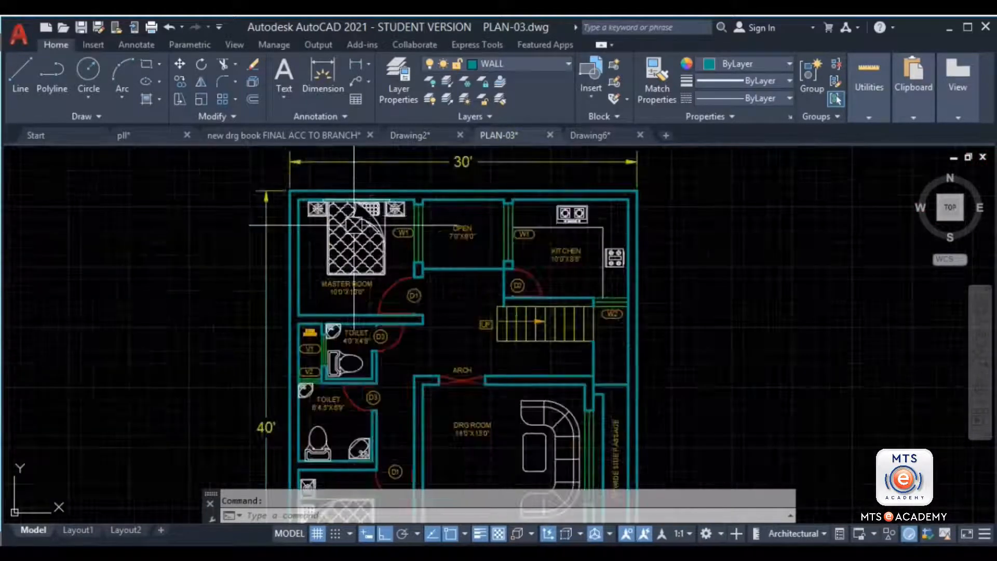
pyautogui.scroll(6, 363, 323)
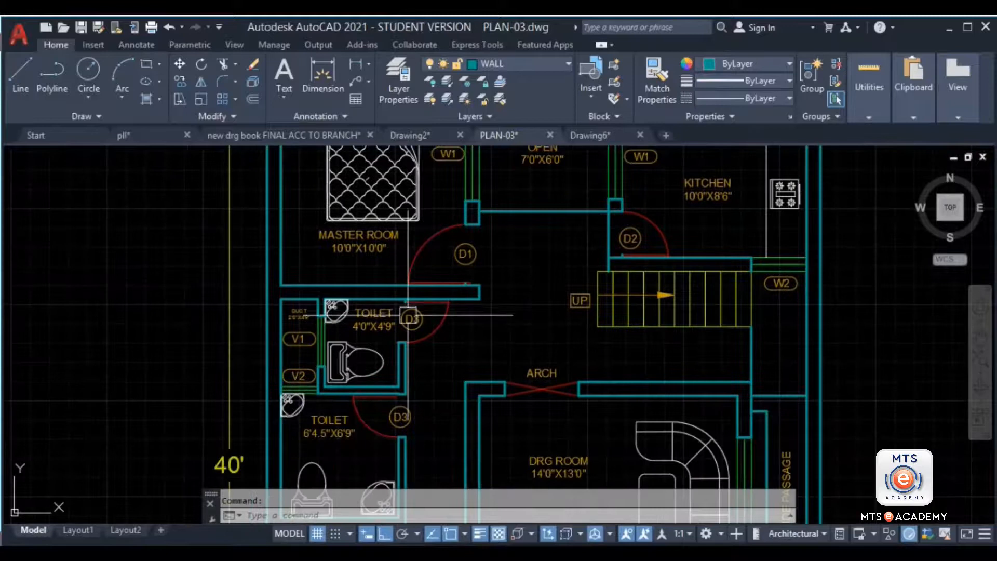
# Move the WC block out of the 4'0"X4'9" toilet to the empty area left of the plan
pyautogui.click(445, 251)
pyautogui.moveTo(410, 279); pyautogui.dragTo(504, 280, button='middle')
pyautogui.write('m')
pyautogui.press('space')
pyautogui.click(480, 276)
pyautogui.moveTo(193, 343); pyautogui.dragTo(519, 307, button='middle')
pyautogui.click(114, 308)
pyautogui.moveTo(742, 286); pyautogui.dragTo(669, 358, button='middle')
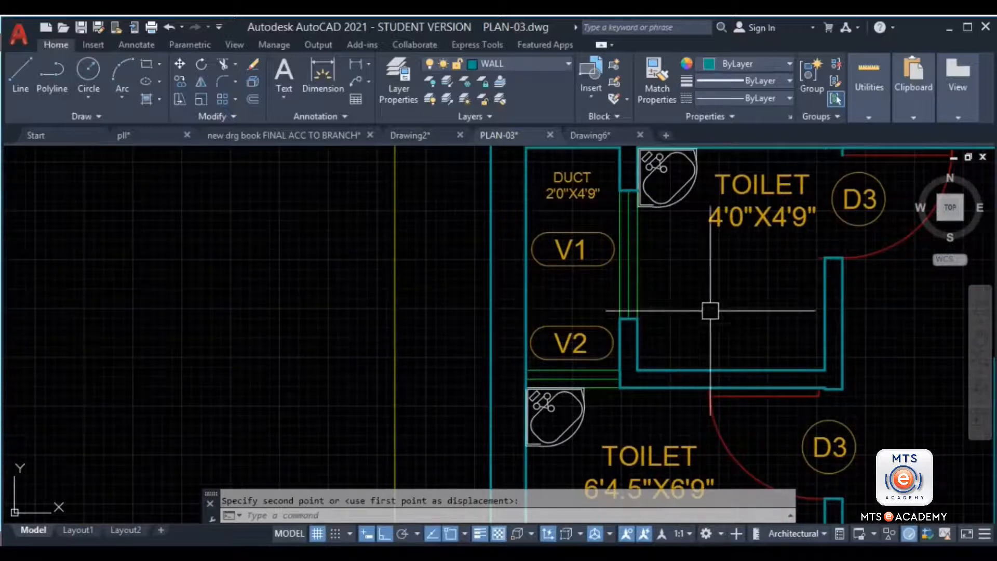
# Explode the WC block in the empty area beside the plan
pyautogui.scroll(-2, 263, 326)
pyautogui.moveTo(264, 326); pyautogui.dragTo(834, 363, button='middle')
pyautogui.scroll(4, 551, 338)
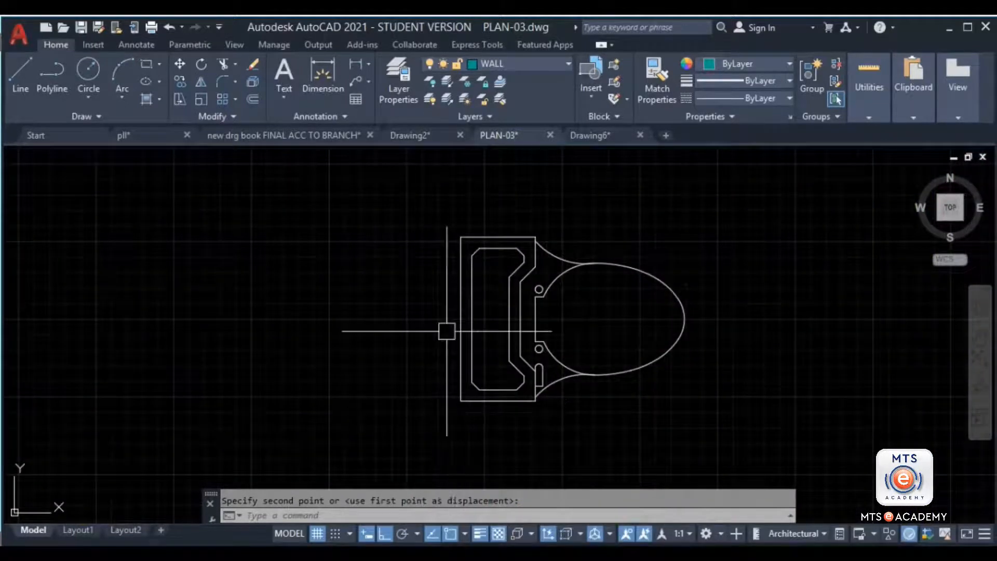
pyautogui.click(800, 196)
pyautogui.click(404, 441)
pyautogui.scroll(-3, 644, 372)
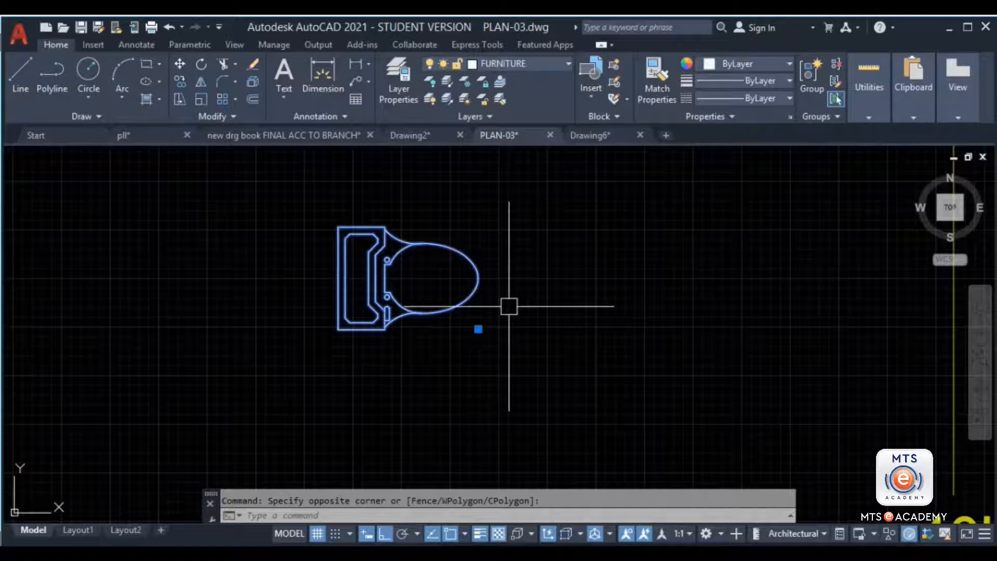
pyautogui.click(250, 83)
# Select several curves of the exploded WC to check that they are separate objects, and clear the selection
pyautogui.click(457, 261)
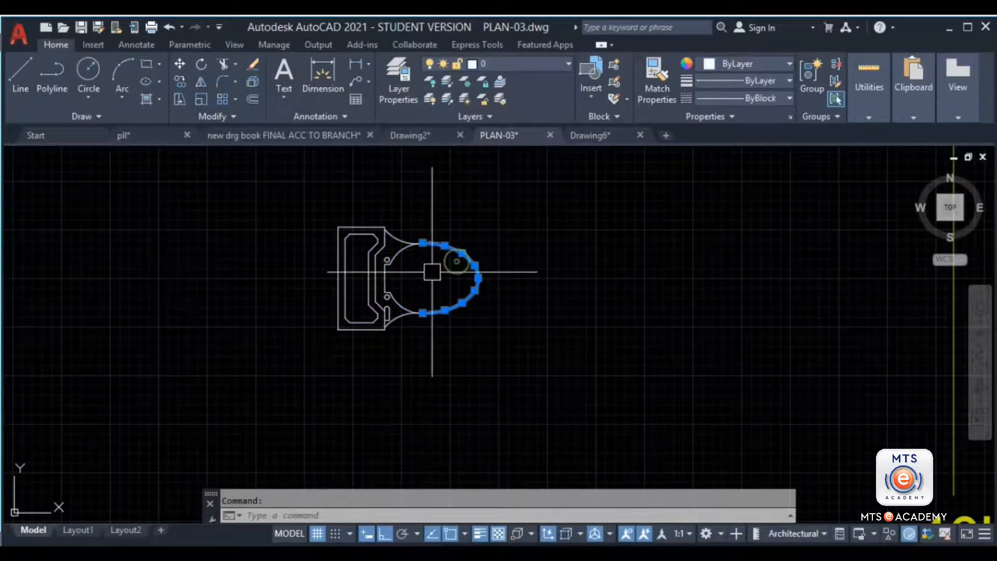
pyautogui.scroll(4, 396, 263)
pyautogui.click(405, 239)
pyautogui.click(386, 204)
pyautogui.click(337, 207)
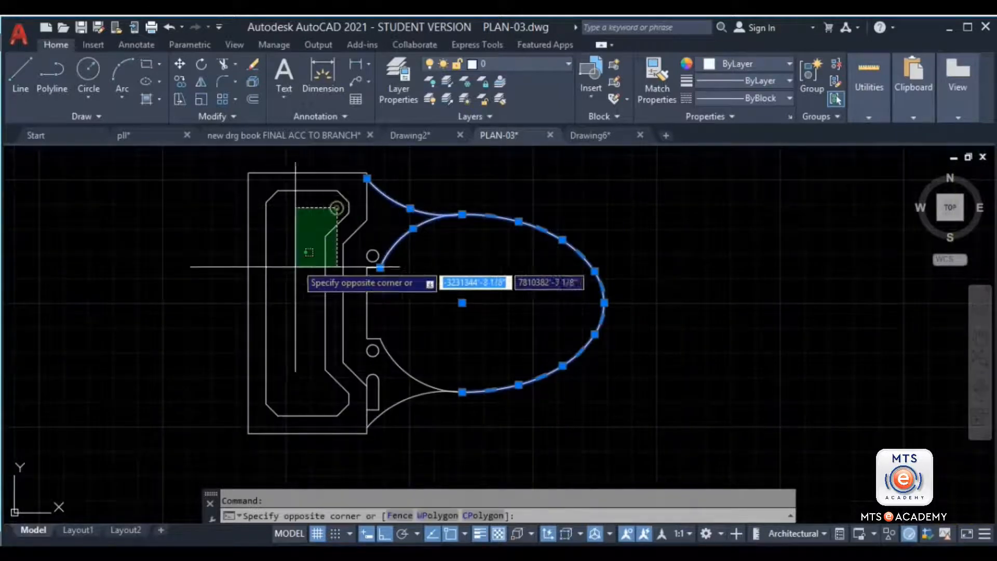
pyautogui.click(214, 285)
pyautogui.press('Escape')
# Copy the exploded WC to a spot directly left of the original
pyautogui.scroll(-3, 591, 211)
pyautogui.click(591, 210)
pyautogui.click(205, 405)
pyautogui.write('co')
pyautogui.press('Return')
pyautogui.click(443, 321)
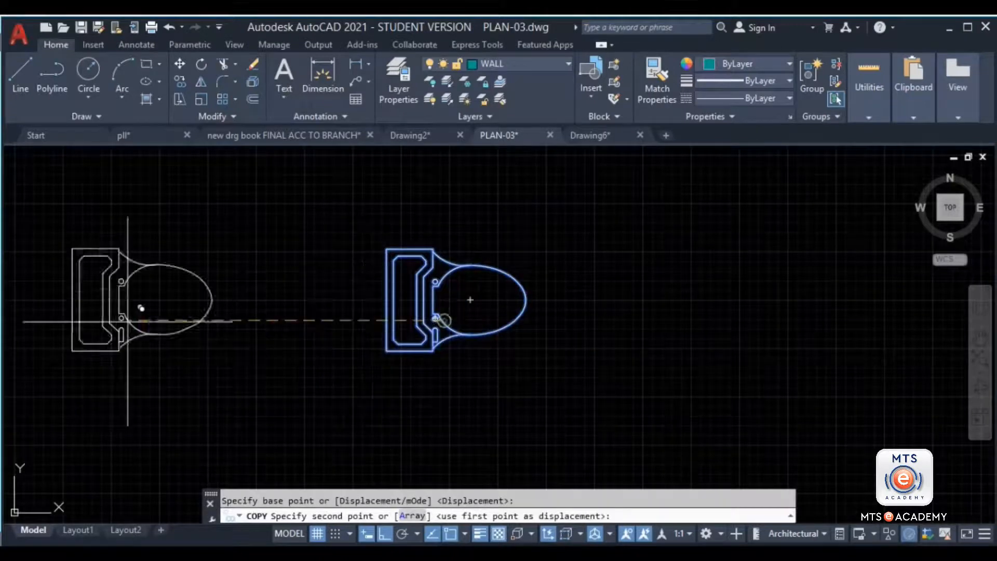
pyautogui.click(105, 320)
pyautogui.press('Return')
pyautogui.click(417, 294)
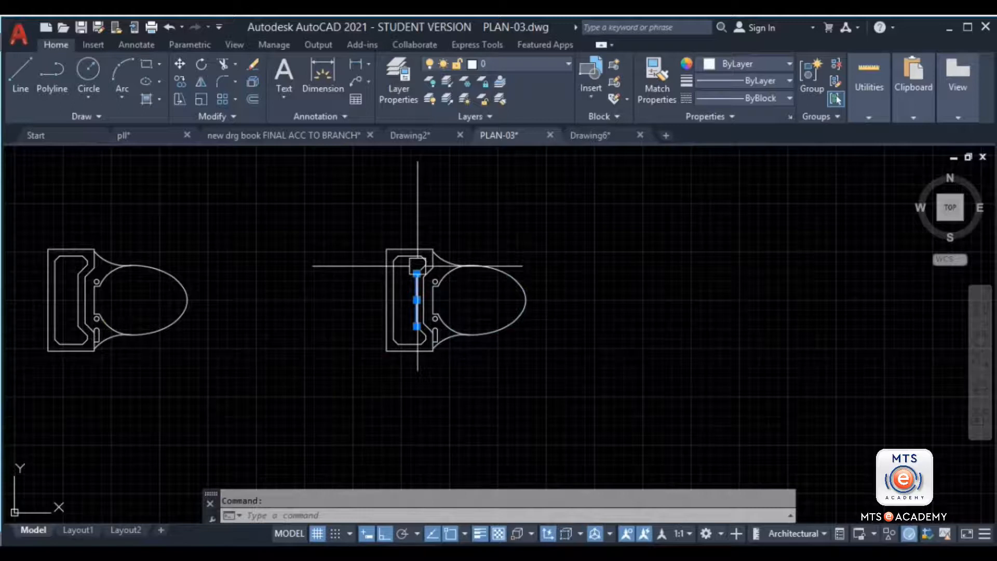
pyautogui.press('Escape')
# Define the left WC's objects as block X1 with its base point at the tank's lower-left corner
pyautogui.moveTo(69, 360); pyautogui.dragTo(289, 334, button='middle')
pyautogui.click(474, 189)
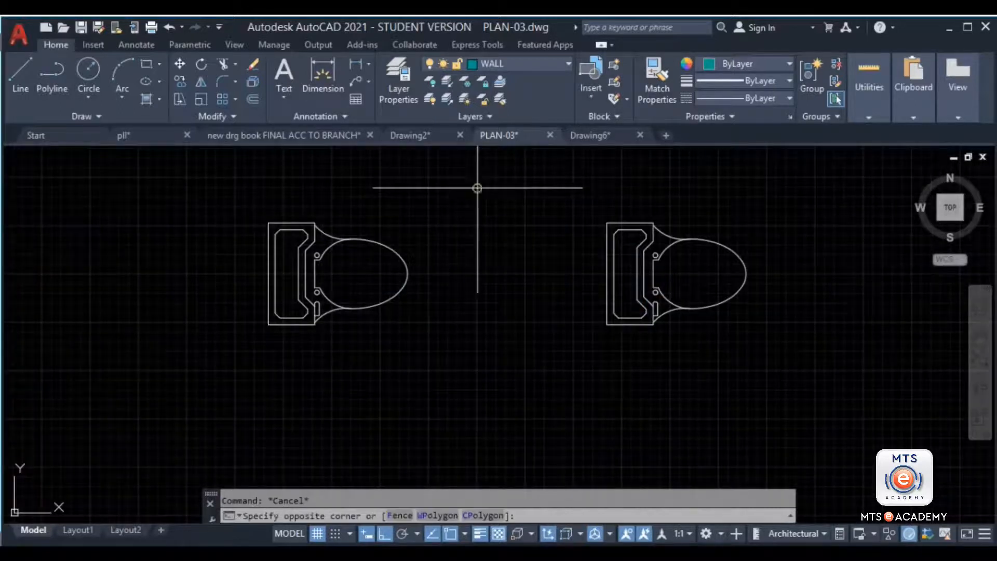
pyautogui.click(141, 377)
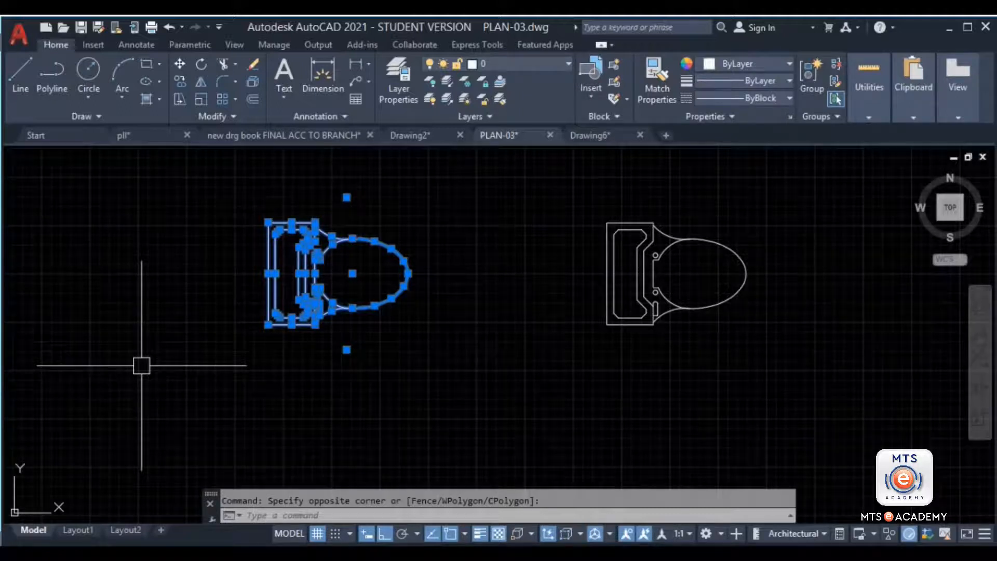
pyautogui.write('b')
pyautogui.press('Return')
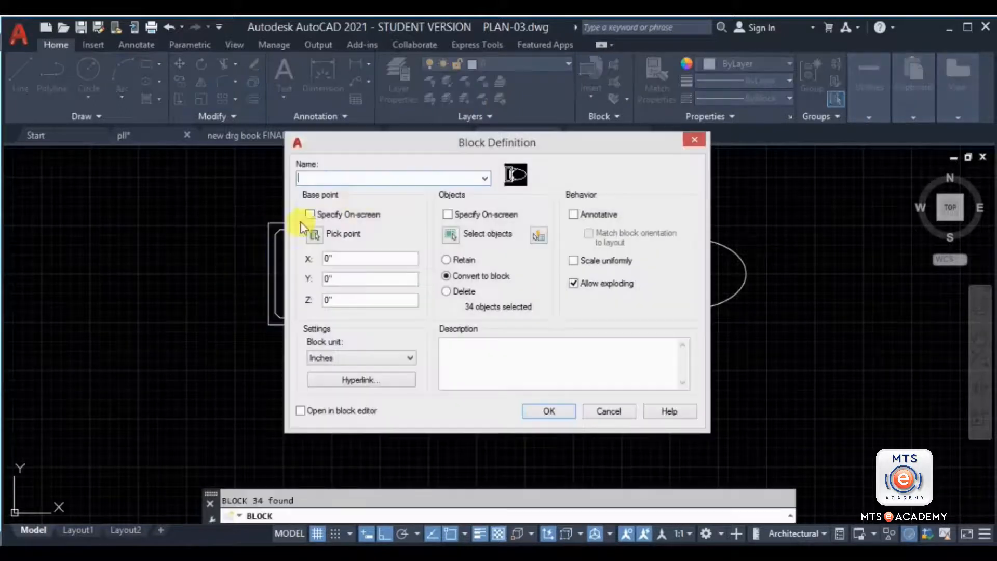
pyautogui.write('X1')
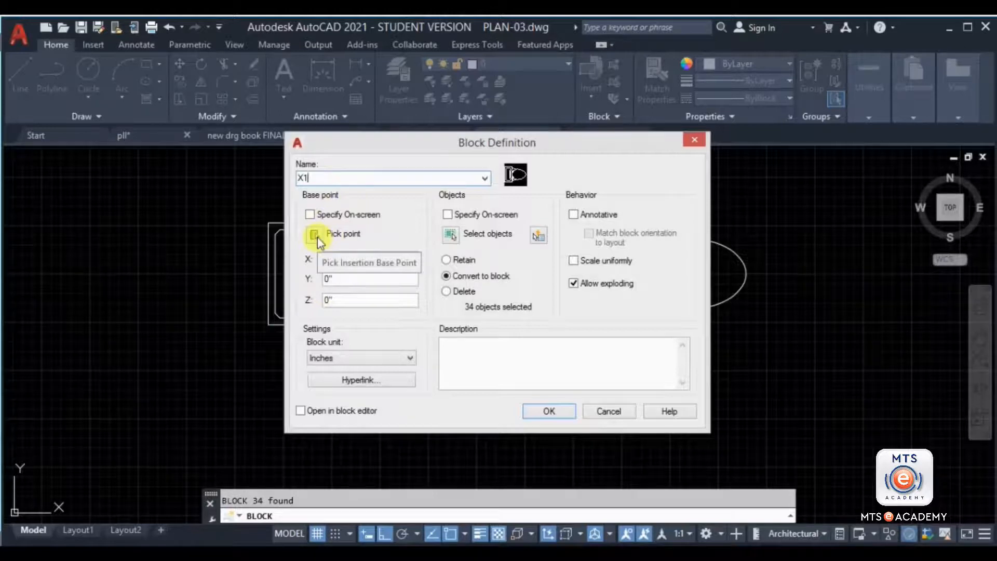
pyautogui.click(316, 235)
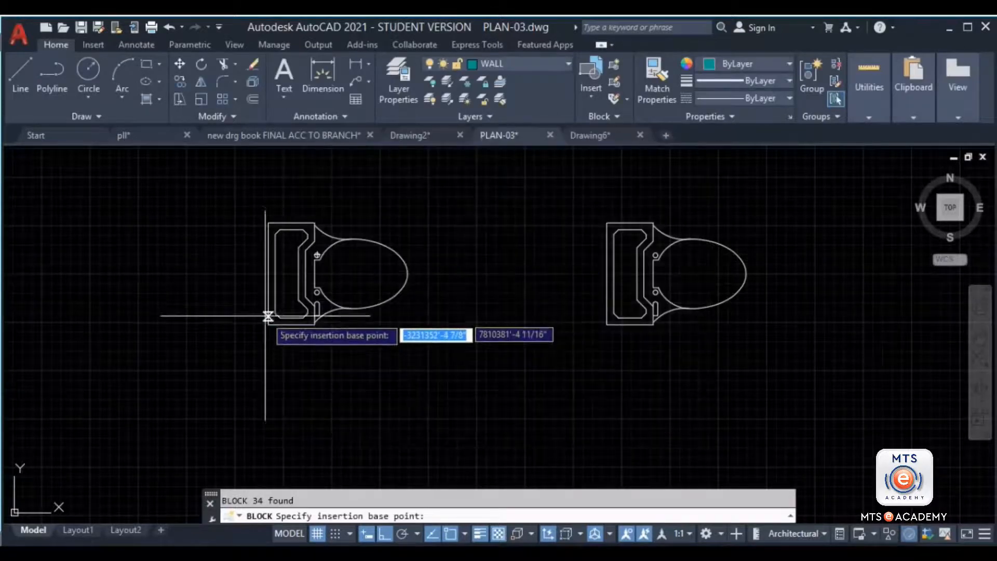
pyautogui.click(269, 325)
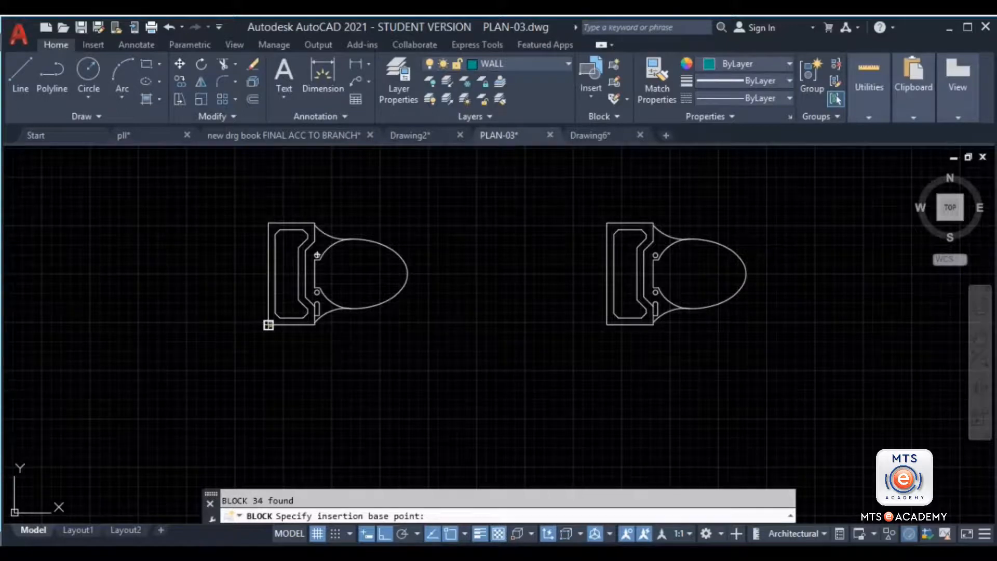
pyautogui.click(540, 411)
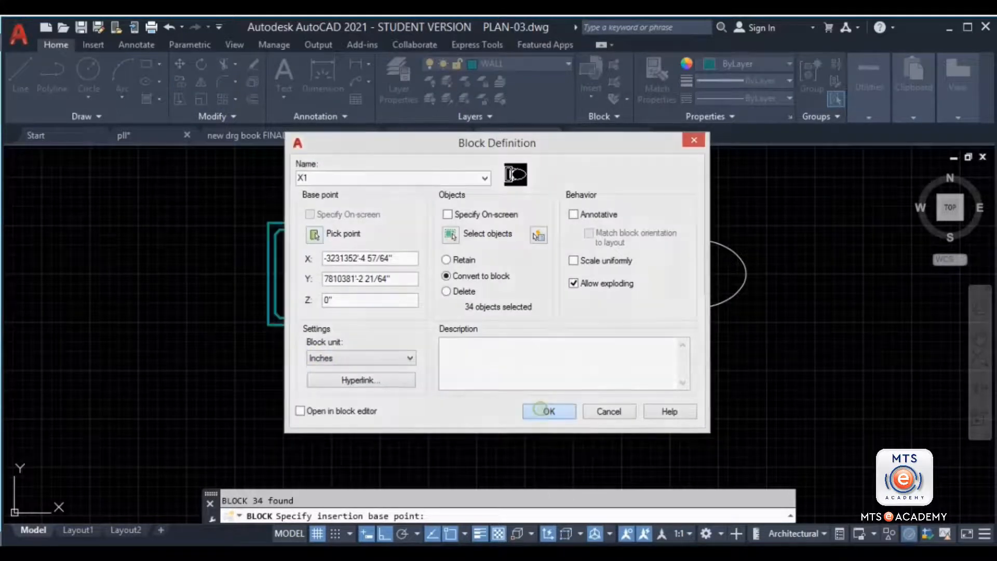
# Insert block X1 above and between the two existing WCs
pyautogui.write('i')
pyautogui.press('Return')
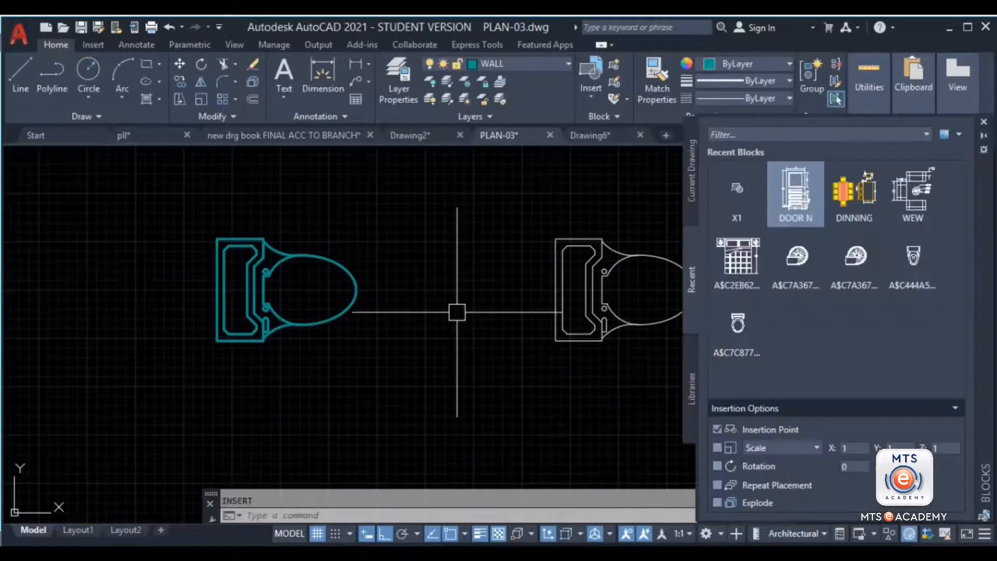
pyautogui.click(745, 194)
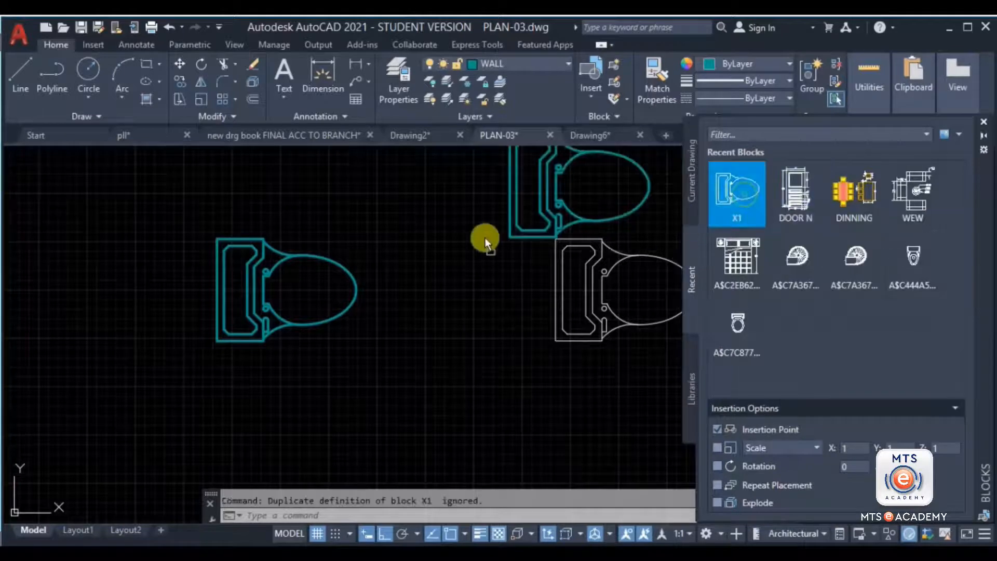
pyautogui.click(422, 234)
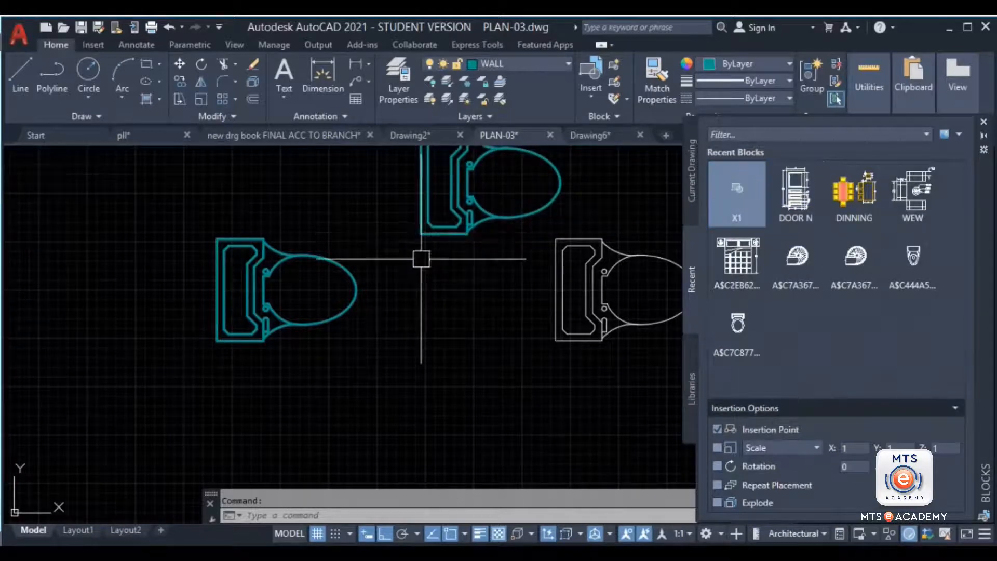
# Insert block X1 freely inside the 4'0"X4'9" toilet, away from its walls
pyautogui.scroll(-2, 462, 281)
pyautogui.moveTo(462, 280); pyautogui.dragTo(226, 312, button='middle')
pyautogui.scroll(-4, 408, 325)
pyautogui.moveTo(664, 338); pyautogui.dragTo(394, 313, button='middle')
pyautogui.scroll(4, 347, 325)
pyautogui.moveTo(257, 277); pyautogui.dragTo(356, 296, button='middle')
pyautogui.scroll(3, 348, 275)
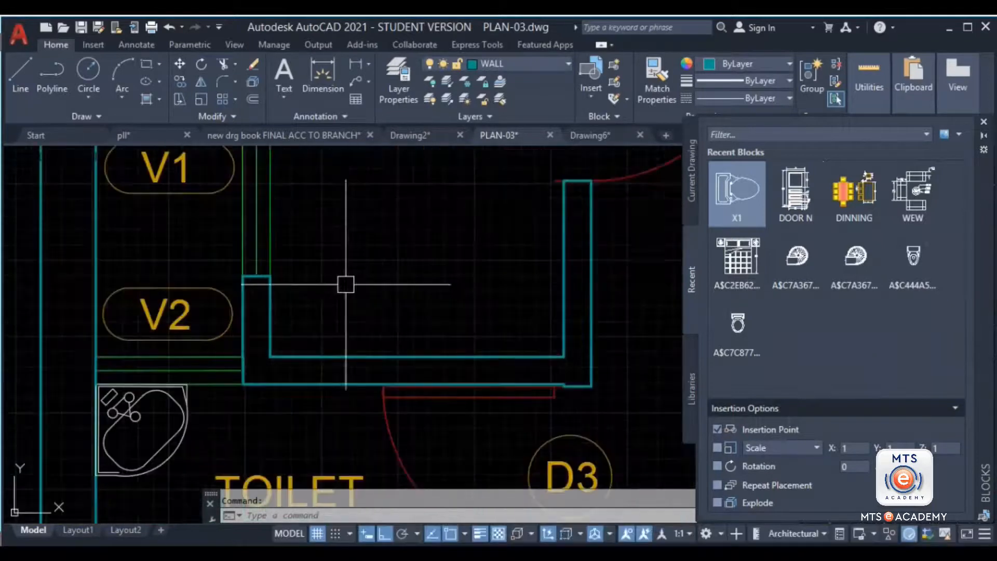
pyautogui.moveTo(299, 338); pyautogui.dragTo(338, 355, button='middle')
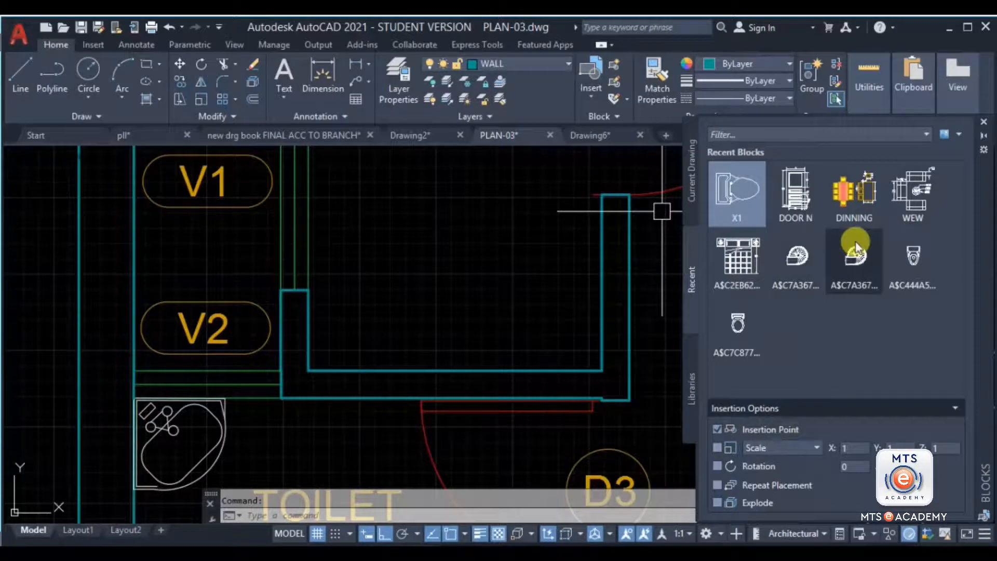
pyautogui.moveTo(749, 194)
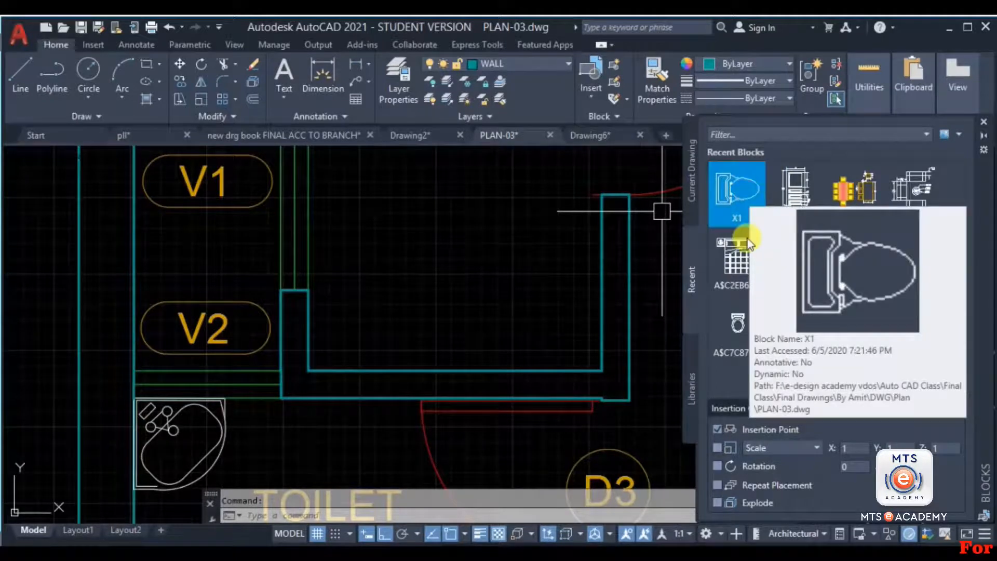
pyautogui.click(738, 200)
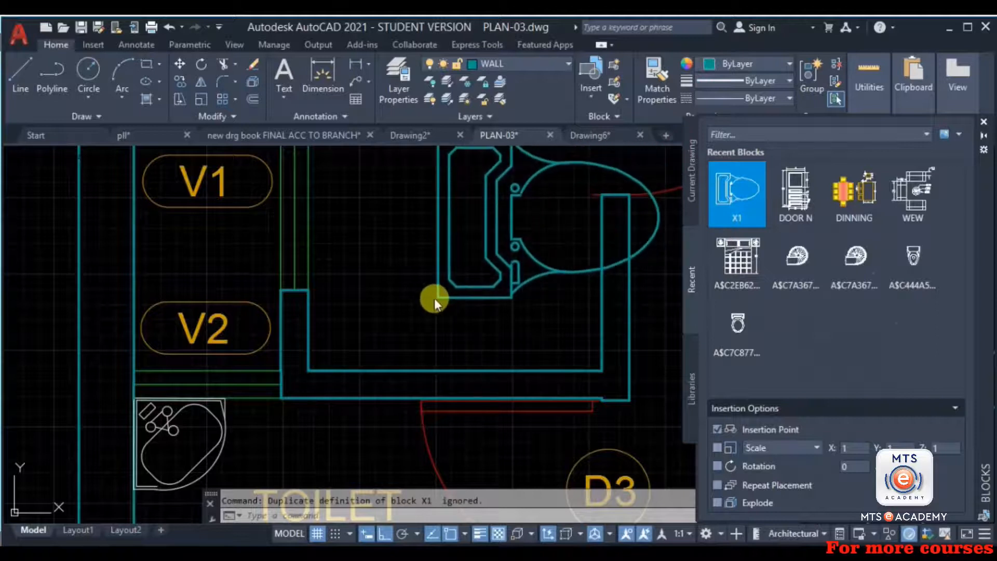
pyautogui.click(434, 299)
# Insert another X1 with its base point on the lower-left inner wall corner of the 4'0"X4'9" toilet
pyautogui.moveTo(528, 283); pyautogui.dragTo(431, 347, button='middle')
pyautogui.moveTo(587, 279); pyautogui.dragTo(396, 298, button='middle')
pyautogui.moveTo(748, 189)
pyautogui.mouseDown()
pyautogui.moveTo(616, 290)
pyautogui.moveTo(434, 388)
pyautogui.moveTo(475, 356)
pyautogui.moveTo(21, 453)
pyautogui.mouseUp()
# Erase the freely placed X1 reference from the 4'0"X4'9" toilet, leaving the corner one
pyautogui.moveTo(232, 317); pyautogui.dragTo(499, 356, button='middle')
pyautogui.click(502, 300)
pyautogui.press('Delete')
# Erase all the spare WCs lying outside the plan, left of the 40' dimension
pyautogui.scroll(-4, 597, 373)
pyautogui.moveTo(554, 385)
pyautogui.mouseDown(button='middle')
pyautogui.moveTo(461, 341)
pyautogui.moveTo(340, 312)
pyautogui.mouseUp(button='middle')
pyautogui.scroll(-4, 452, 291)
pyautogui.scroll(-3, 418, 328)
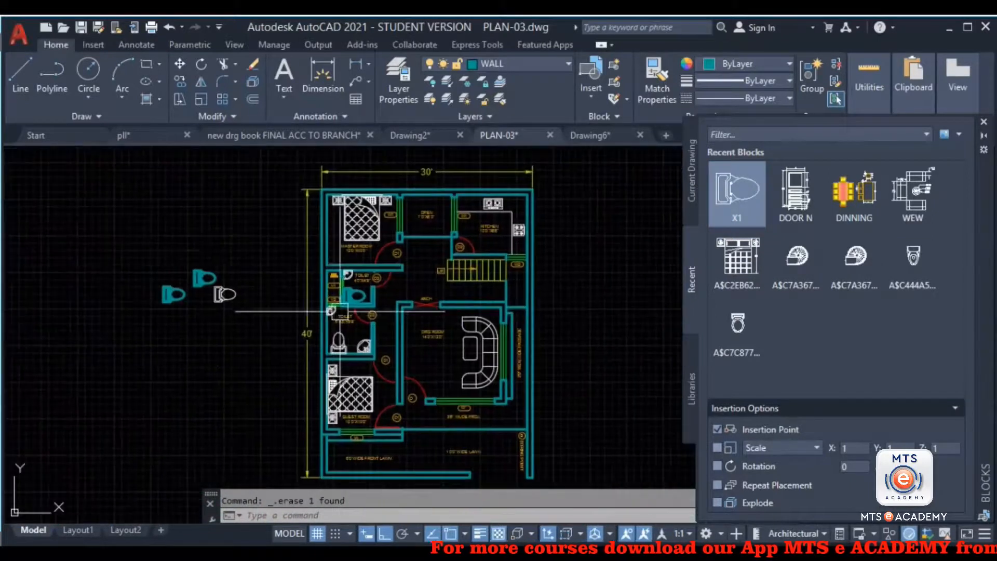
pyautogui.scroll(3, 271, 249)
pyautogui.click(270, 249)
pyautogui.click(23, 378)
pyautogui.press('Delete')
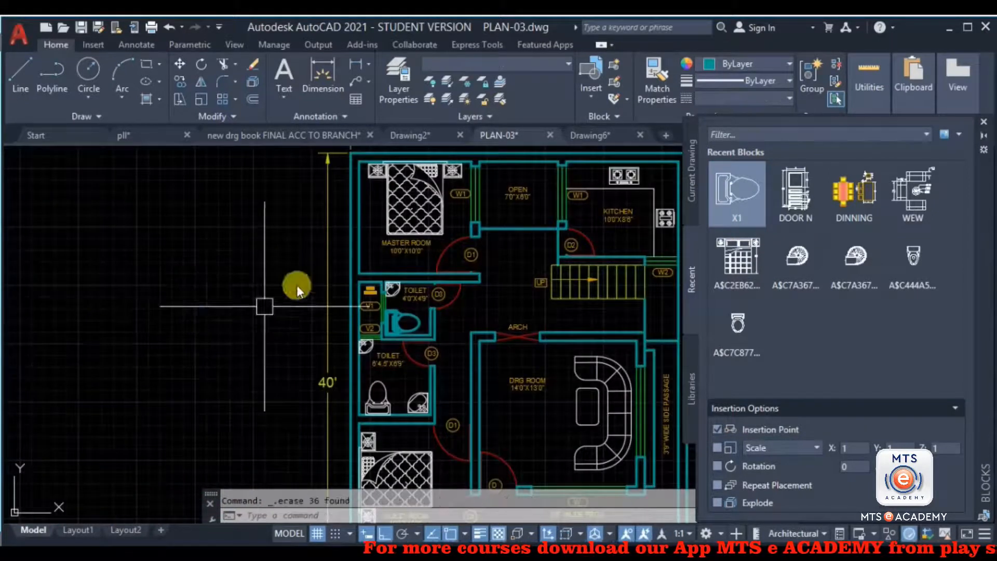
# Switch back to the Drawing6 file
pyautogui.scroll(-3, 389, 369)
pyautogui.click(580, 138)
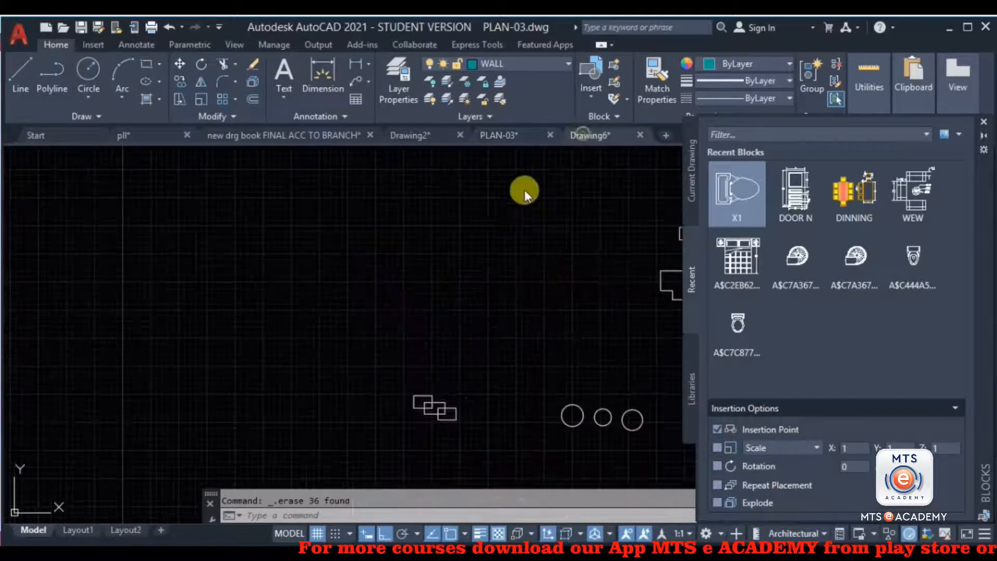
# Copy the B1 block of three overlapping rectangles to seven free spots around the original
pyautogui.scroll(-2, 520, 275)
pyautogui.moveTo(534, 325); pyautogui.dragTo(263, 216, button='middle')
pyautogui.moveTo(447, 150); pyautogui.dragTo(394, 303, button='middle')
pyautogui.scroll(4, 423, 284)
pyautogui.moveTo(317, 332); pyautogui.dragTo(654, 225, button='middle')
pyautogui.moveTo(459, 354)
pyautogui.mouseDown(button='middle')
pyautogui.moveTo(405, 216)
pyautogui.moveTo(538, 307)
pyautogui.moveTo(589, 302)
pyautogui.mouseUp(button='middle')
pyautogui.scroll(-2, 457, 337)
pyautogui.scroll(4, 277, 270)
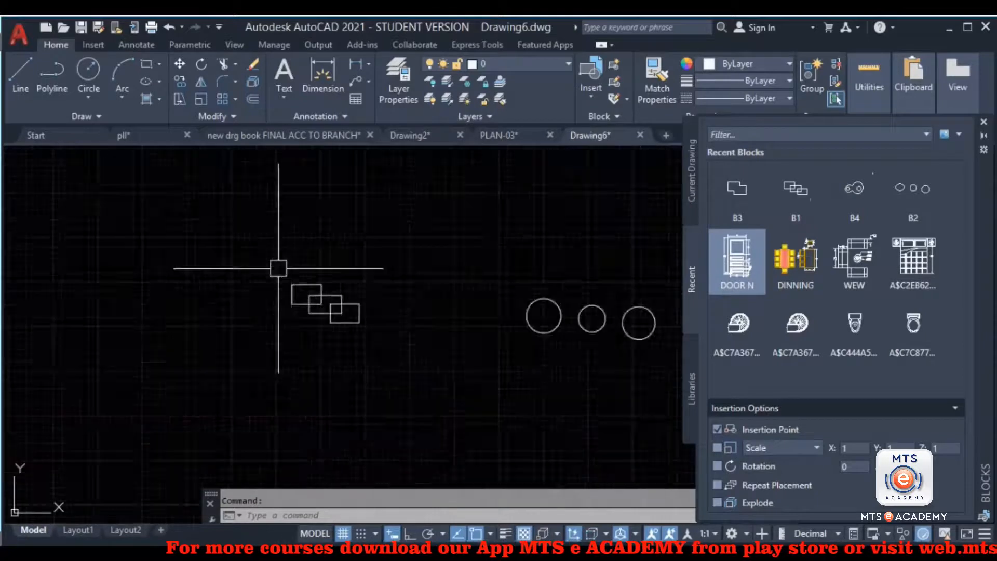
pyautogui.click(363, 309)
pyautogui.write('c')
pyautogui.press('Return')
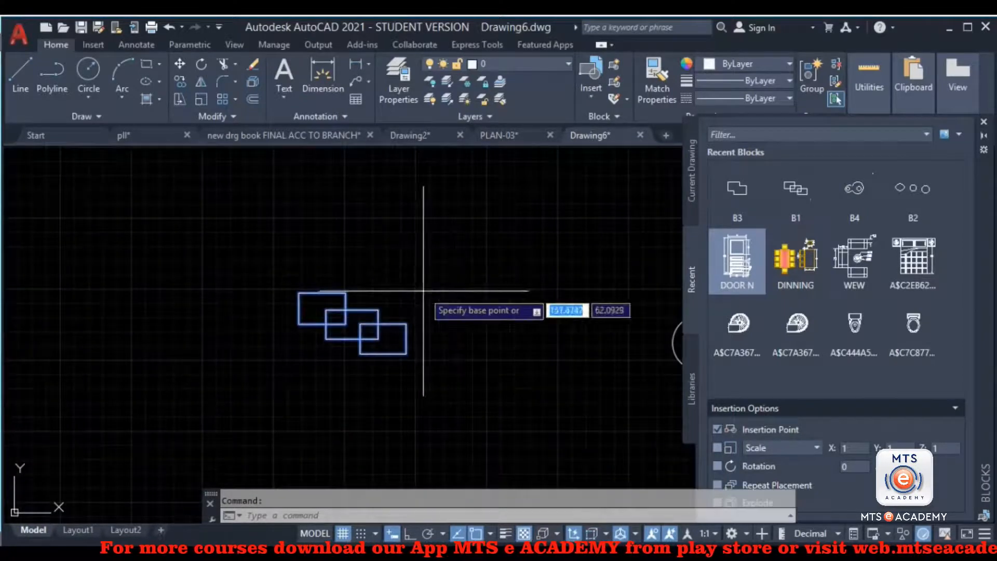
pyautogui.scroll(-5, 483, 338)
pyautogui.click(474, 336)
pyautogui.click(360, 275)
pyautogui.click(184, 365)
pyautogui.click(124, 247)
pyautogui.moveTo(230, 188); pyautogui.dragTo(272, 320, button='middle')
pyautogui.click(272, 321)
pyautogui.click(457, 230)
pyautogui.click(186, 207)
pyautogui.click(298, 231)
pyautogui.scroll(4, 296, 261)
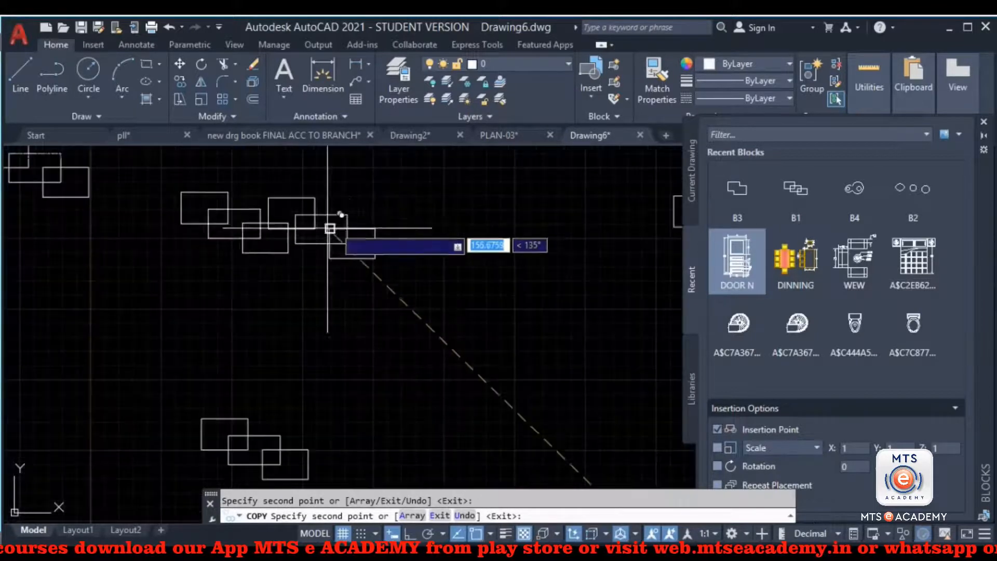
pyautogui.press('Escape')
# Explode the B1 copy that partly overlaps nothing, in the upper middle of the copies
pyautogui.click(390, 203)
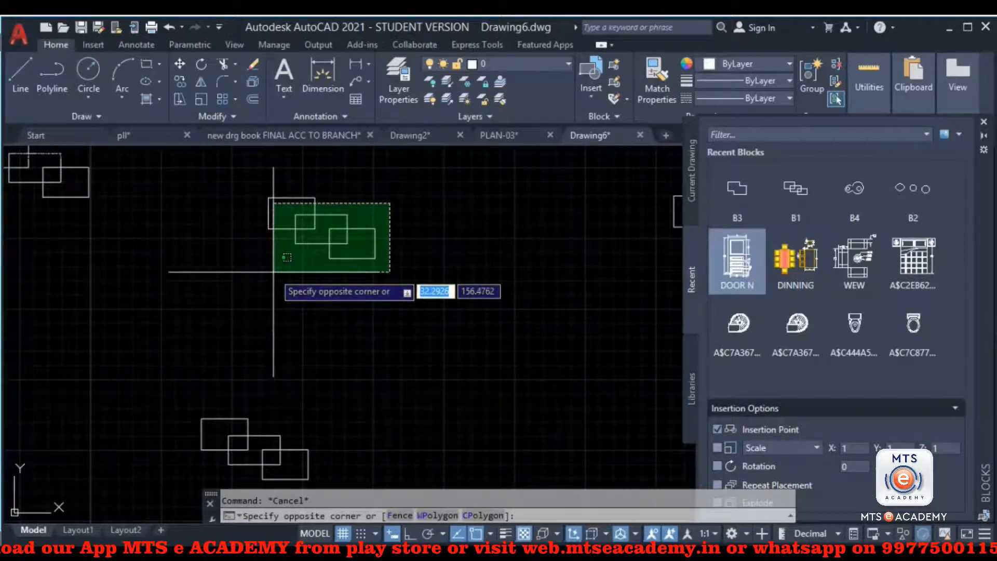
pyautogui.click(273, 277)
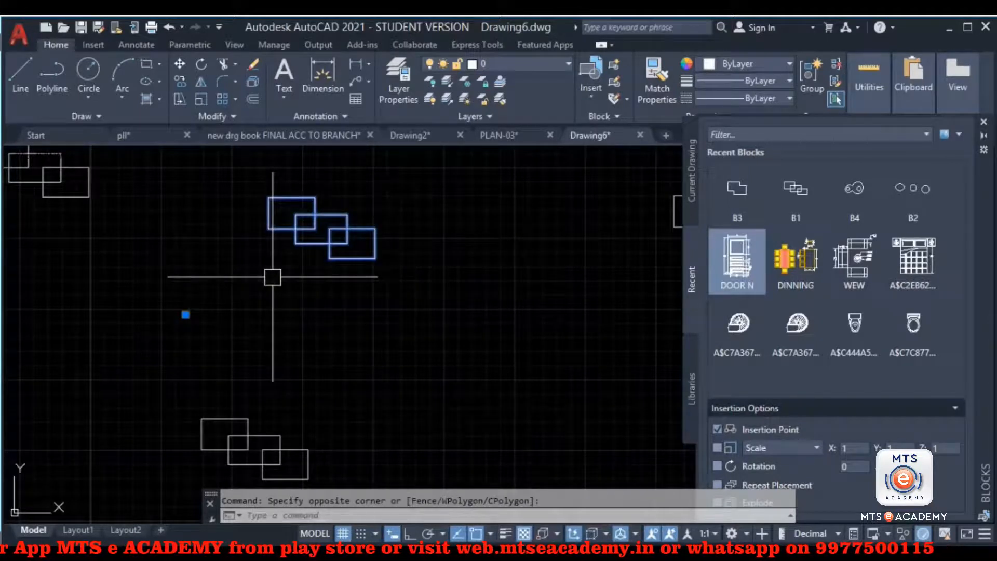
pyautogui.click(253, 82)
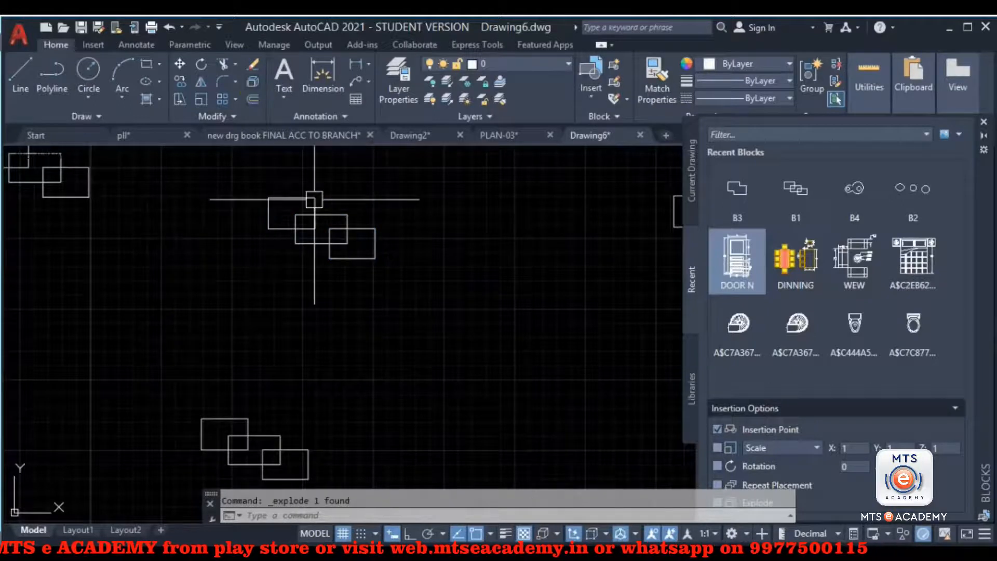
# Trim the inner overlapping edges of the exploded rectangles to leave a single stepped outline
pyautogui.scroll(2, 330, 229)
pyautogui.write('tr')
pyautogui.press('Return')
pyautogui.click(317, 258)
pyautogui.click(354, 263)
pyautogui.click(378, 276)
pyautogui.click(381, 273)
pyautogui.click(398, 296)
pyautogui.click(404, 287)
pyautogui.scroll(-2, 497, 300)
pyautogui.moveTo(499, 302); pyautogui.dragTo(502, 315, button='middle')
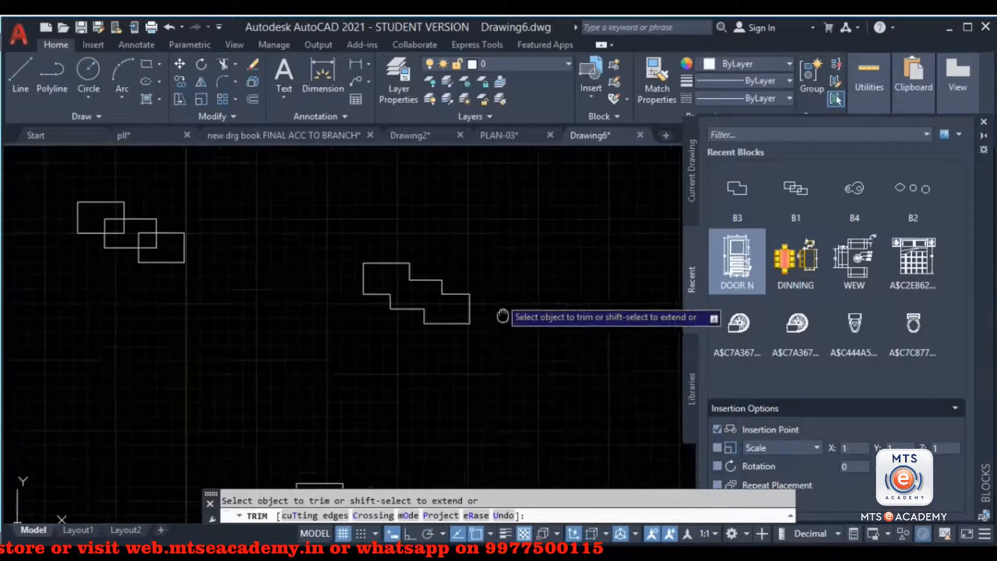
pyautogui.press('Escape')
# Define the stepped outline as block X3, select it as one object and clear the selection
pyautogui.scroll(-3, 459, 287)
pyautogui.scroll(3, 458, 216)
pyautogui.click(490, 188)
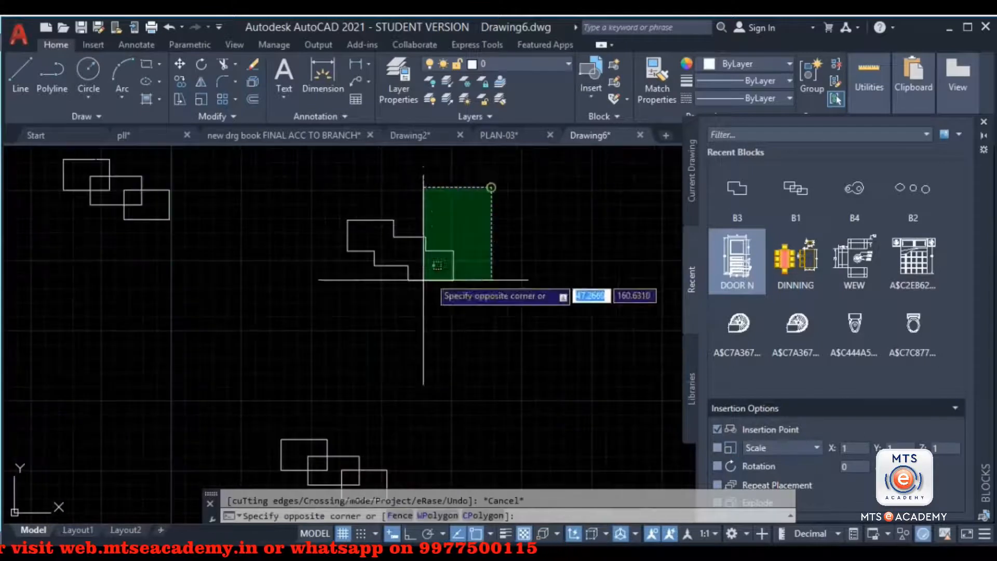
pyautogui.click(438, 265)
pyautogui.write('b')
pyautogui.press('Return')
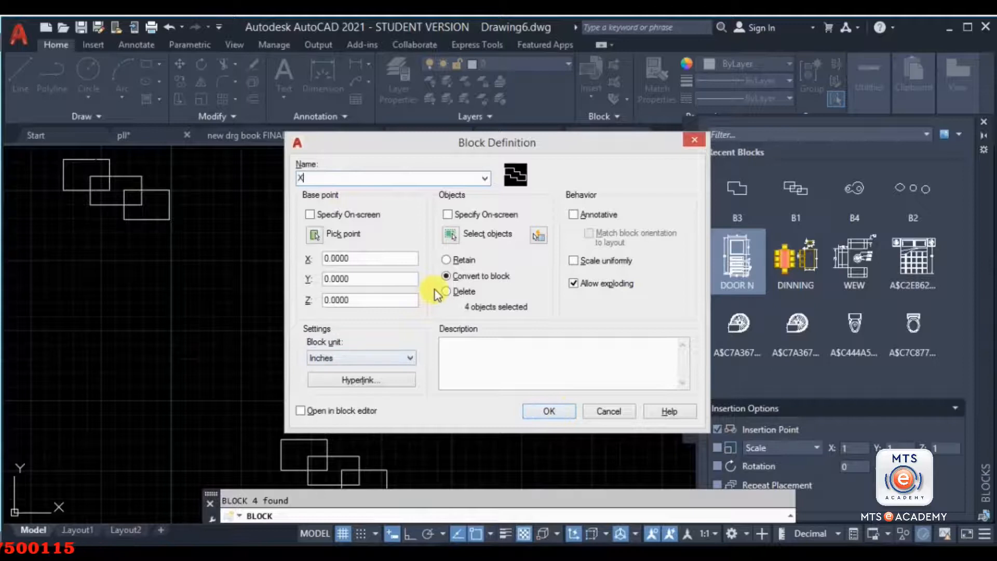
pyautogui.click(549, 411)
pyautogui.click(436, 237)
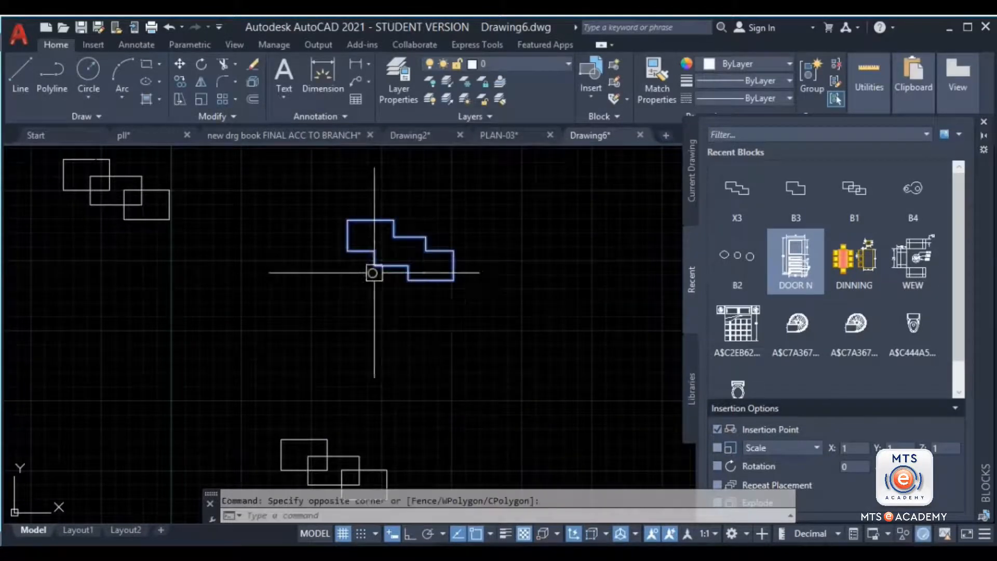
pyautogui.scroll(-5, 372, 272)
pyautogui.press('Escape')
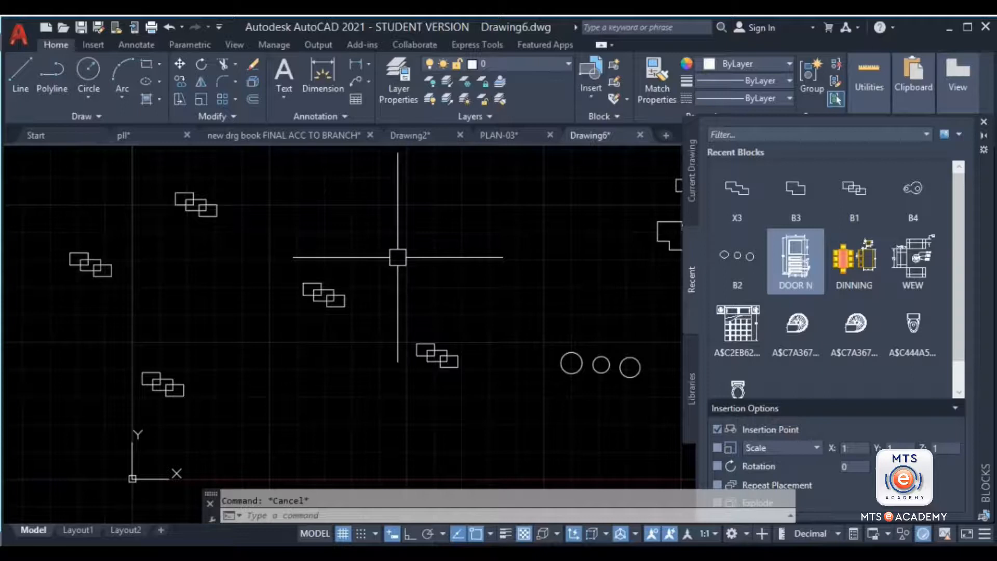
# Erase all the objects in the drawing
pyautogui.scroll(-5, 434, 278)
pyautogui.scroll(4, 294, 207)
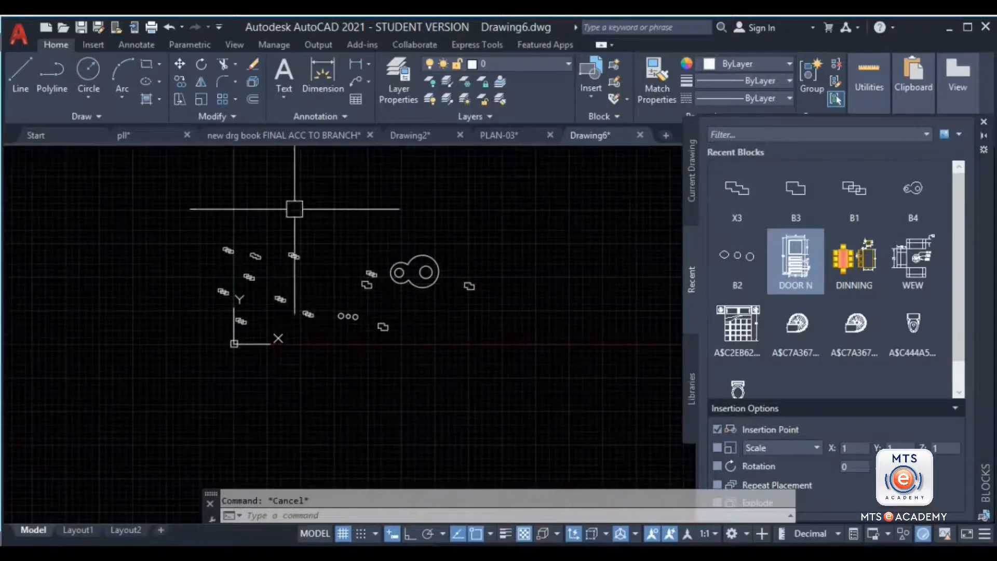
pyautogui.scroll(-4, 290, 253)
pyautogui.click(661, 196)
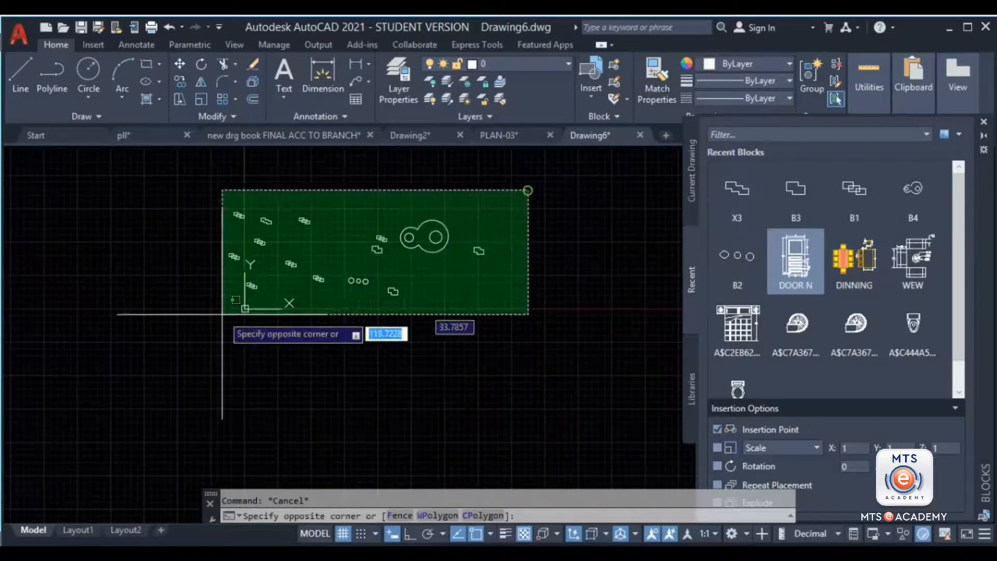
pyautogui.click(174, 336)
pyautogui.press('Delete')
pyautogui.scroll(2, 306, 232)
pyautogui.moveTo(402, 241); pyautogui.dragTo(334, 244, button='middle')
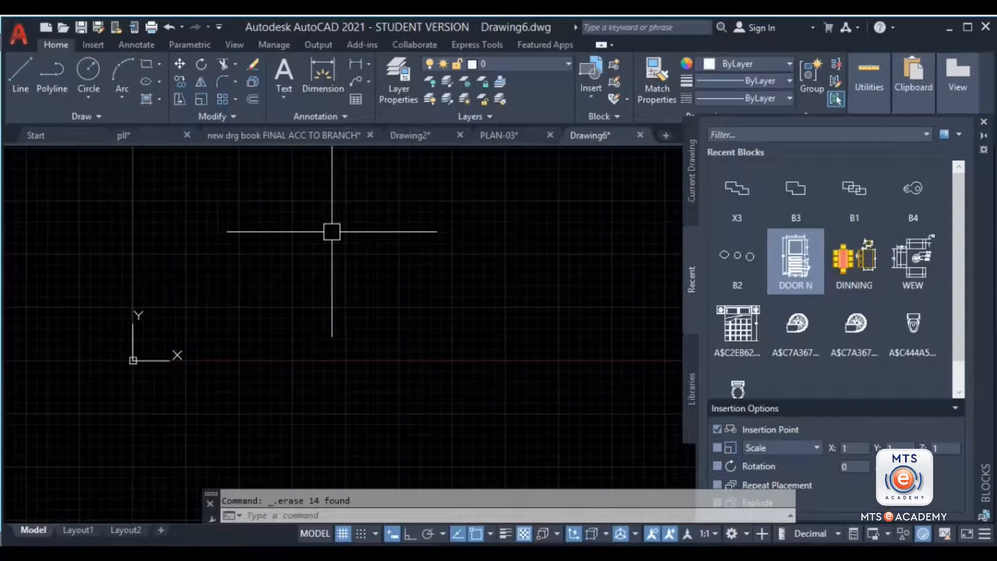
# Close the Blocks palette and draw a rectangle above and to the right of the origin
pyautogui.click(985, 121)
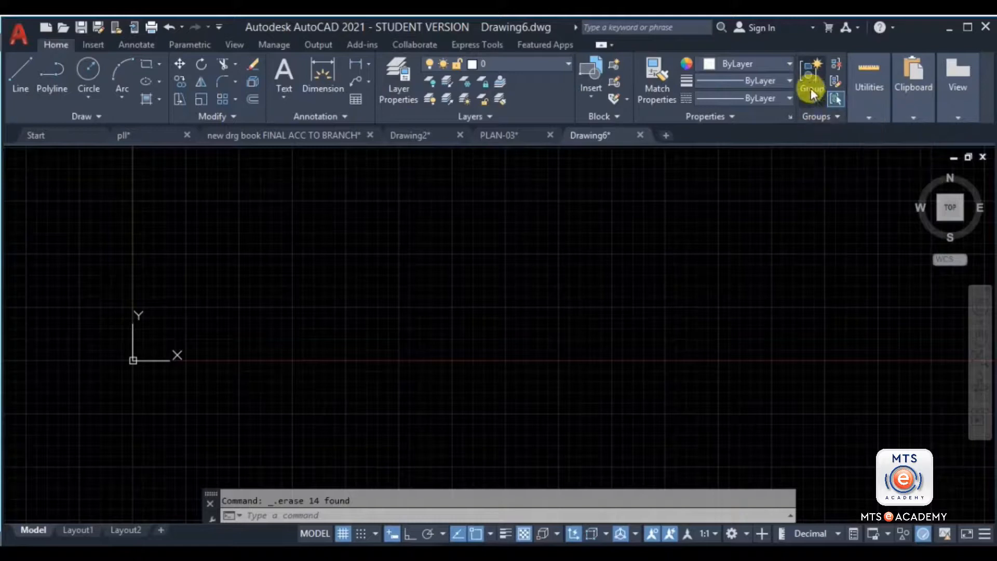
pyautogui.click(143, 65)
pyautogui.click(227, 202)
pyautogui.click(406, 295)
# Copy the rectangle twice diagonally down and to the right so that the three rectangles overlap
pyautogui.click(406, 249)
pyautogui.click(295, 332)
pyautogui.write('co')
pyautogui.press('Return')
pyautogui.click(227, 203)
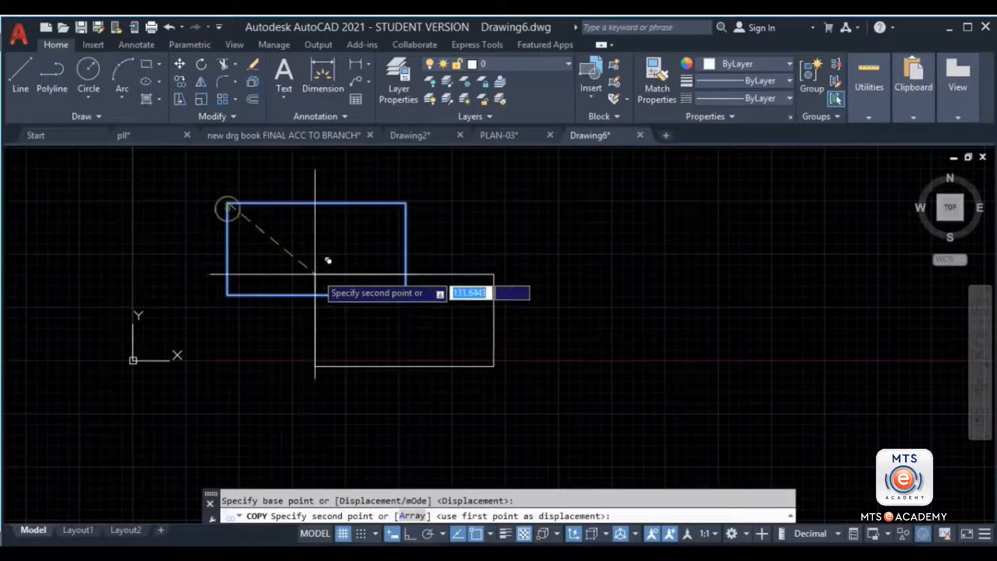
pyautogui.click(315, 240)
pyautogui.click(392, 295)
pyautogui.press('Escape')
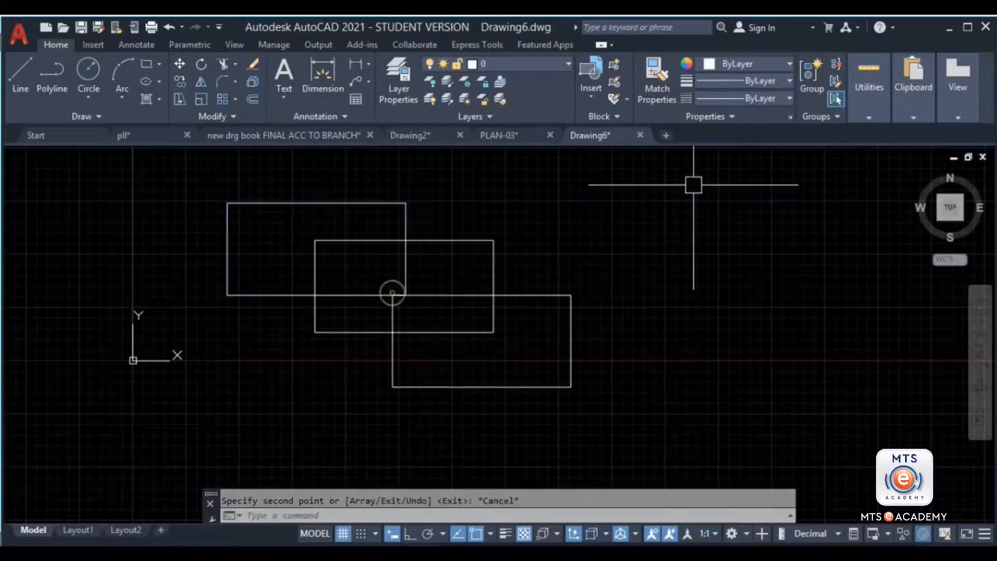
# Copy the three overlapping rectangles horizontally to the right as a second set
pyautogui.click(694, 185)
pyautogui.click(288, 351)
pyautogui.scroll(-2, 606, 300)
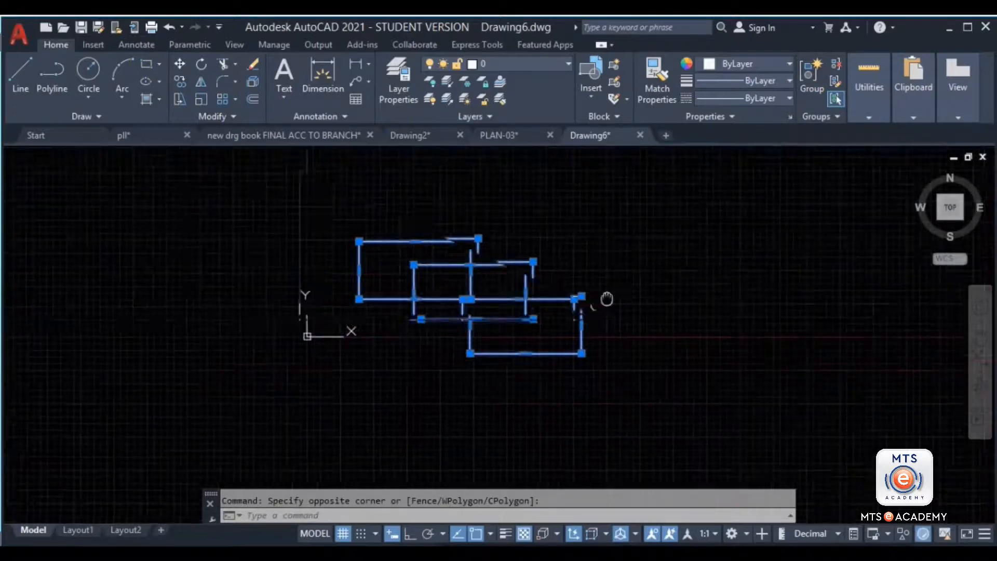
pyautogui.moveTo(607, 300); pyautogui.dragTo(475, 316, button='middle')
pyautogui.write('co')
pyautogui.press('Return')
pyautogui.click(367, 303)
pyautogui.click(733, 304)
pyautogui.press('Escape')
# Combine the three rectangles of the copied set into an unnamed group
pyautogui.click(874, 223)
pyautogui.click(585, 404)
pyautogui.click(808, 73)
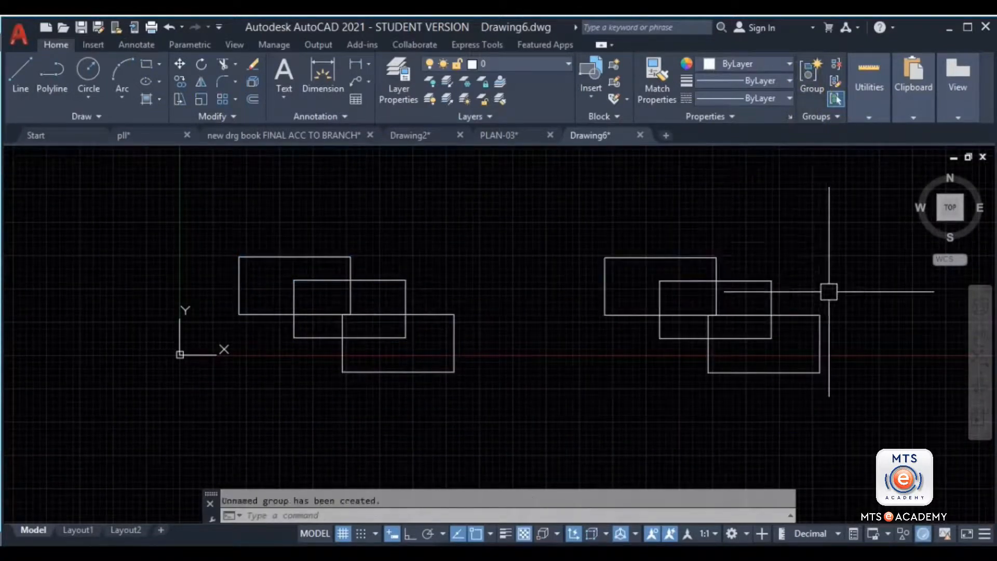
# Move the grouped set of rectangles up and to the right
pyautogui.moveTo(829, 292); pyautogui.dragTo(381, 277, button='middle')
pyautogui.click(437, 263)
pyautogui.click(343, 318)
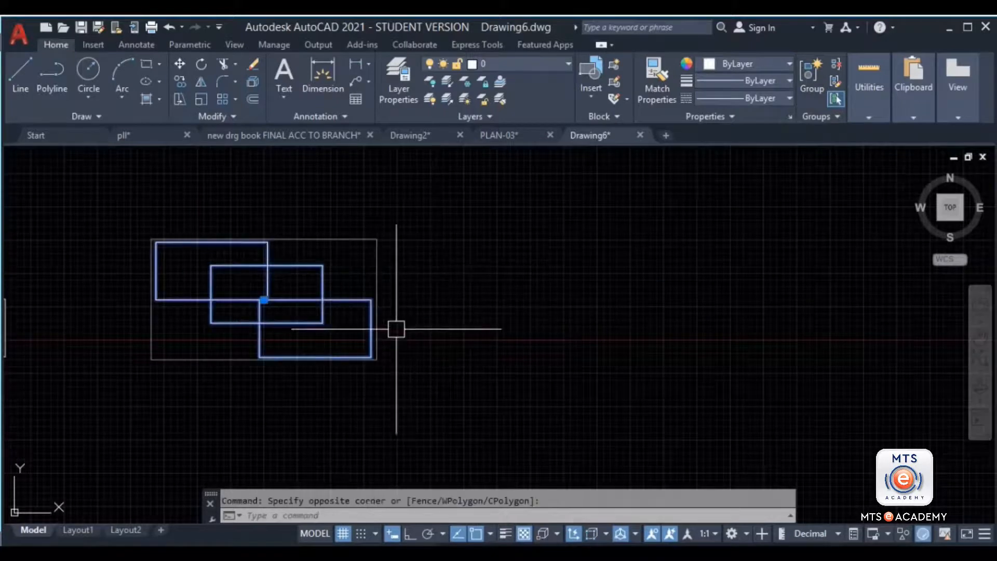
pyautogui.write('m')
pyautogui.press('Return')
pyautogui.click(329, 323)
pyautogui.click(603, 271)
pyautogui.press('Escape')
# Select the grouped set, examine its quick properties and compare it with the ungrouped original set
pyautogui.moveTo(605, 272); pyautogui.dragTo(584, 323, button='middle')
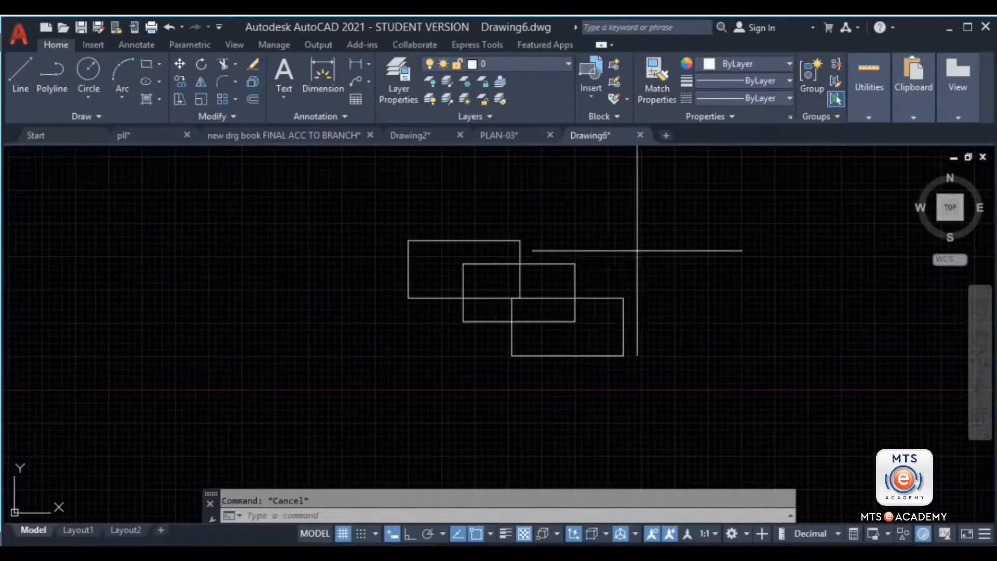
pyautogui.click(629, 238)
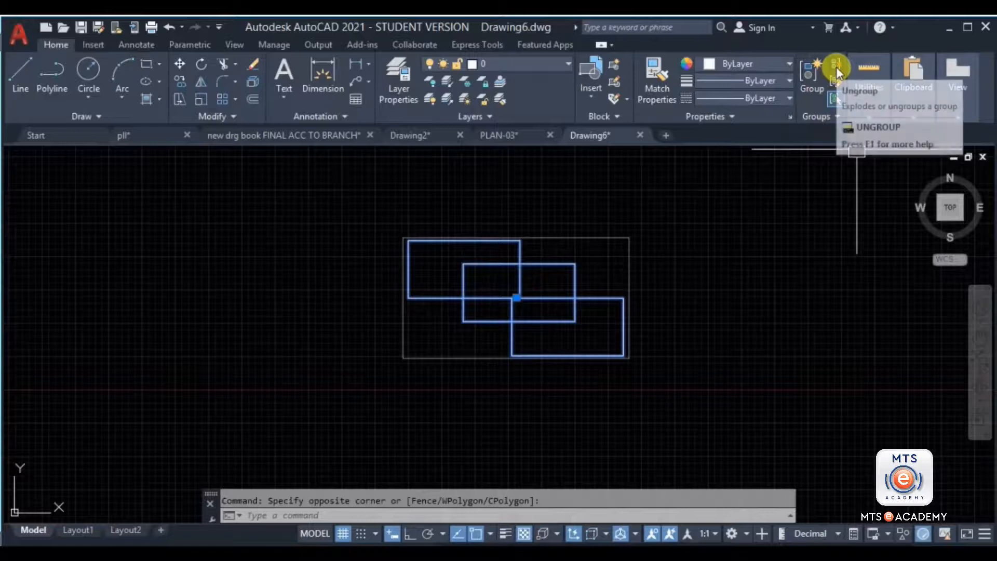
pyautogui.scroll(2, 554, 266)
pyautogui.doubleClick(555, 265)
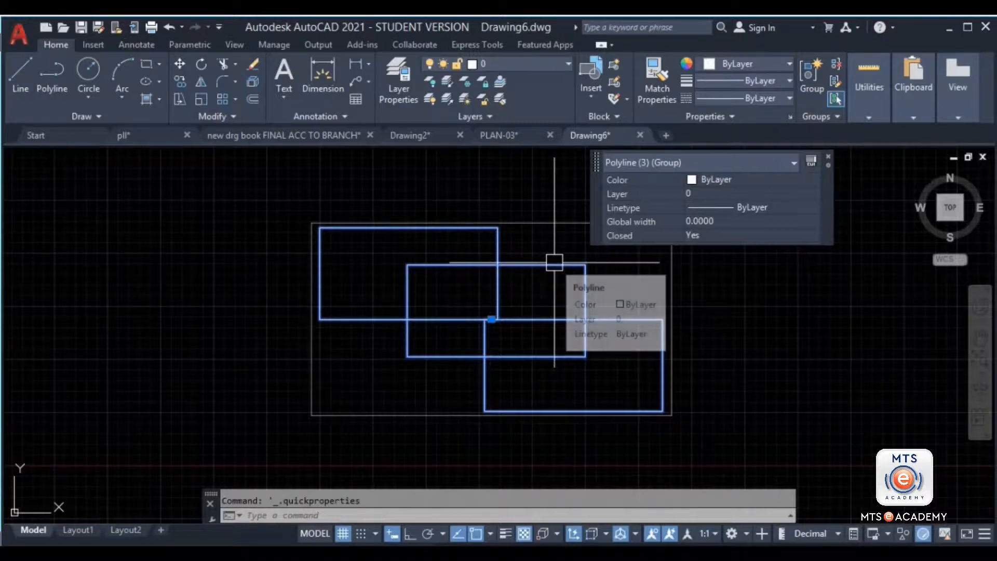
pyautogui.scroll(-4, 554, 262)
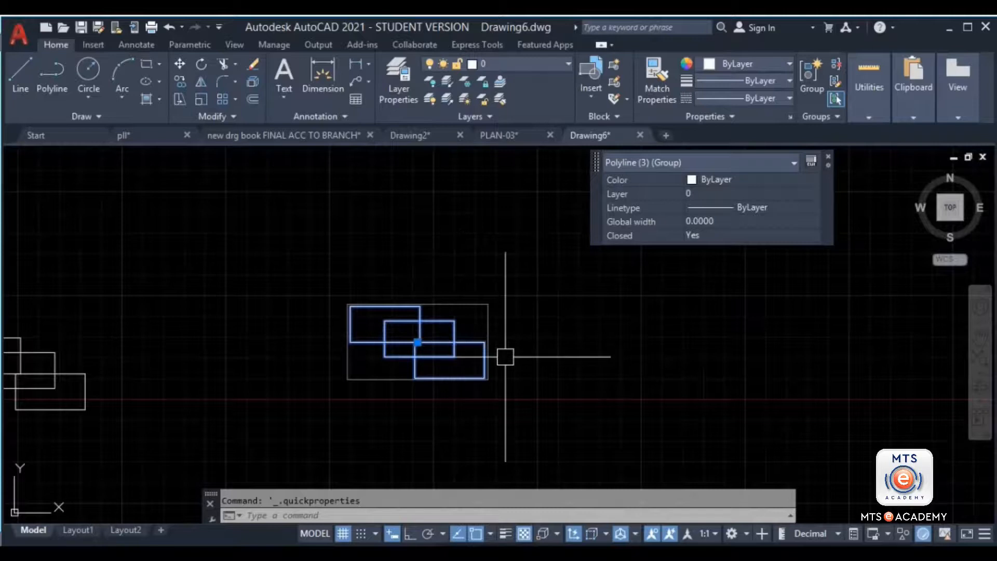
pyautogui.moveTo(196, 393); pyautogui.dragTo(572, 342, button='middle')
pyautogui.scroll(4, 382, 309)
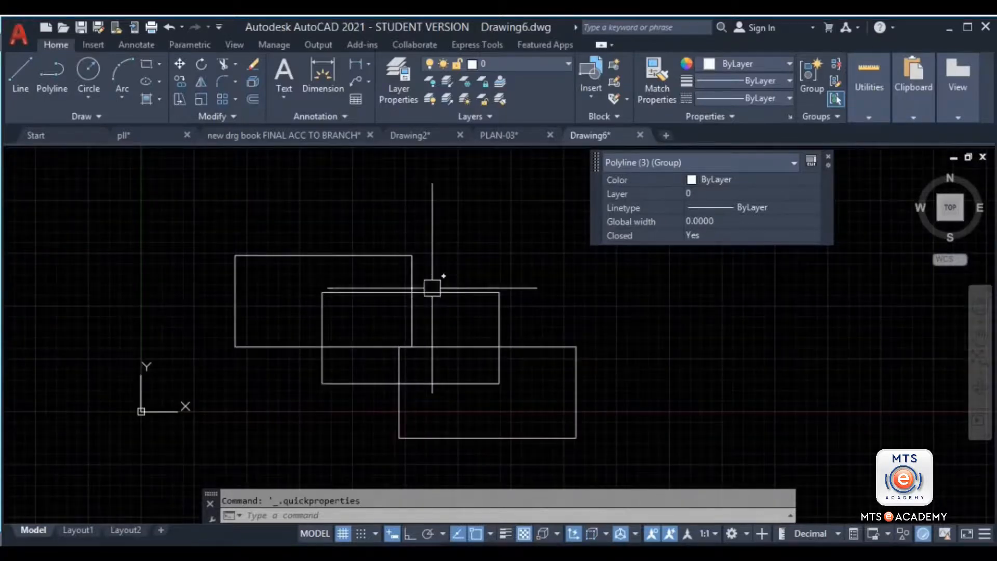
pyautogui.press('Escape')
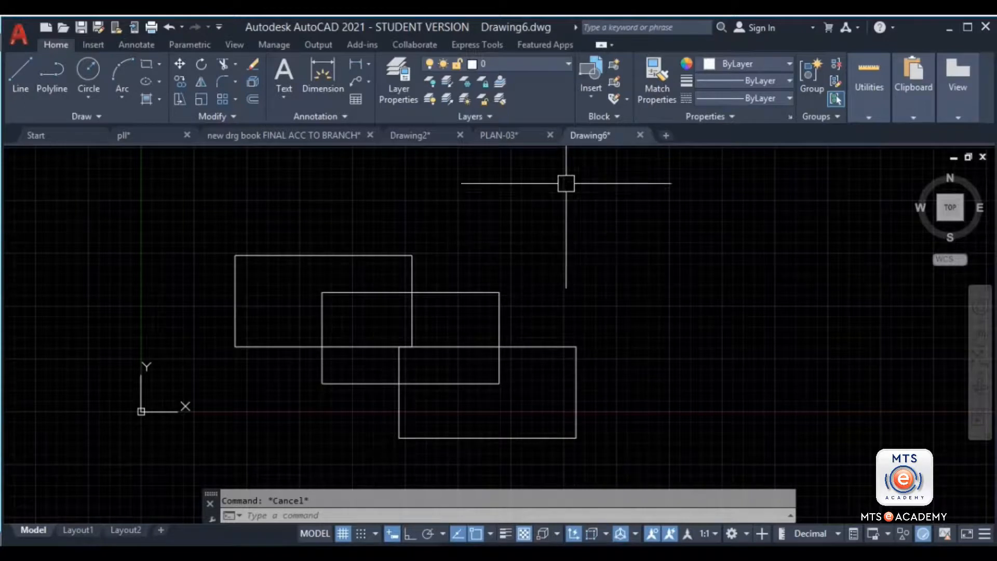
# Select only the middle rectangle of the ungrouped set, then clear the selection
pyautogui.scroll(-2, 735, 244)
pyautogui.moveTo(735, 243); pyautogui.dragTo(672, 229, button='middle')
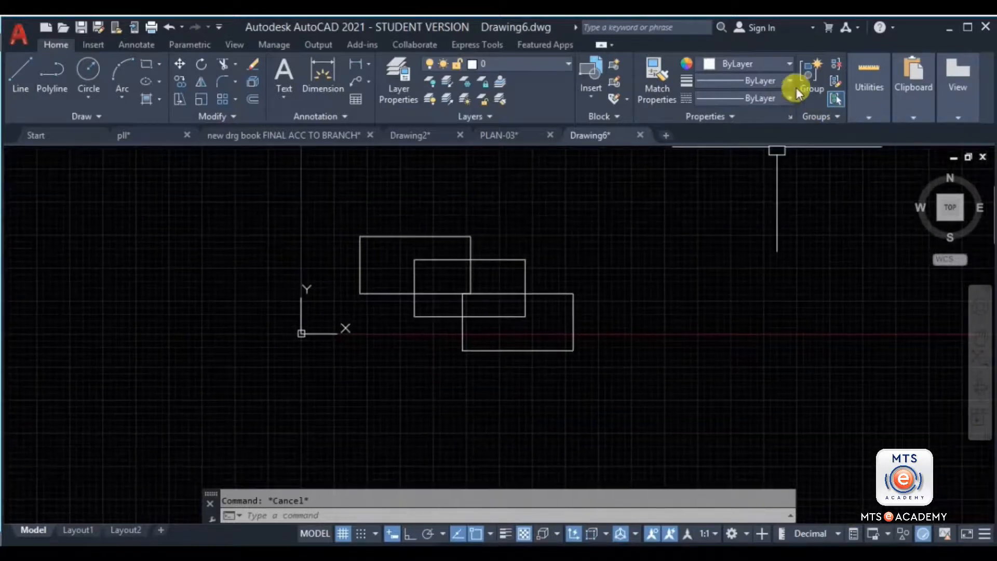
pyautogui.moveTo(670, 294); pyautogui.dragTo(532, 283, button='middle')
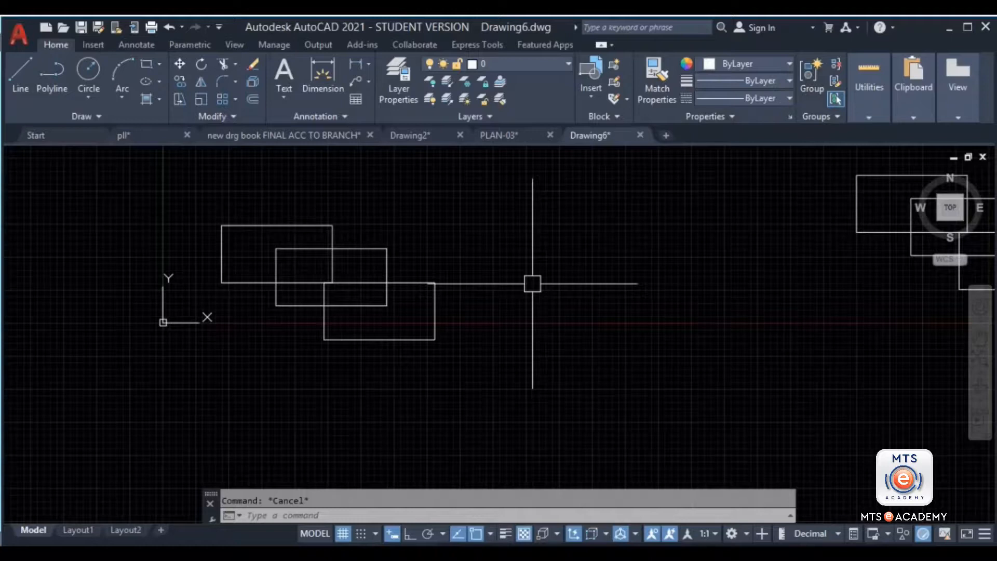
pyautogui.scroll(-1, 441, 320)
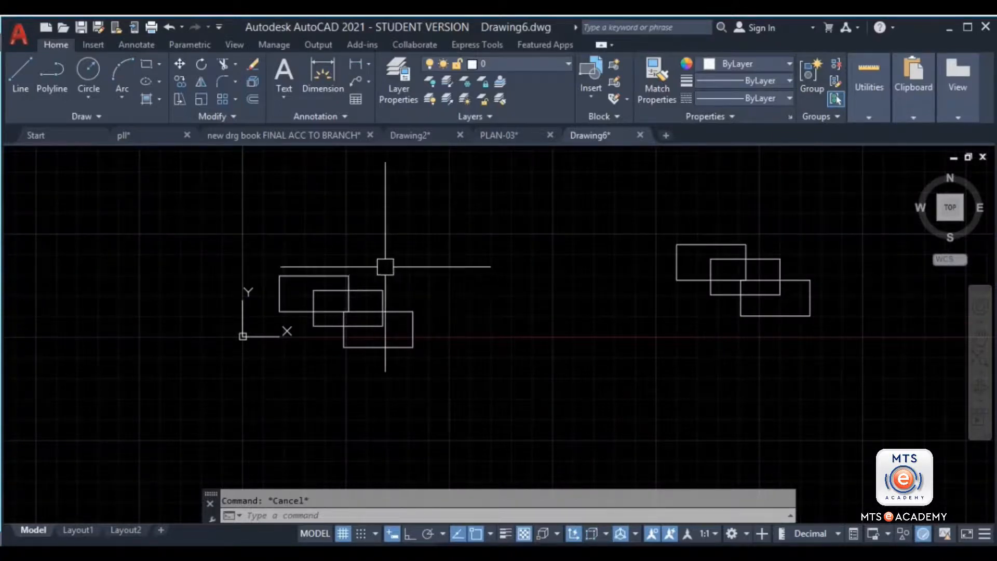
pyautogui.click(349, 326)
pyautogui.moveTo(630, 262); pyautogui.dragTo(499, 338, button='middle')
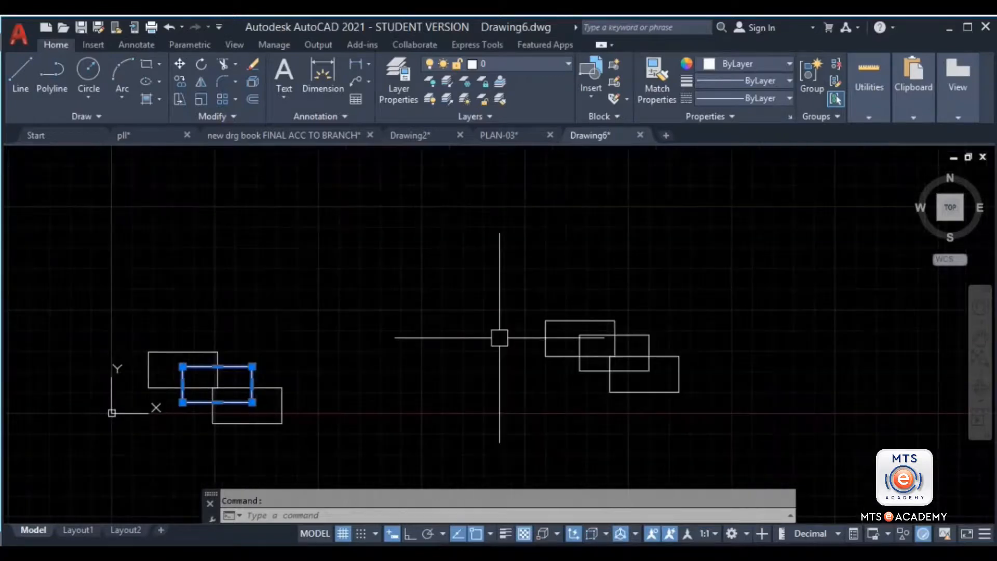
pyautogui.scroll(-4, 497, 340)
pyautogui.press('Escape')
# Define the grouped rectangles as a block named BB
pyautogui.click(654, 289)
pyautogui.click(449, 405)
pyautogui.write('b')
pyautogui.press('Return')
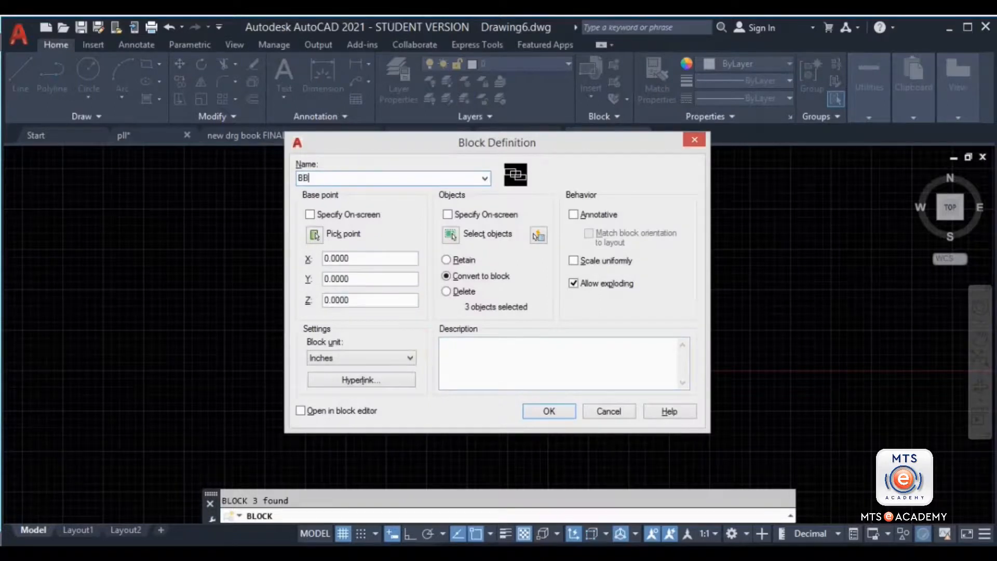
pyautogui.click(535, 410)
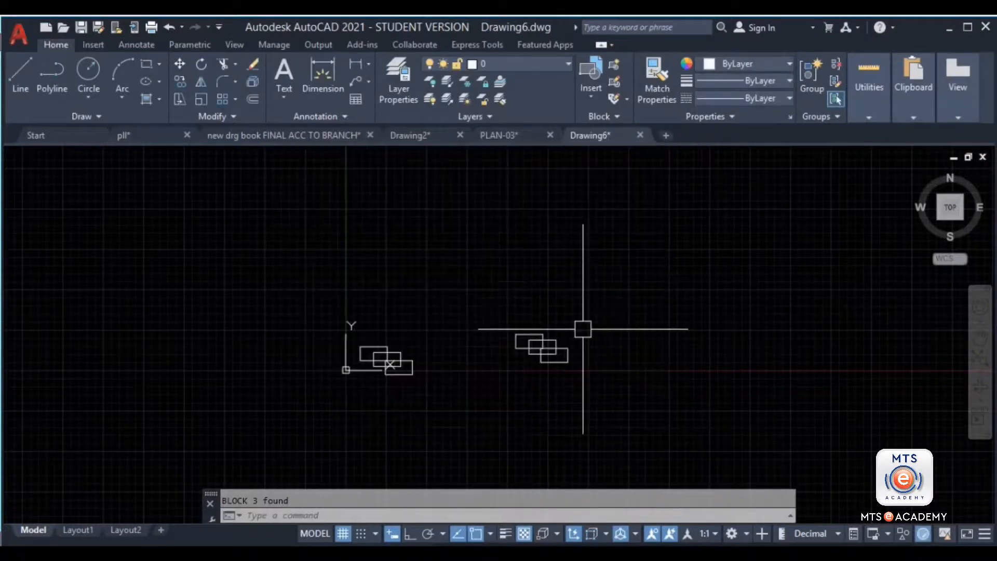
# Select the right-hand rectangle block and look at saving a DWG copy of the drawing with Save As, without saving
pyautogui.scroll(4, 538, 355)
pyautogui.click(609, 294)
pyautogui.click(483, 365)
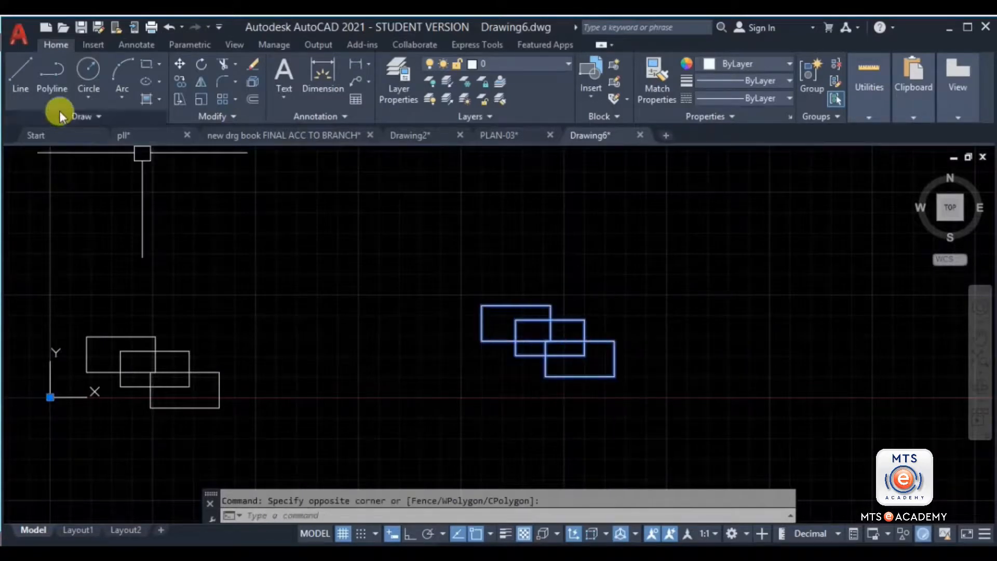
pyautogui.click(24, 29)
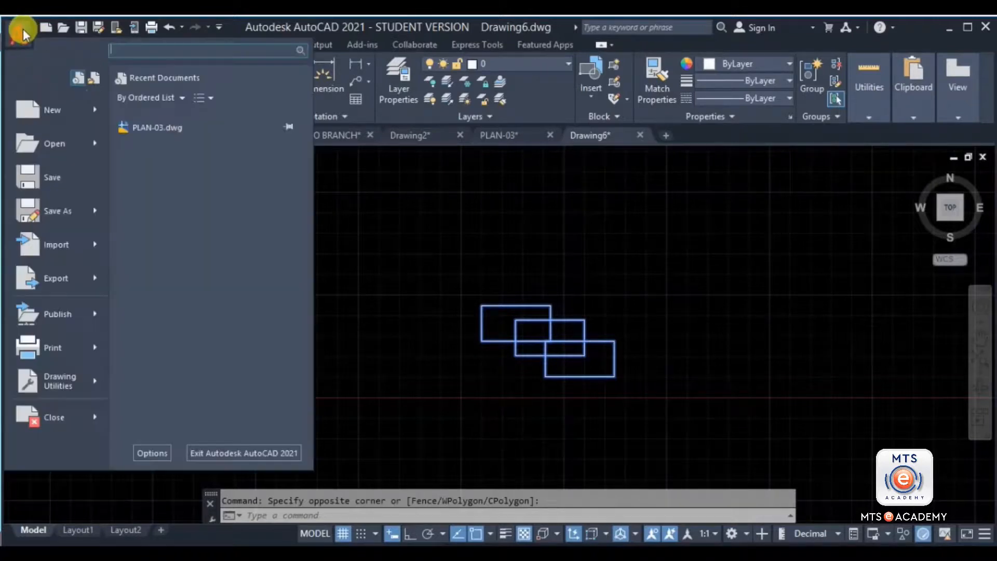
pyautogui.moveTo(69, 209)
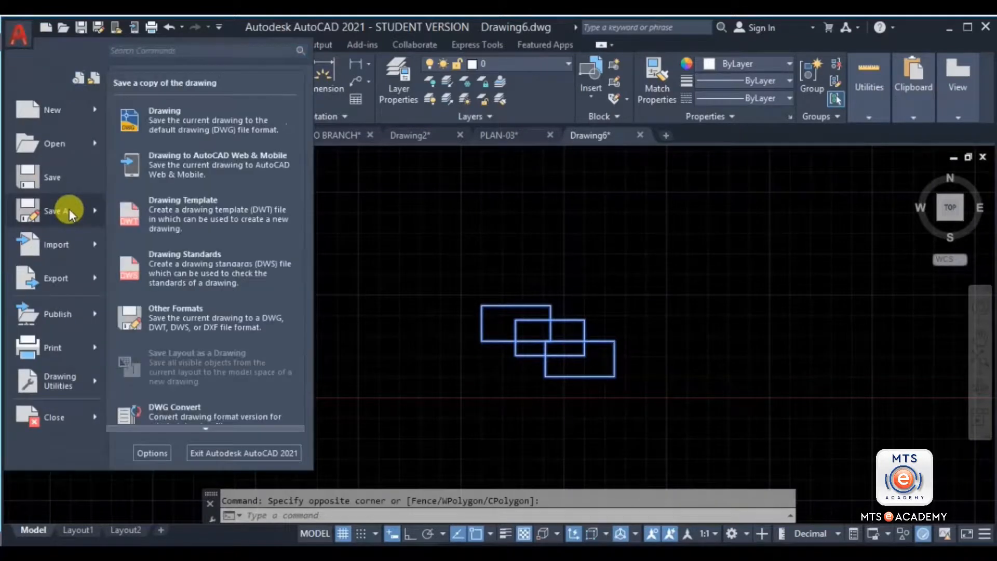
pyautogui.click(149, 125)
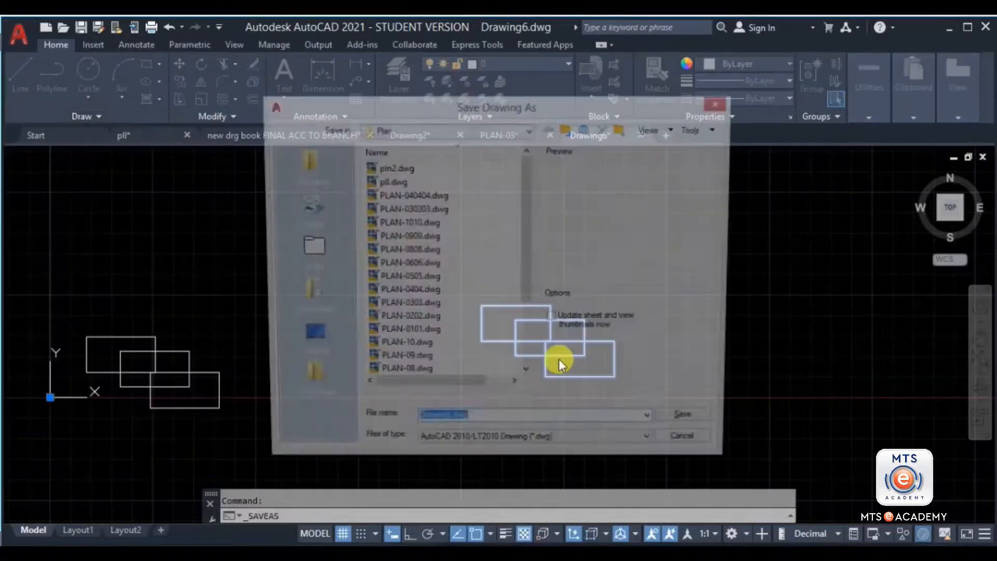
pyautogui.click(695, 448)
pyautogui.click(19, 35)
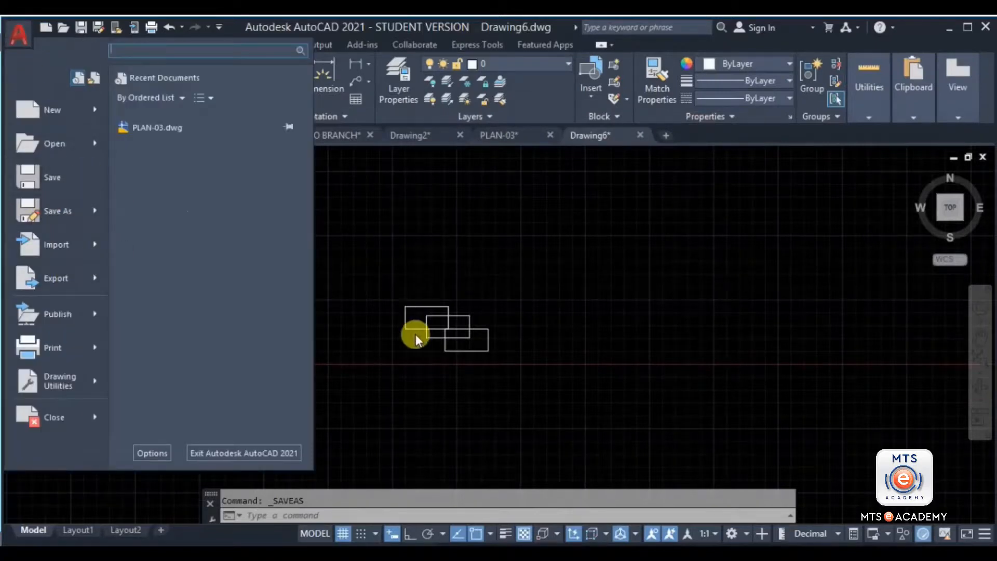
pyautogui.press('Escape')
# Examine the right-hand set of rectangles as a block reference and select it as a single object
pyautogui.scroll(5, 397, 291)
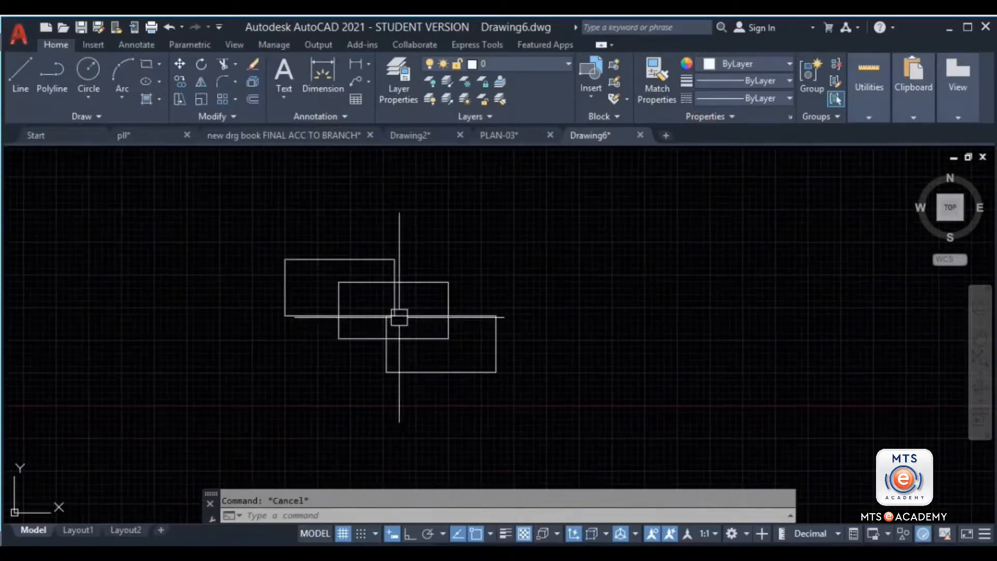
pyautogui.moveTo(425, 274)
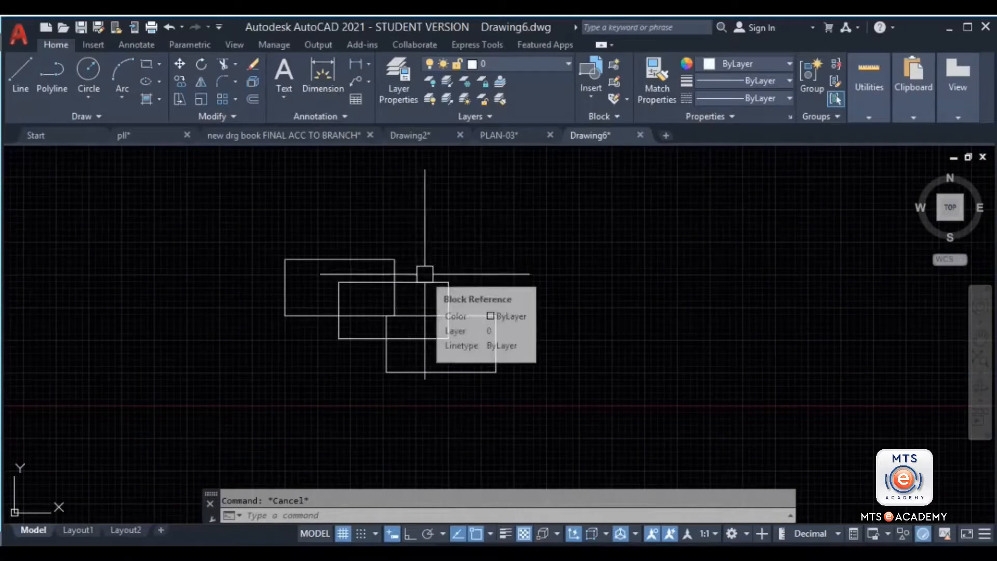
pyautogui.click(494, 250)
pyautogui.click(327, 361)
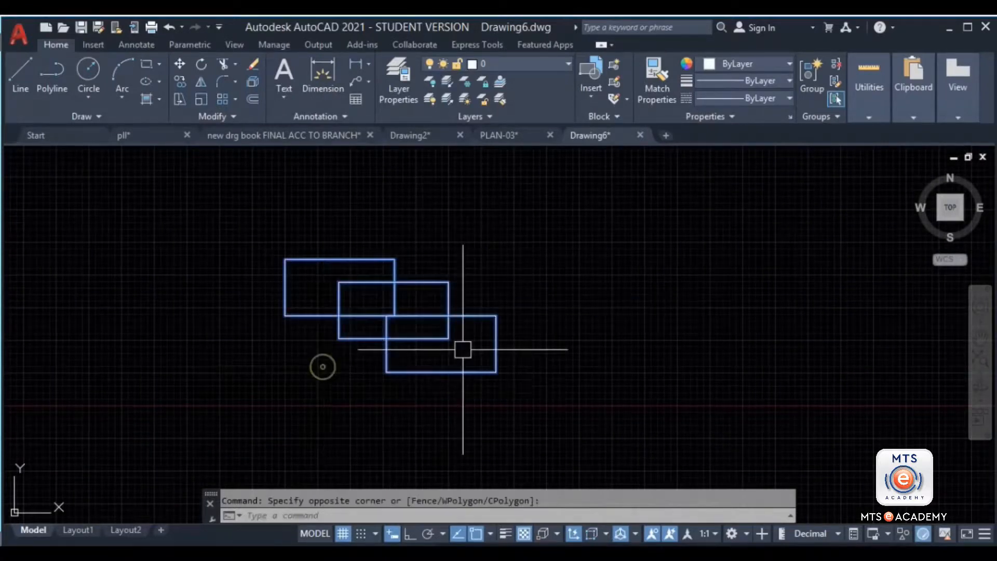
pyautogui.scroll(-6, 461, 349)
pyautogui.click(15, 36)
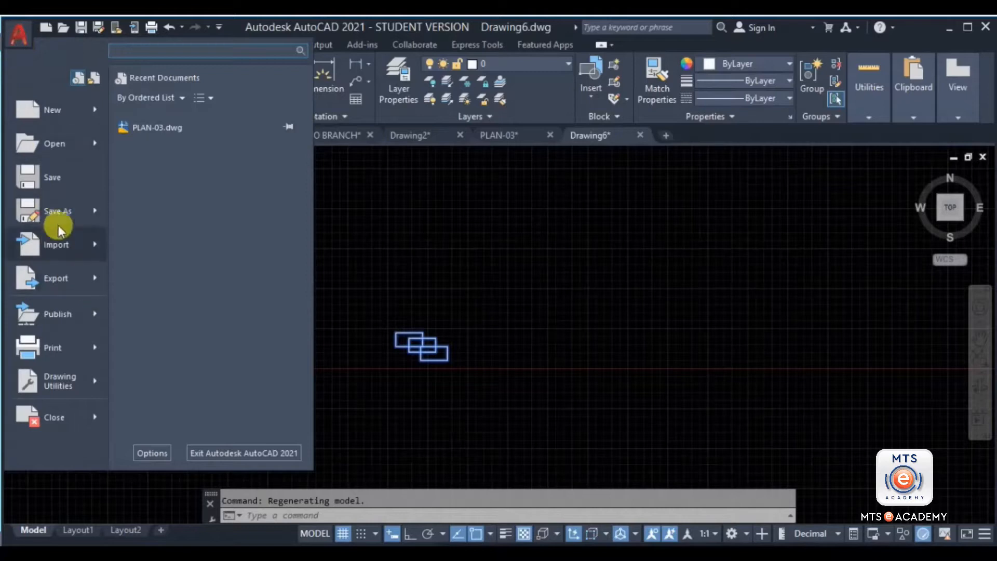
pyautogui.click(550, 290)
pyautogui.scroll(-4, 451, 295)
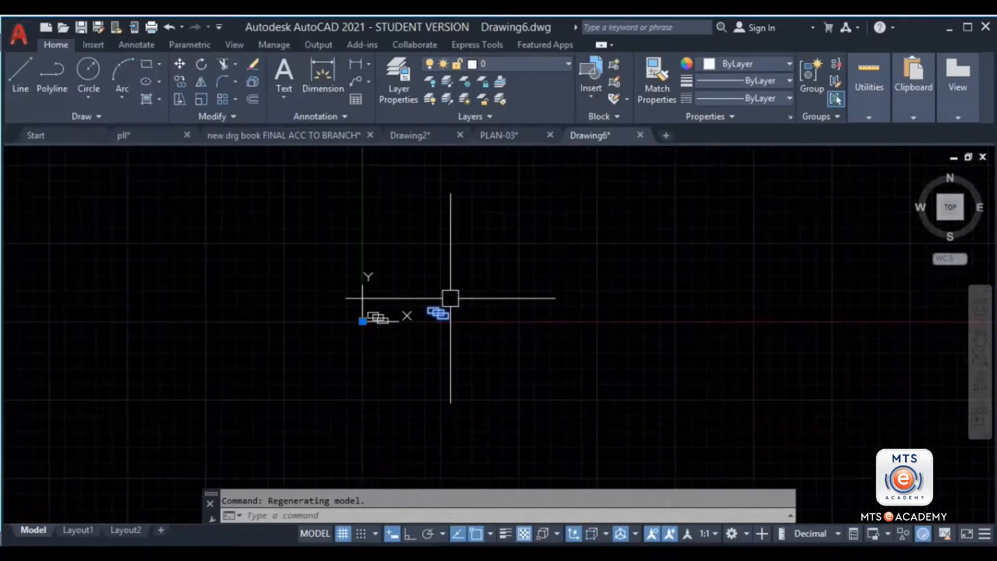
# Draw a large circle right of the rectangles, a medium one above the origin, and a small one inside the large circle
pyautogui.moveTo(421, 266); pyautogui.dragTo(404, 304, button='middle')
pyautogui.write('c')
pyautogui.press('Return')
pyautogui.click(554, 309)
pyautogui.click(608, 218)
pyautogui.press('Return')
pyautogui.click(306, 251)
pyautogui.press('Return')
pyautogui.click(545, 259)
pyautogui.click(563, 207)
pyautogui.press('Escape')
pyautogui.click(644, 275)
pyautogui.click(656, 218)
# Look through the gallery of blocks available for insertion in the drawing
pyautogui.click(587, 103)
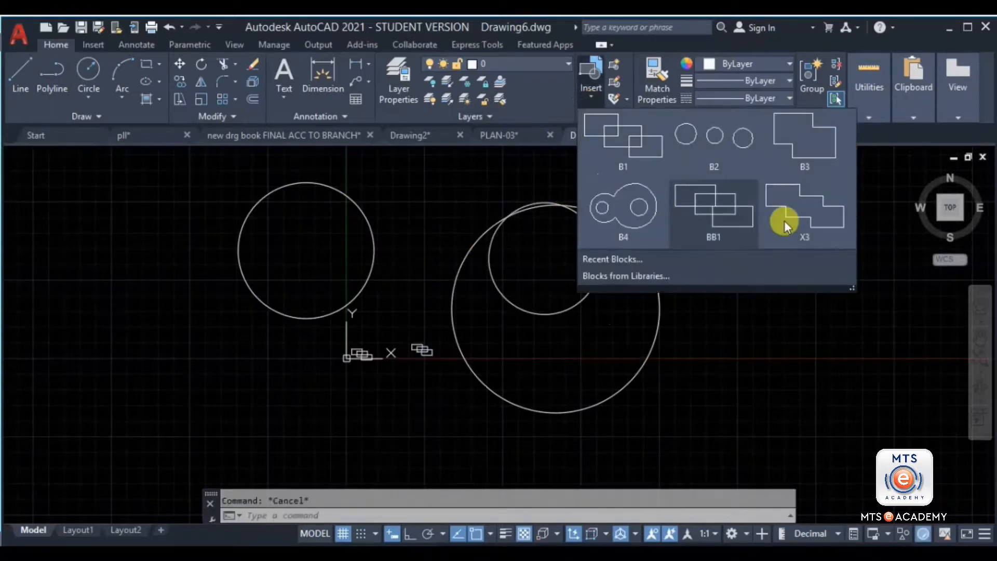
pyautogui.click(736, 202)
pyautogui.scroll(5, 360, 429)
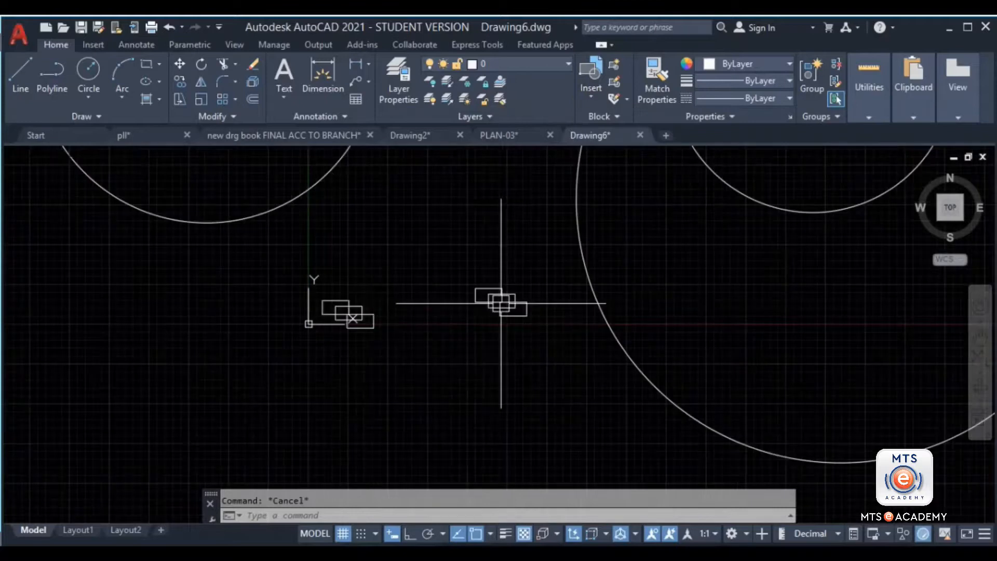
pyautogui.scroll(3, 531, 298)
# Select the right-hand rectangle block and start Write Block with block BB1 as the source
pyautogui.click(631, 264)
pyautogui.click(228, 450)
pyautogui.scroll(-2, 481, 372)
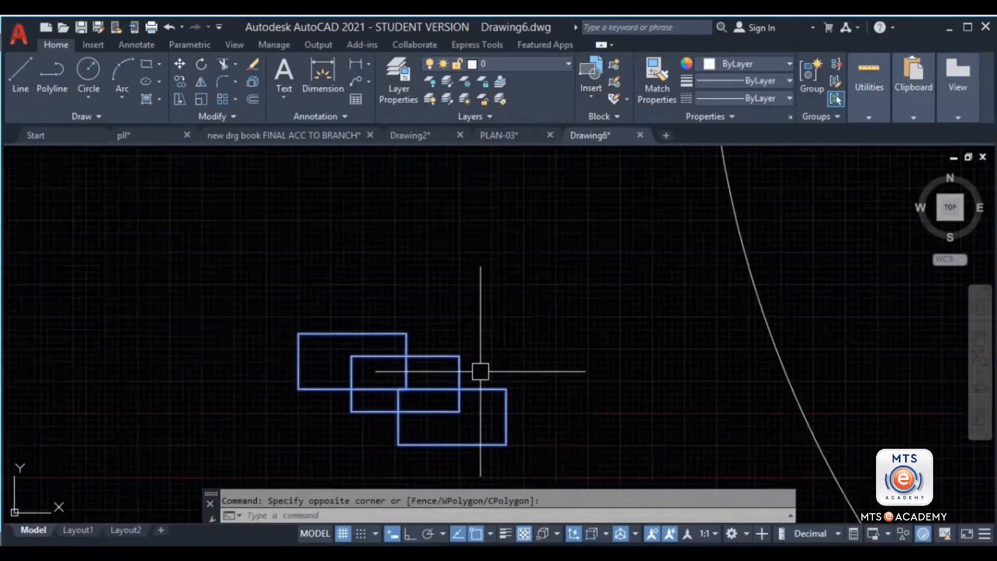
pyautogui.moveTo(481, 372); pyautogui.dragTo(461, 287, button='middle')
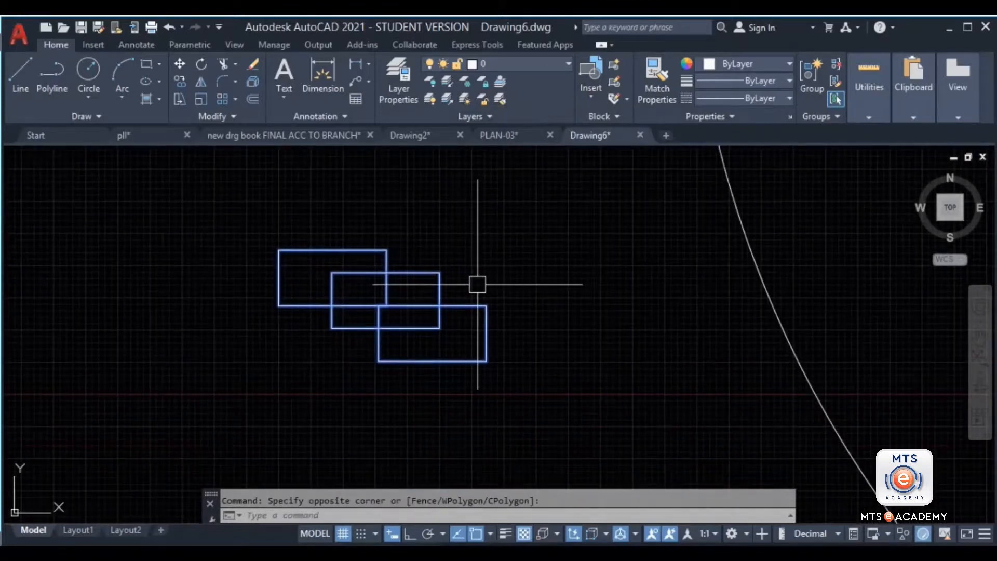
pyautogui.write('wb')
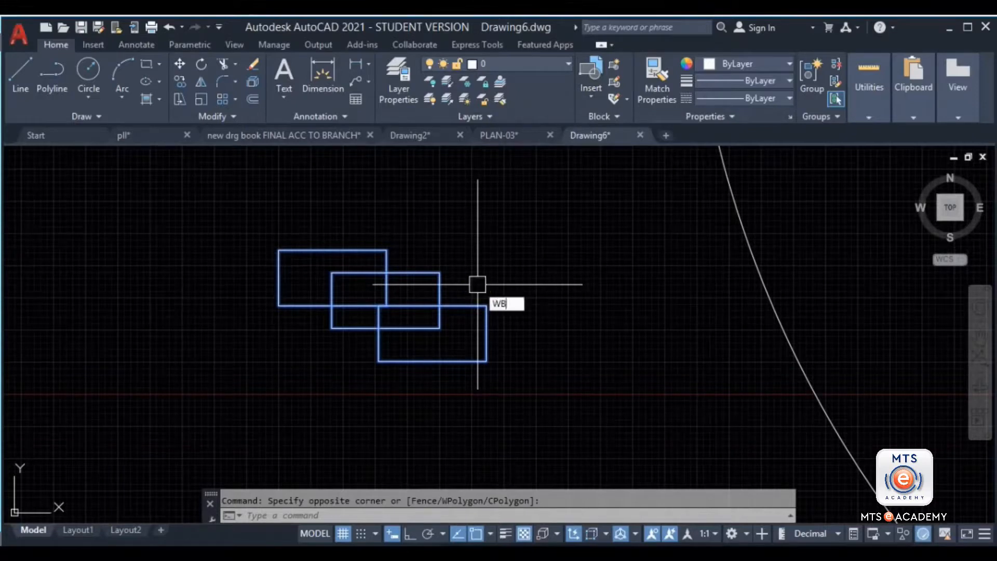
pyautogui.press('Return')
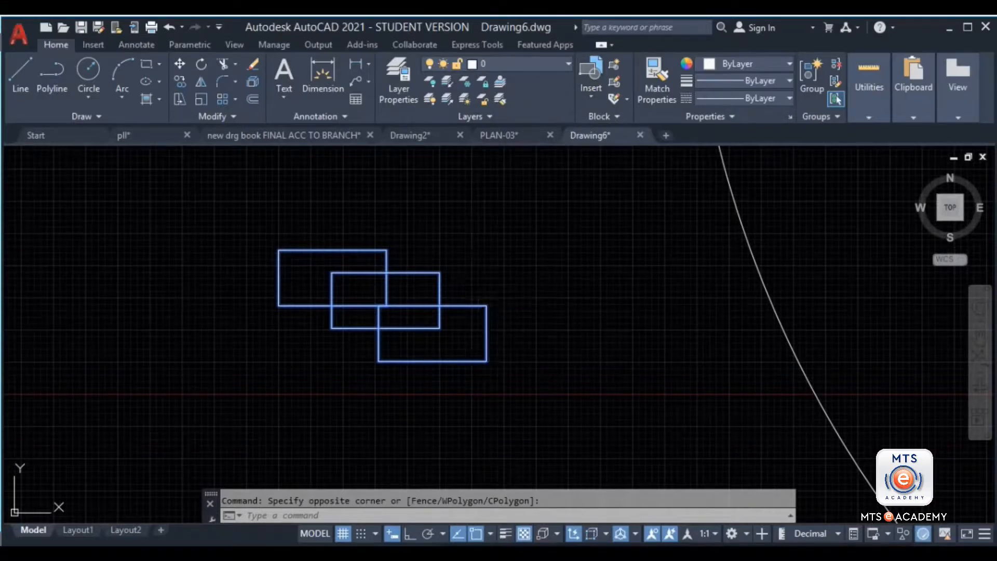
pyautogui.click(528, 166)
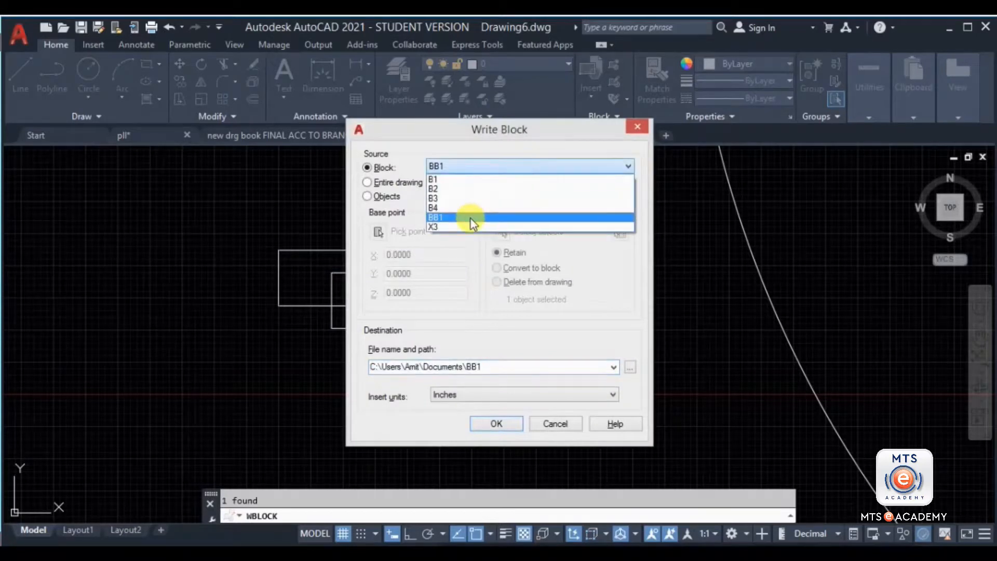
pyautogui.click(473, 218)
pyautogui.click(630, 367)
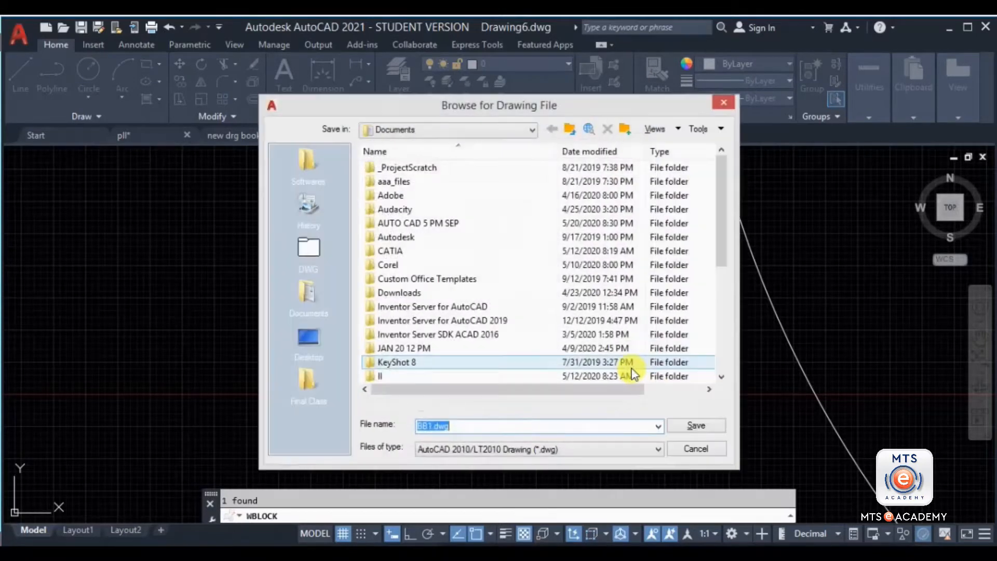
pyautogui.click(308, 339)
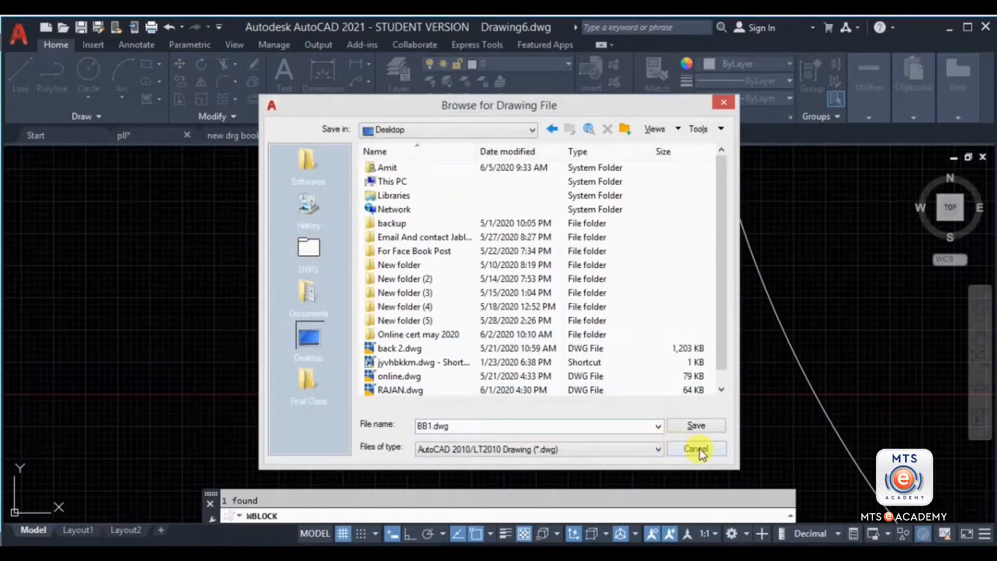
pyautogui.click(696, 448)
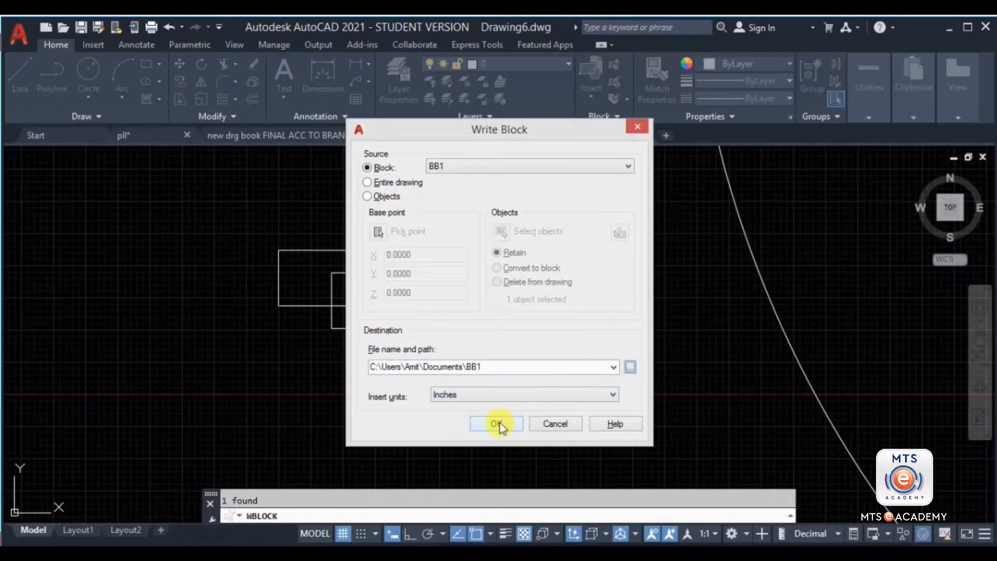
# Set the destination to BB1.dwg in the Documents folder and write the block to that file
pyautogui.click(631, 367)
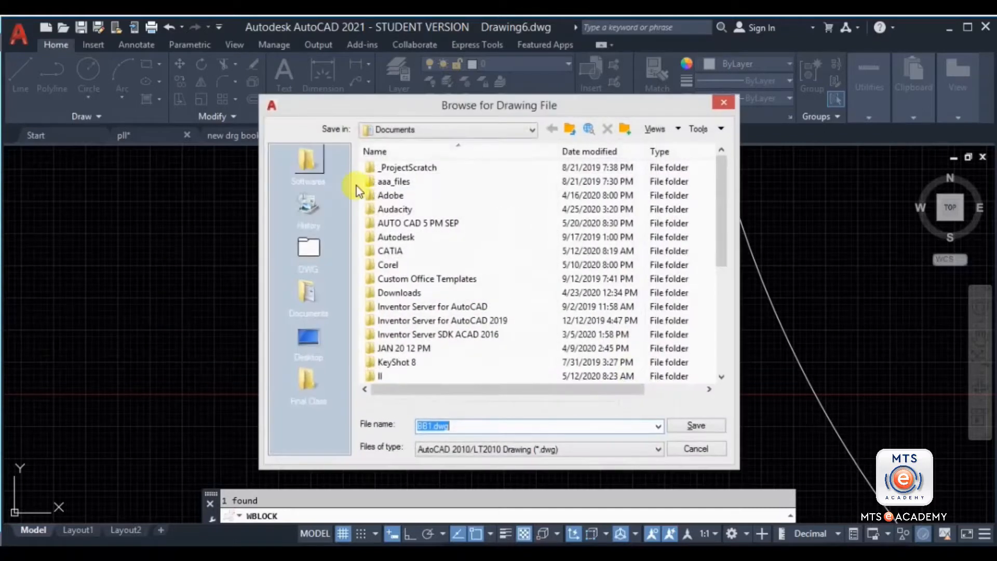
pyautogui.click(696, 425)
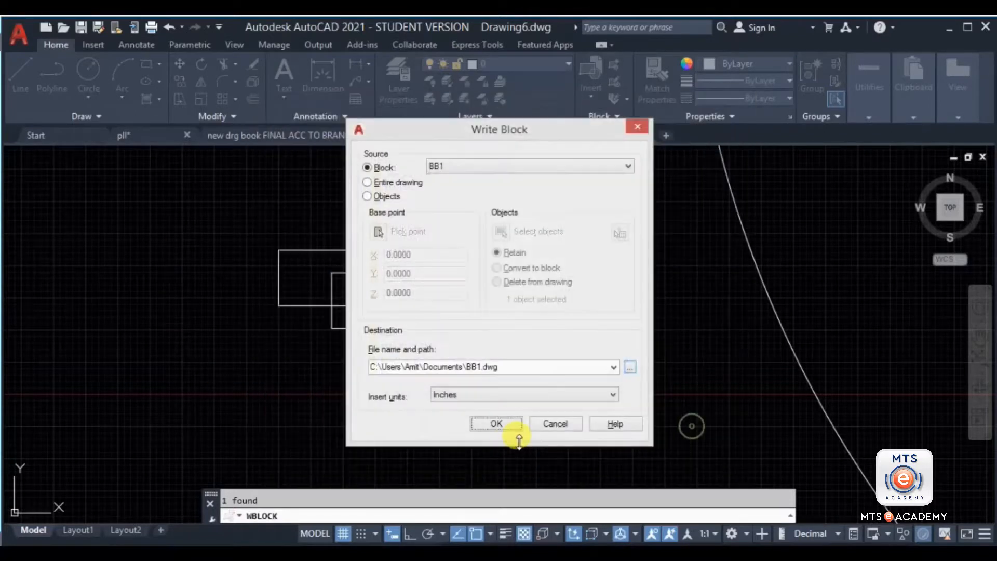
pyautogui.click(494, 424)
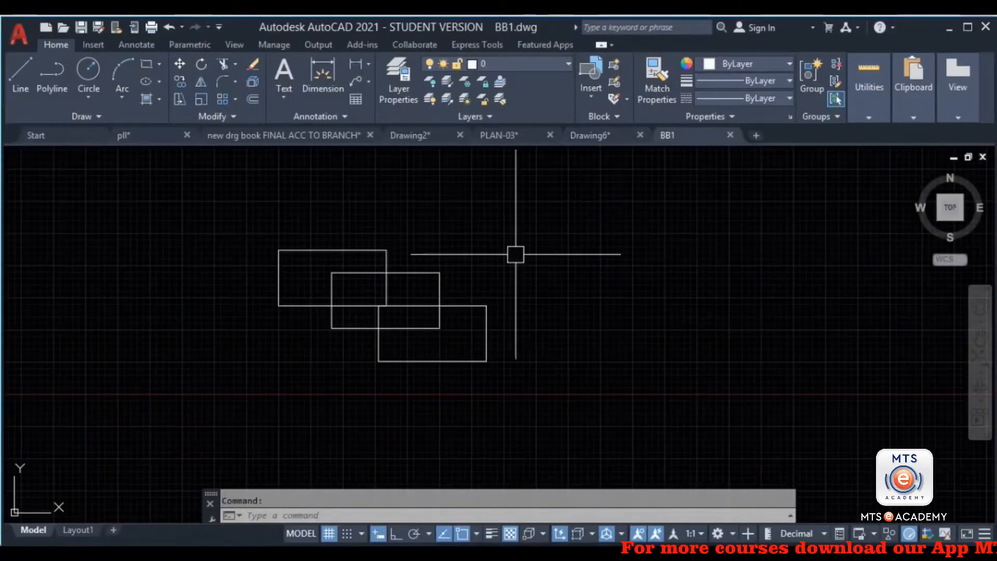
# Inspect the rectangles in BB1.dwg by selecting them, then clear the selection
pyautogui.scroll(-5, 528, 256)
pyautogui.moveTo(552, 284); pyautogui.dragTo(473, 314, button='middle')
pyautogui.scroll(5, 340, 242)
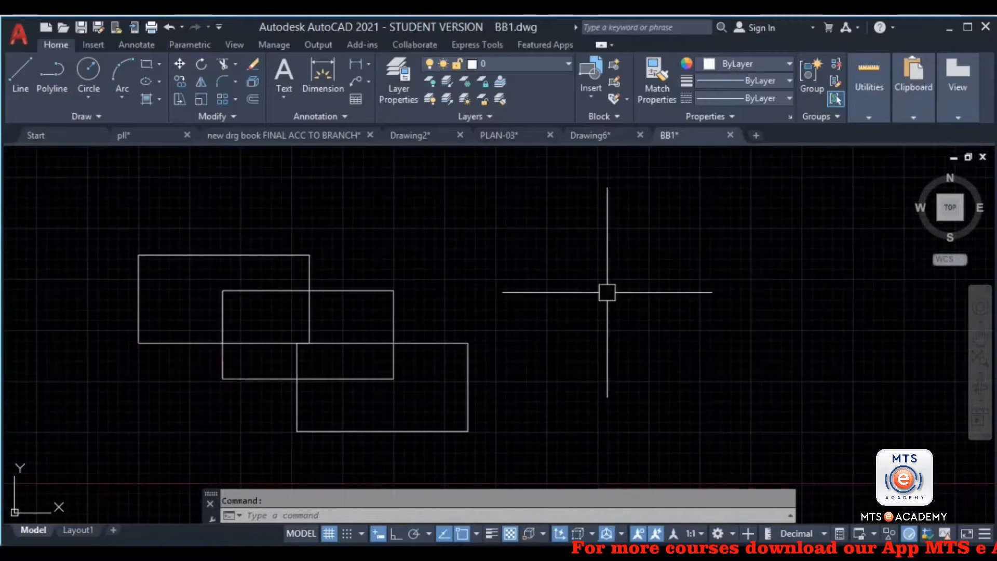
pyautogui.click(477, 296)
pyautogui.click(363, 349)
pyautogui.scroll(-4, 472, 276)
pyautogui.press('Escape')
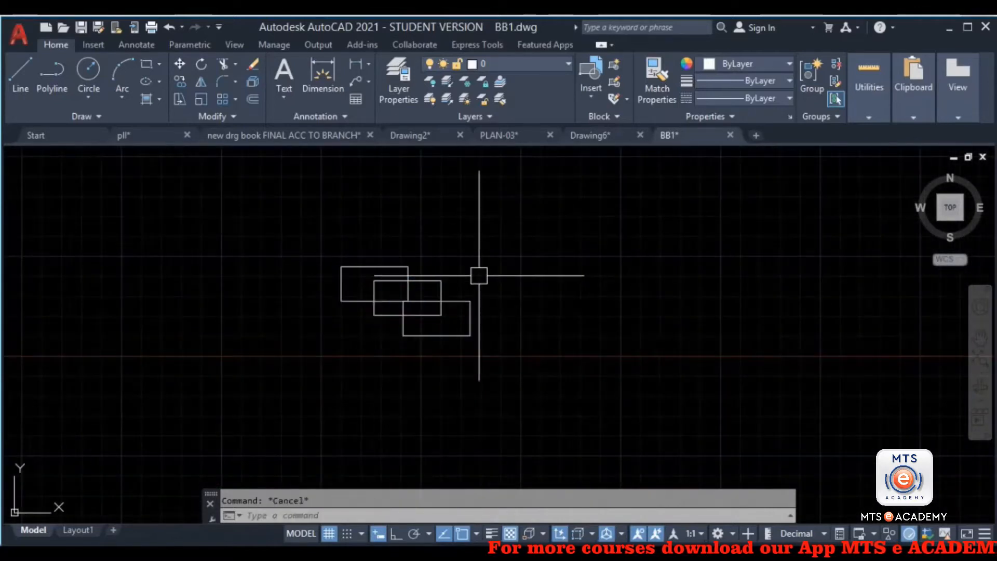
# In PLAN-03, select the master room bed block and review its Write Block settings, then cancel
pyautogui.click(571, 154)
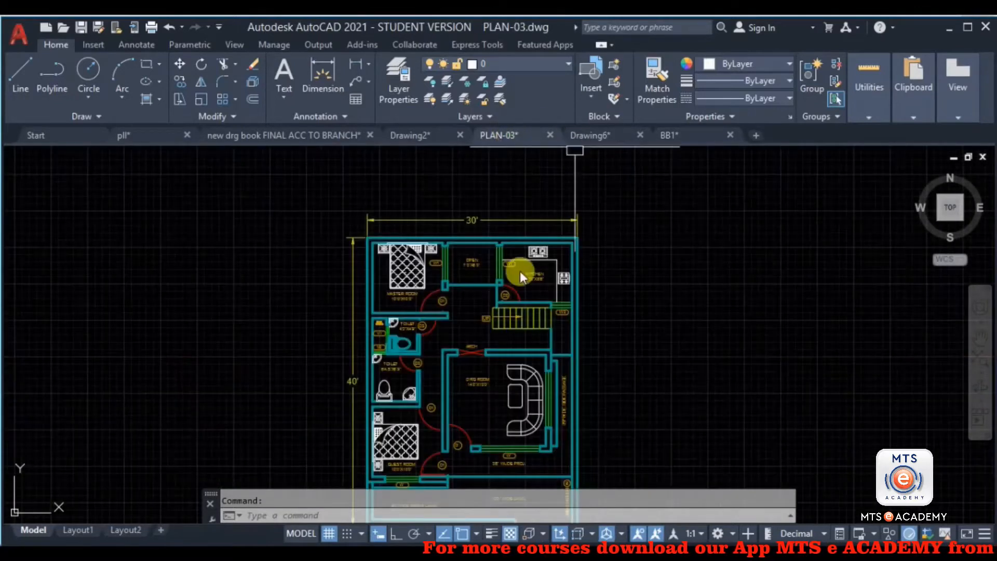
pyautogui.scroll(6, 519, 271)
pyautogui.click(414, 241)
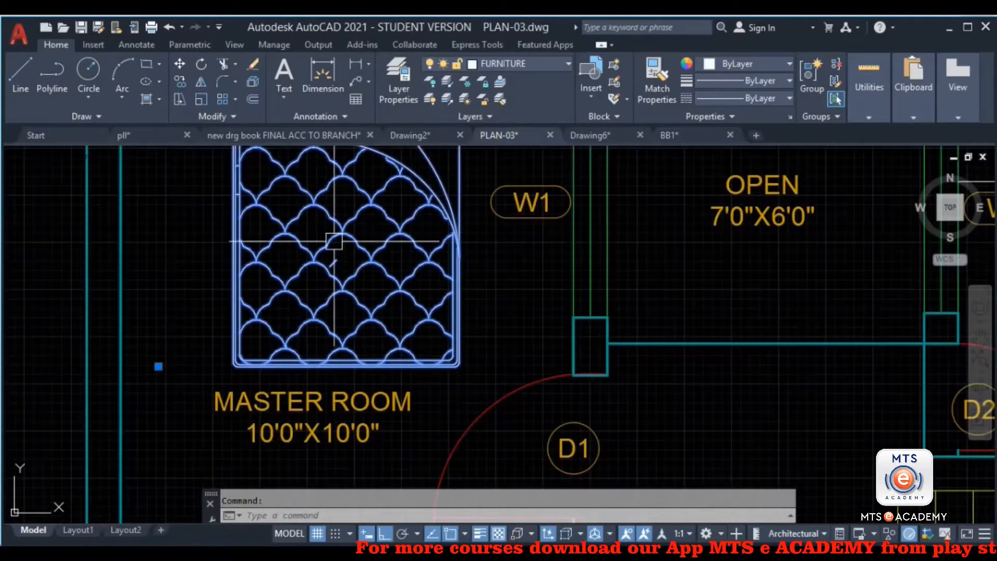
pyautogui.scroll(-2, 488, 387)
pyautogui.write('w')
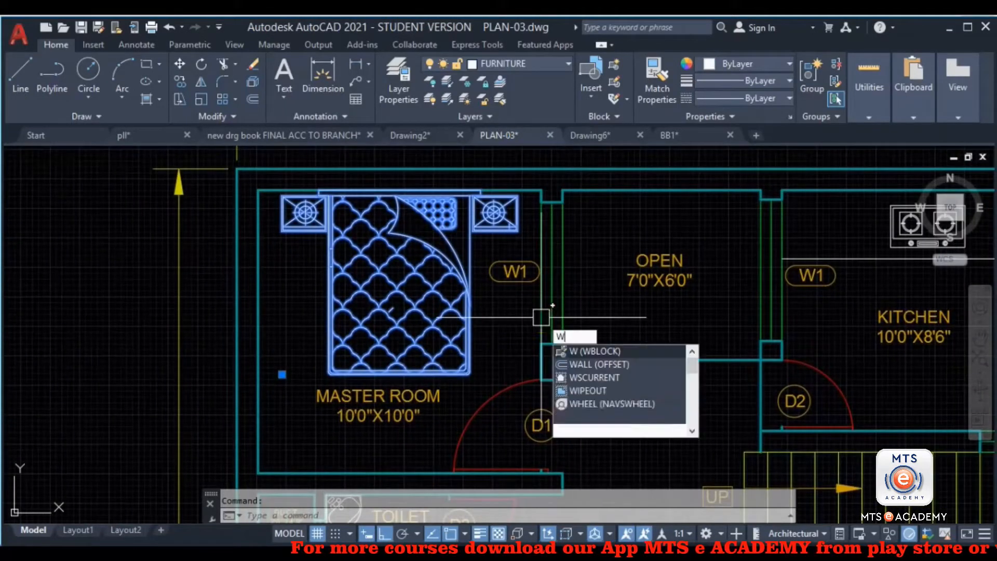
pyautogui.press('Return')
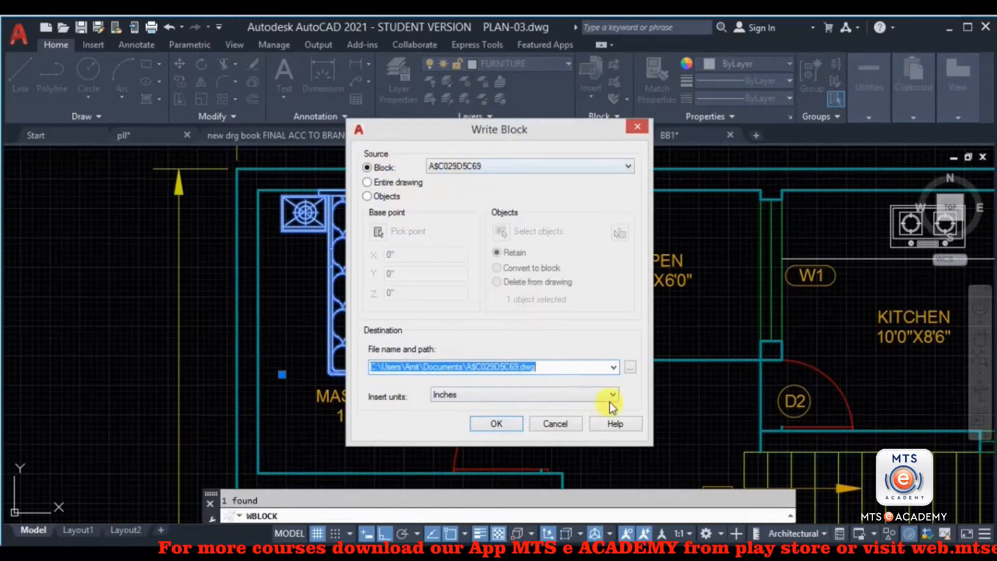
pyautogui.click(558, 423)
pyautogui.scroll(-6, 396, 365)
pyautogui.scroll(5, 396, 365)
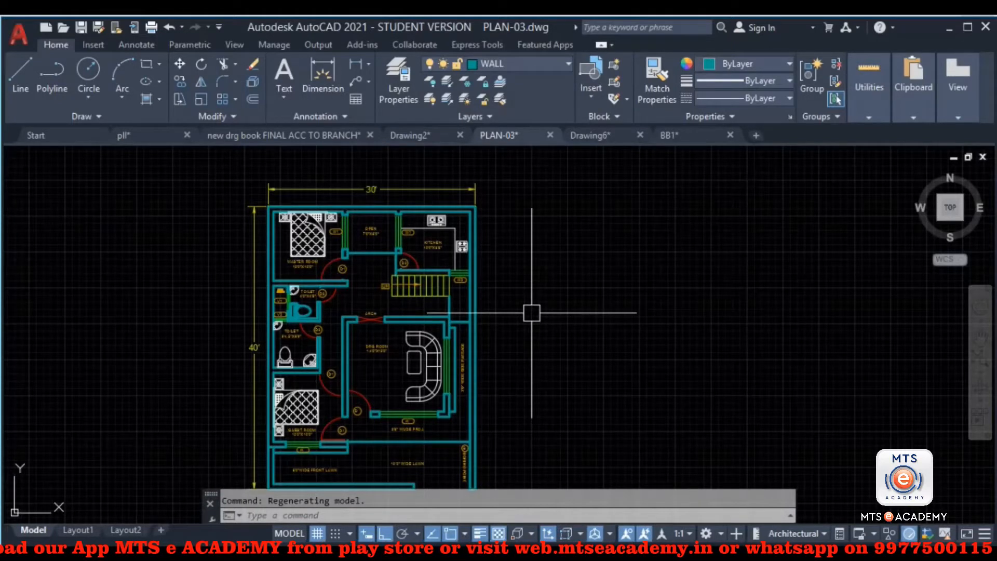
pyautogui.moveTo(534, 301); pyautogui.dragTo(503, 239, button='middle')
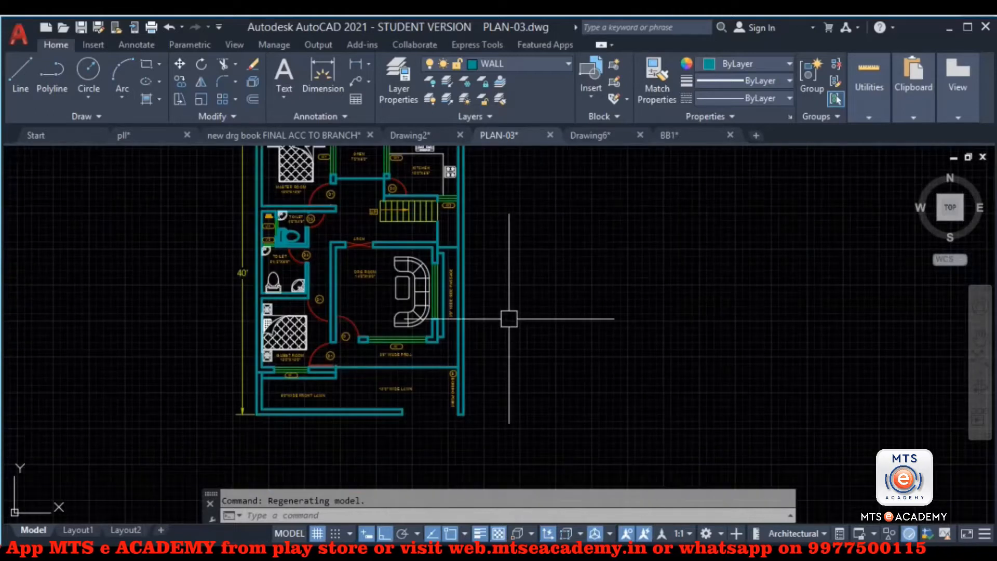